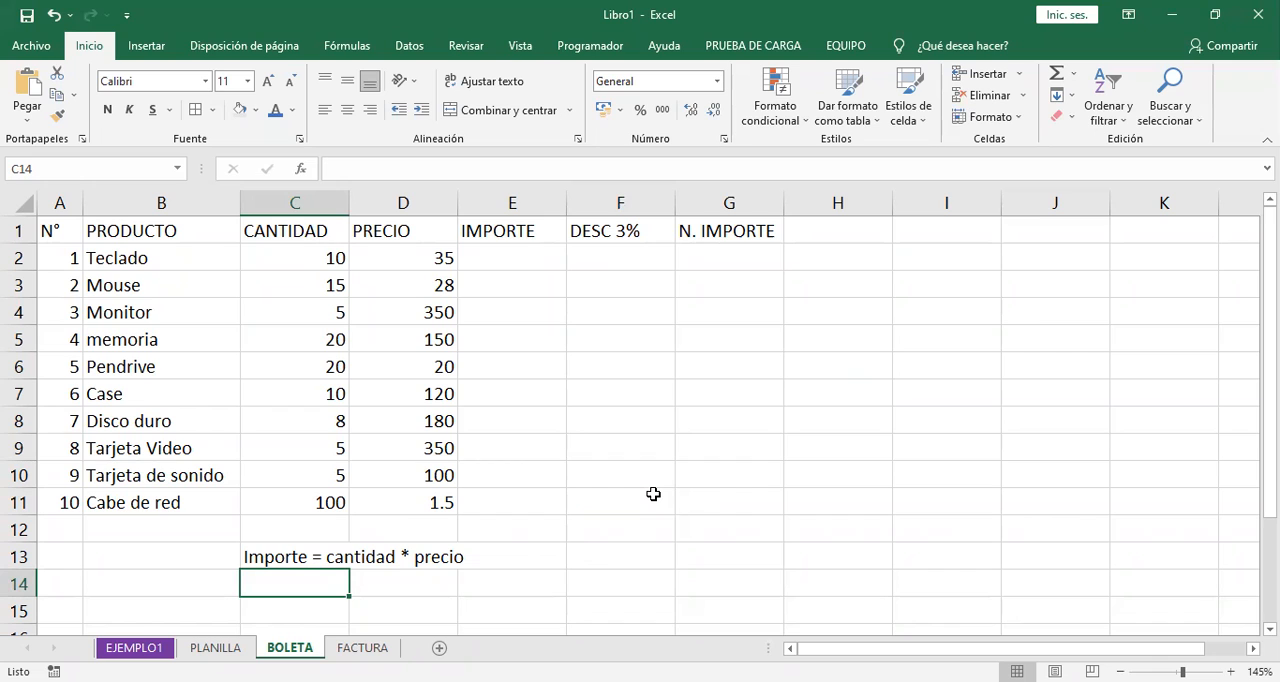
- Enter the note "Desc 3% = importe * 3%" in C14, below the Importe formula note
click(295, 557)
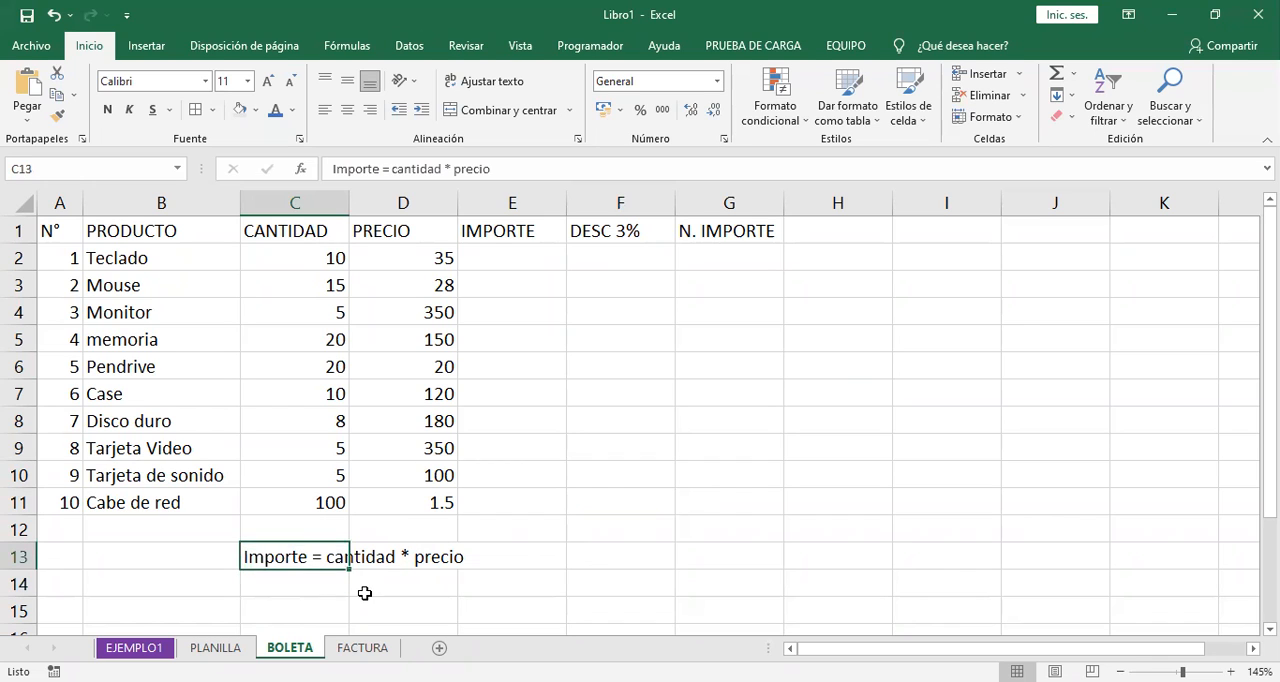
click(312, 588)
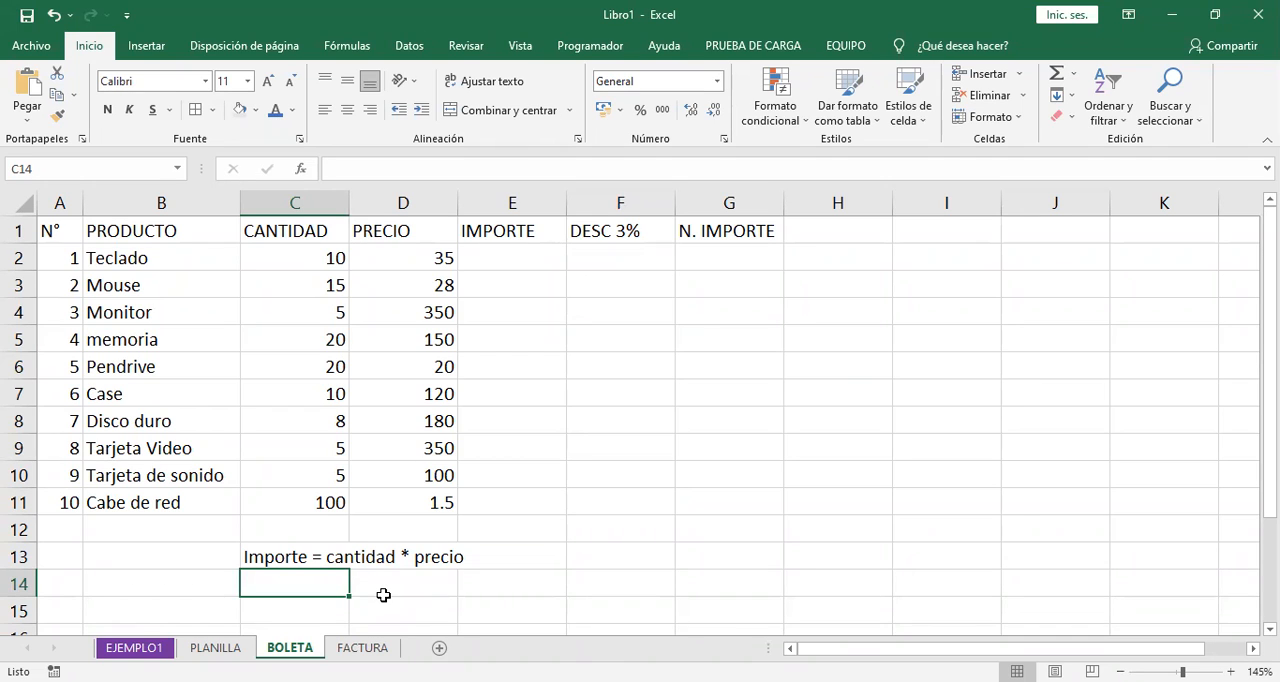
text(Desc)
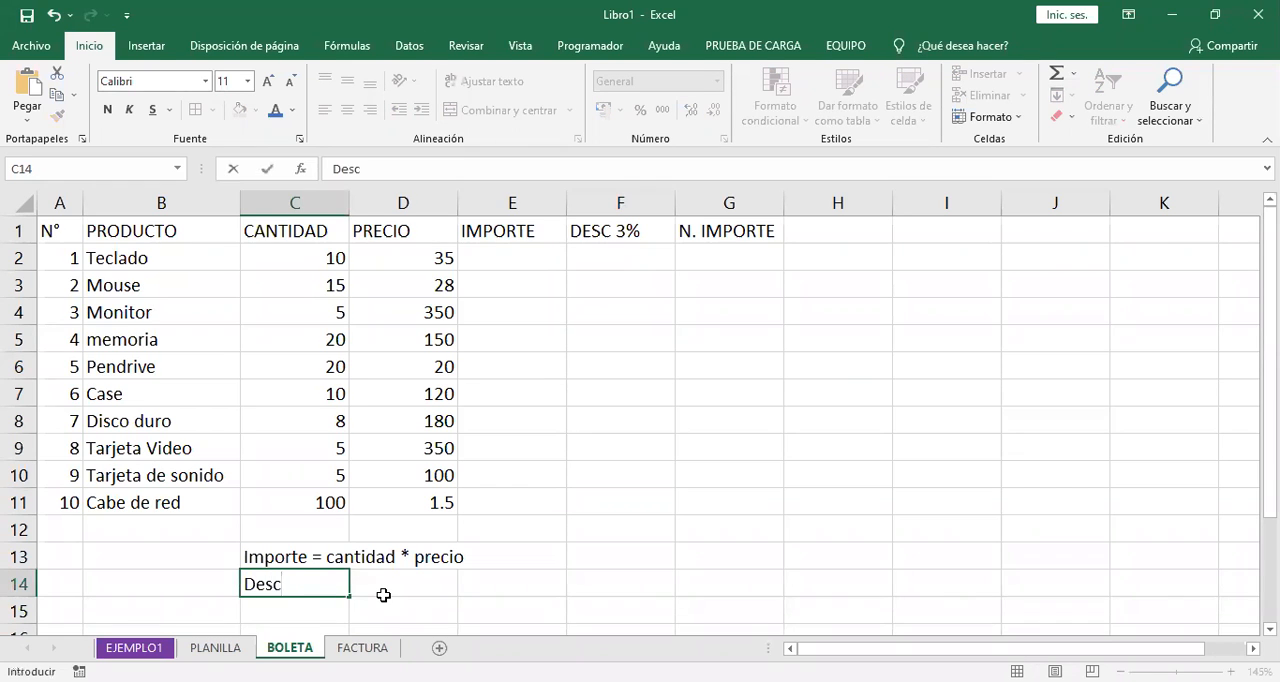
text( 3% = imp)
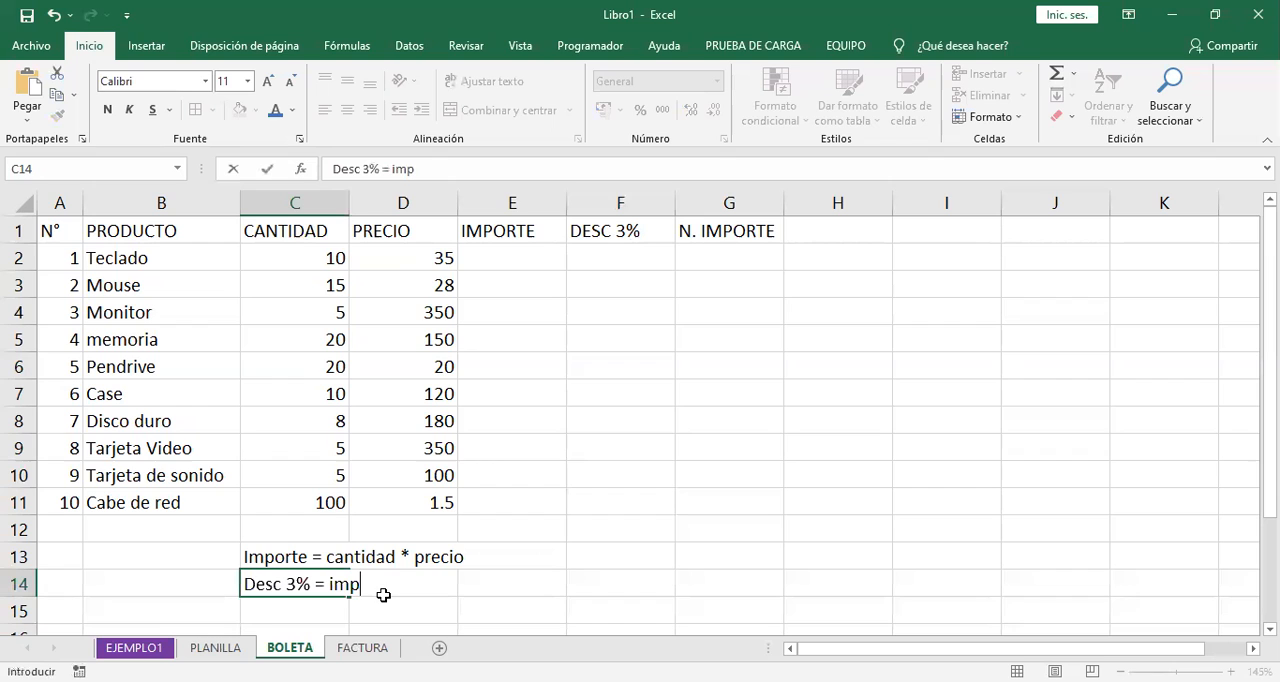
text(orte  * 3%)
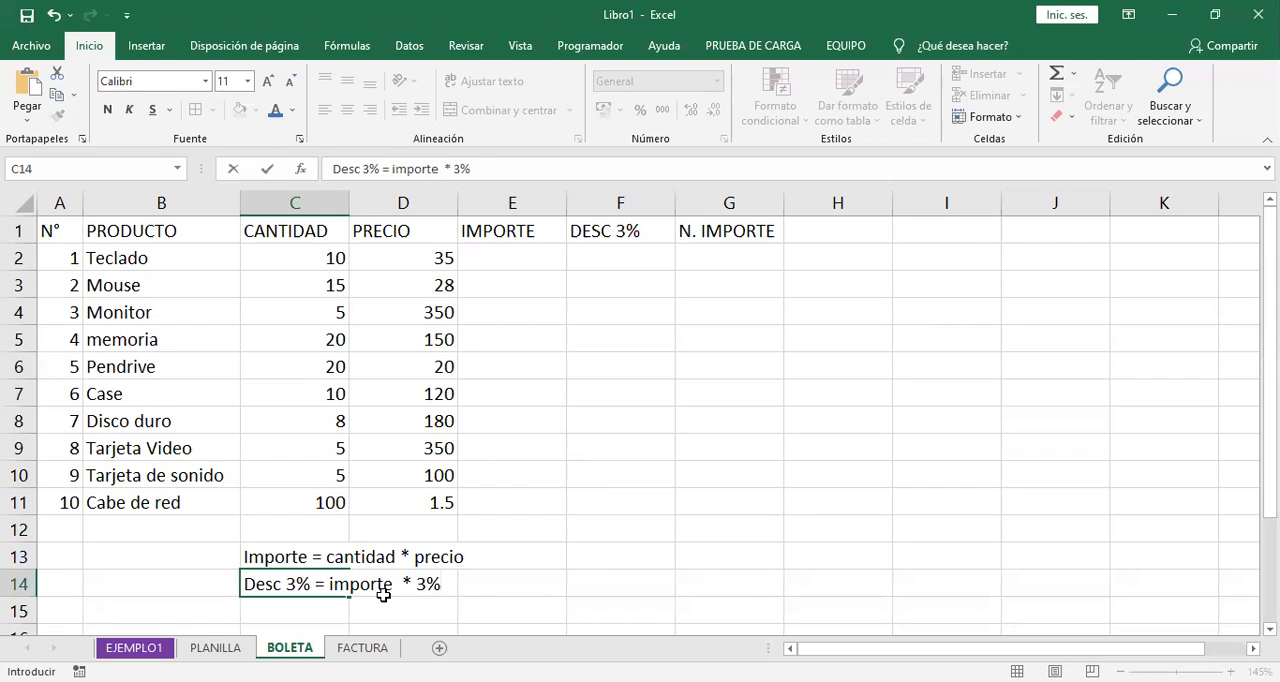
key(Return)
scroll(430, 550, down, 1)
scroll(446, 542, up, 1)
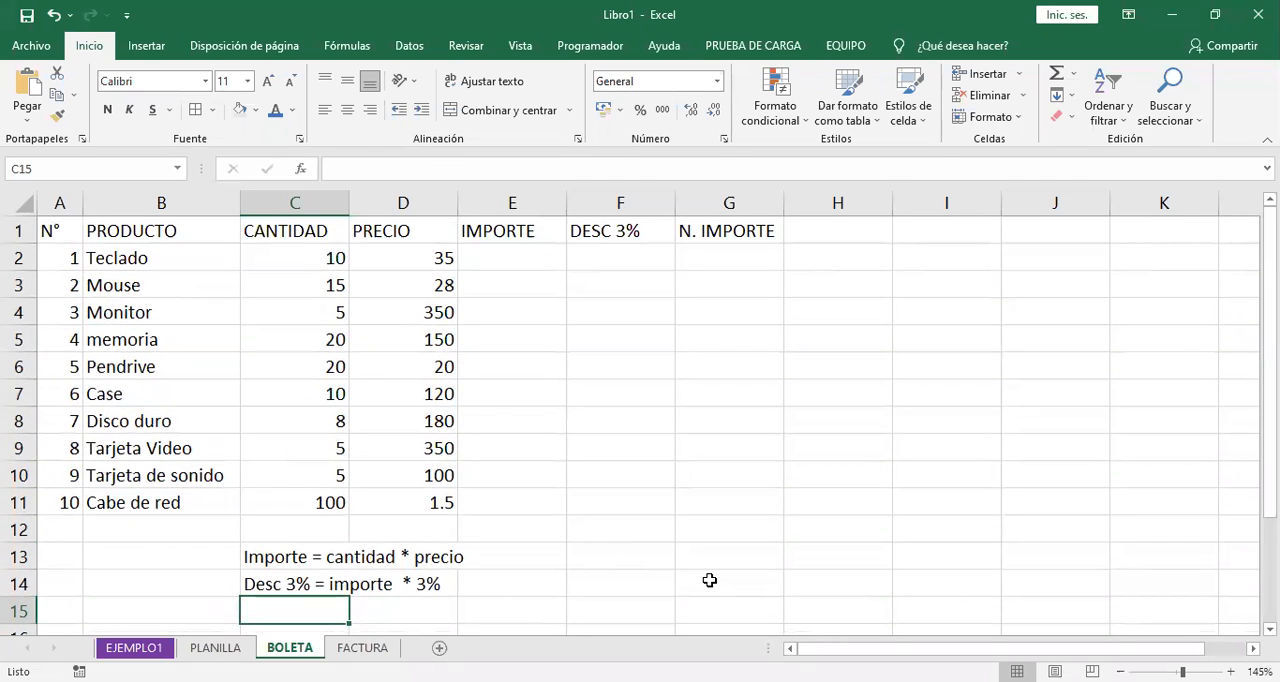
- Enter the note "N. Importe = Importe - Descuento" in C15
text(Nuevo)
key(BackSpace)
key(BackSpace)
key(BackSpace)
key(BackSpace)
key(BackSpace)
text(N. Importe)
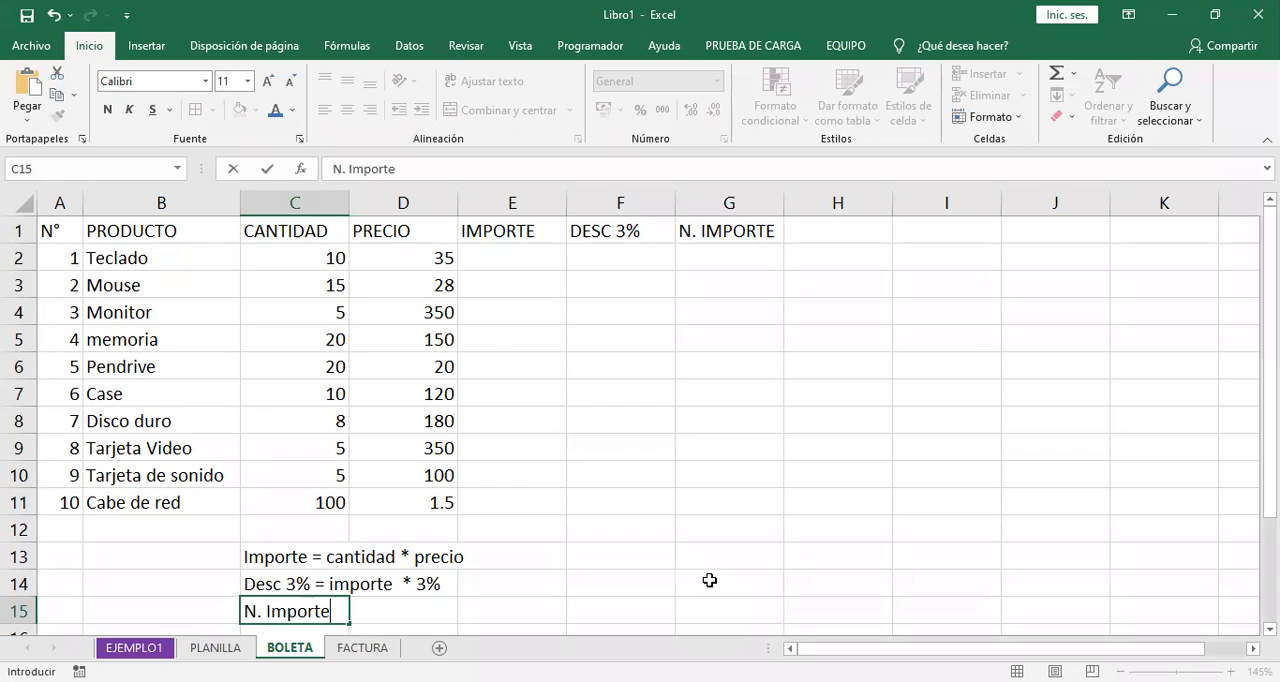
text( = Importe -)
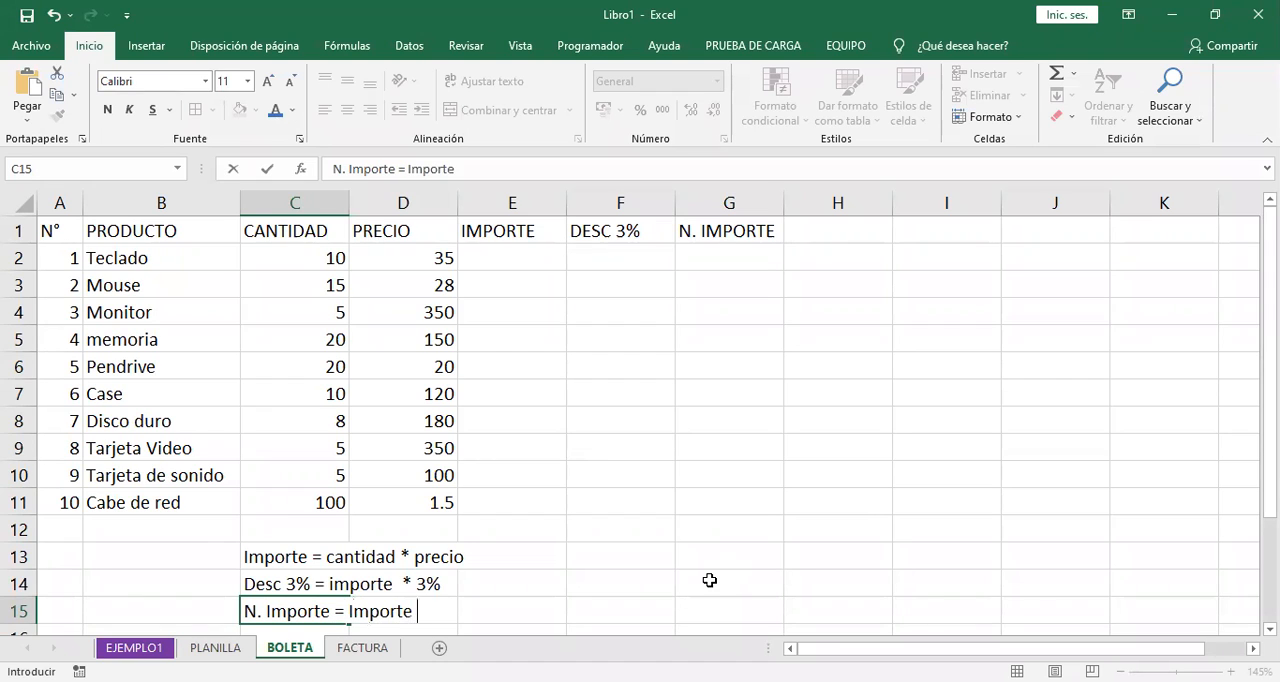
text( Descuento)
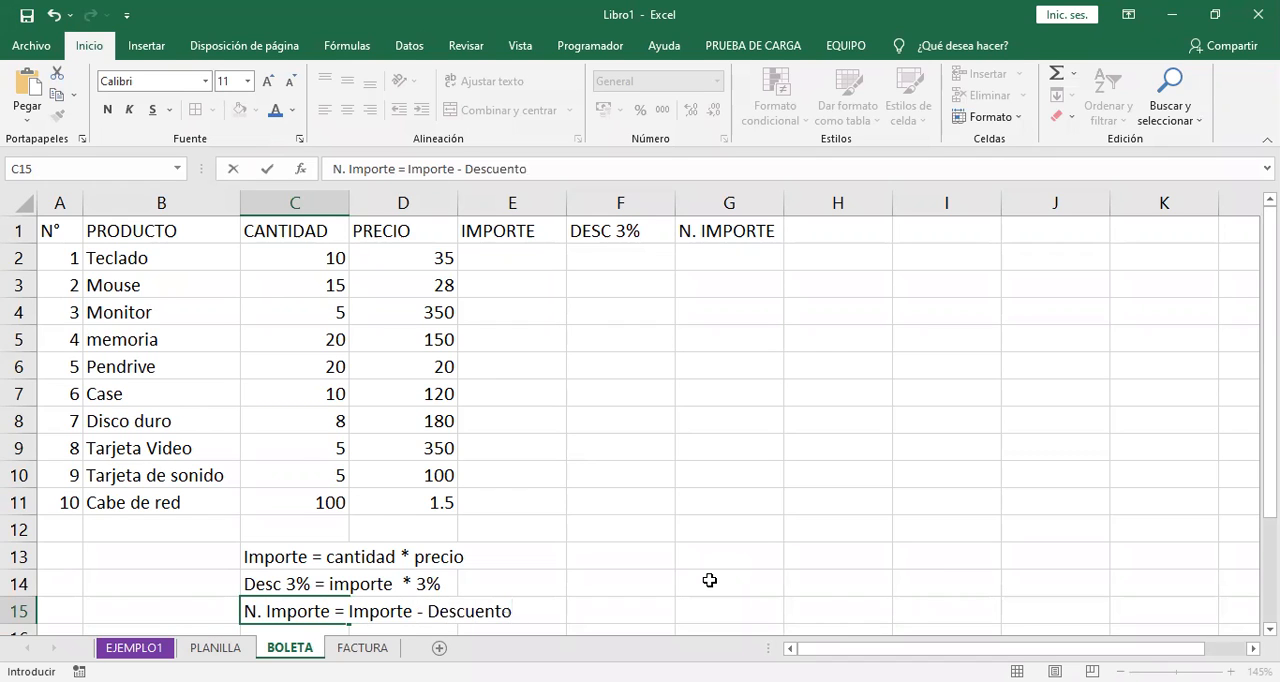
key(Return)
scroll(705, 582, up, 1)
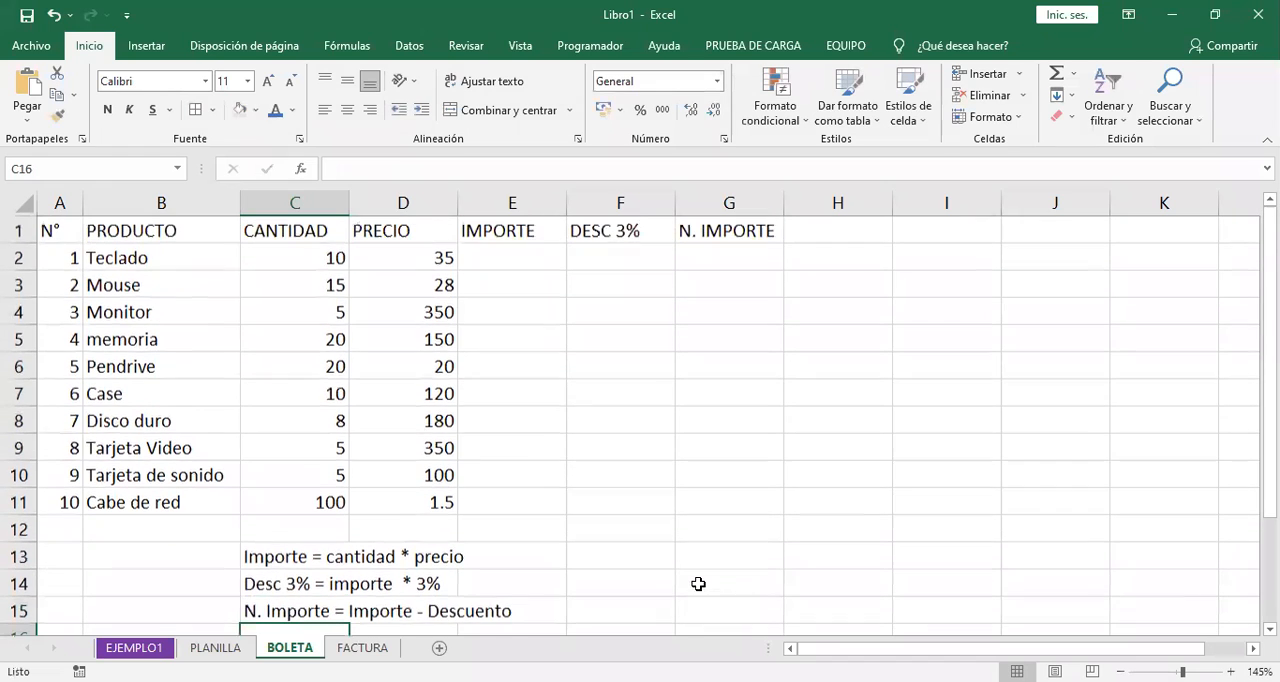
- Collapse the ribbon and enter the label TOTAL in F12
double_click(93, 50)
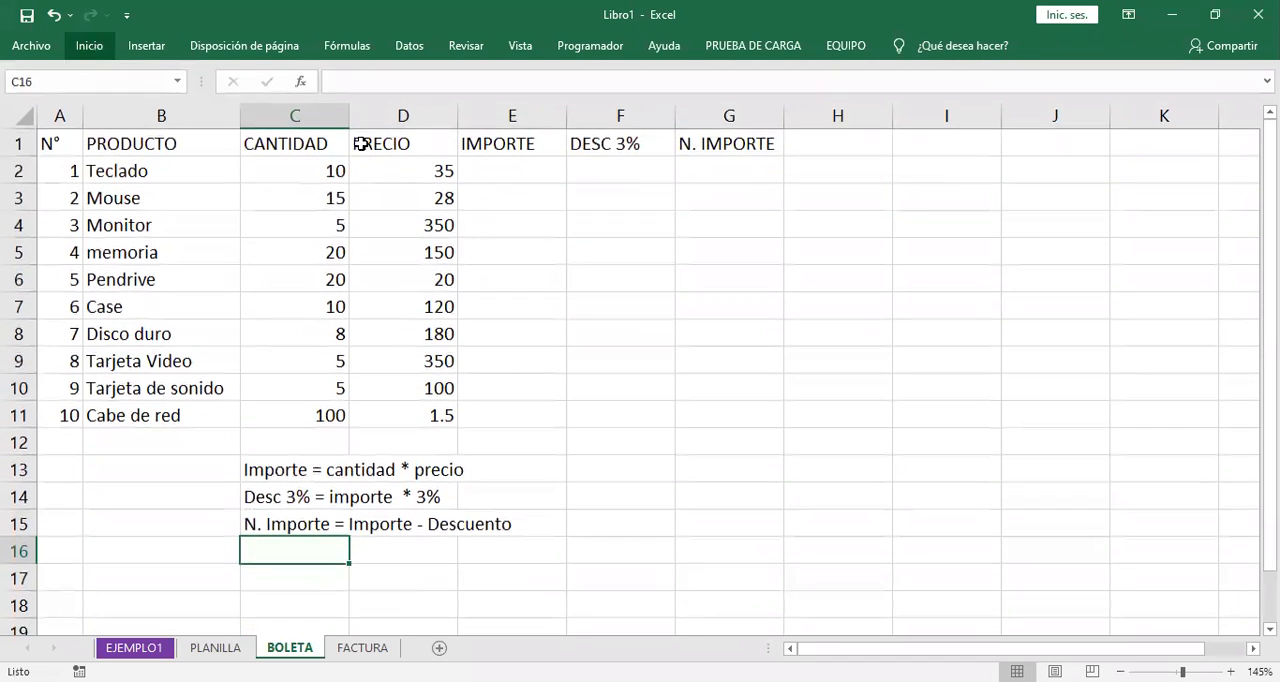
click(745, 349)
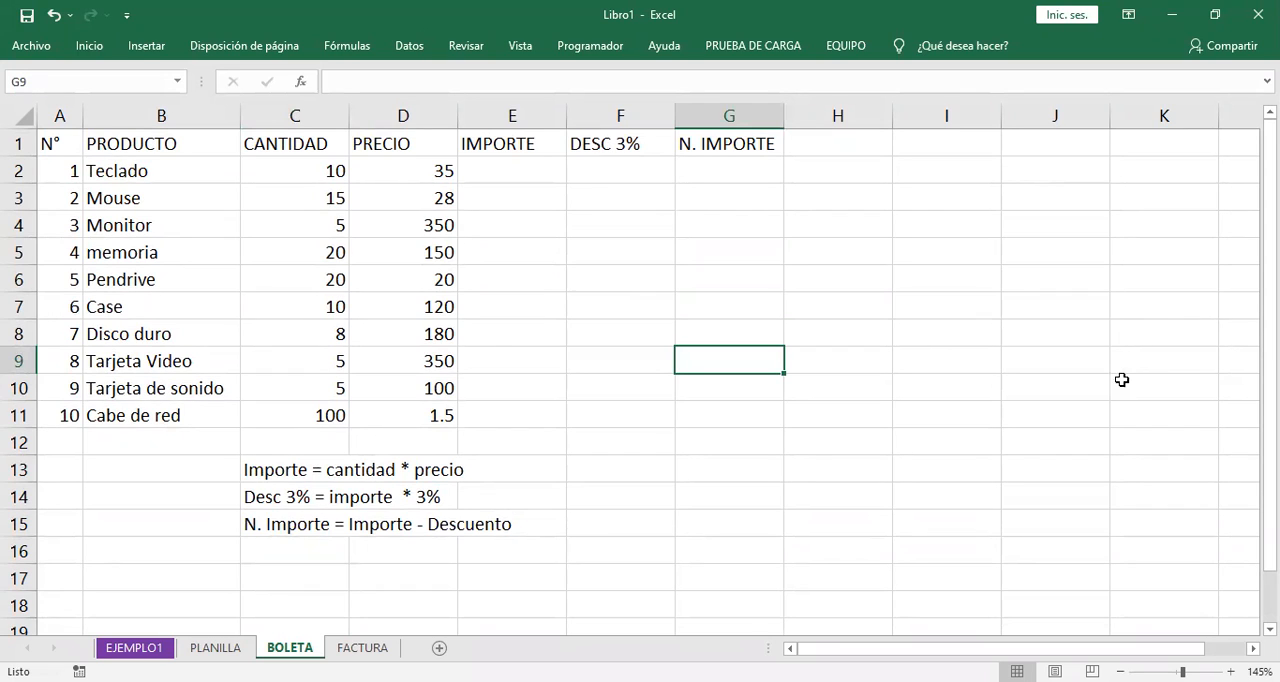
click(614, 445)
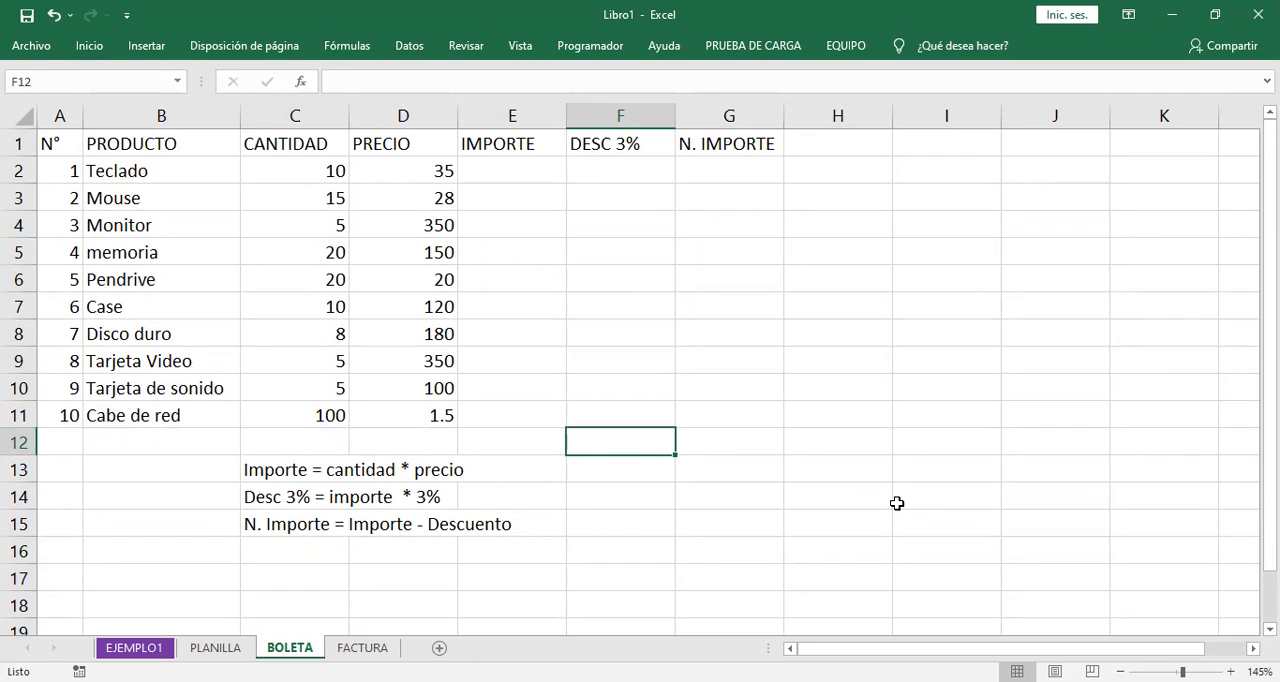
text(TOTAL)
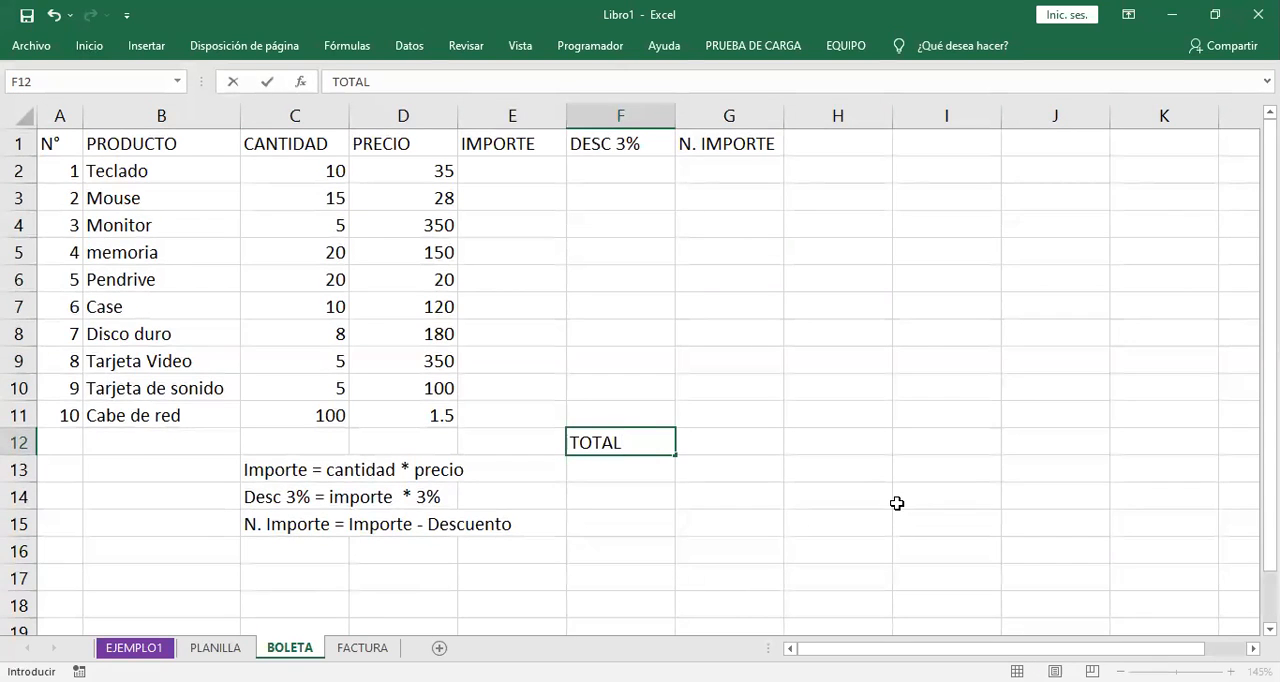
key(Return)
- Move the three formula notes in C13:C15 down two rows to C15:C17
drag(300, 470, 314, 528)
drag(242, 494, 246, 549)
click(875, 495)
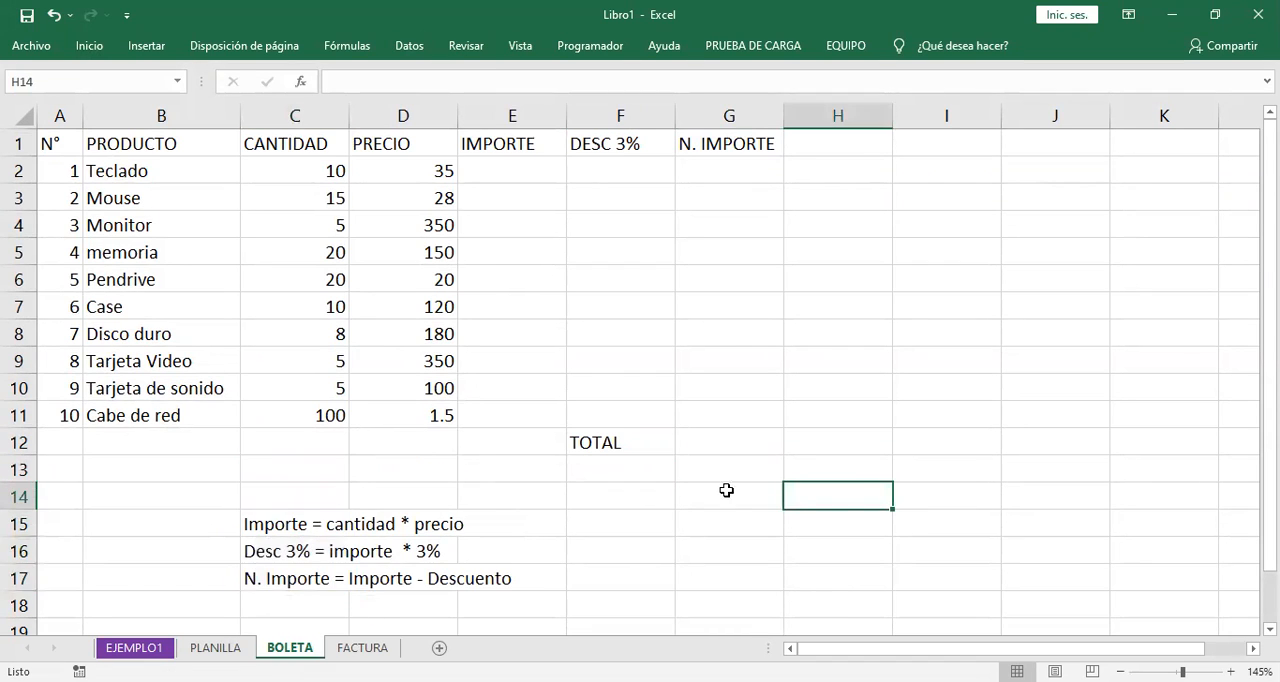
click(648, 450)
click(951, 404)
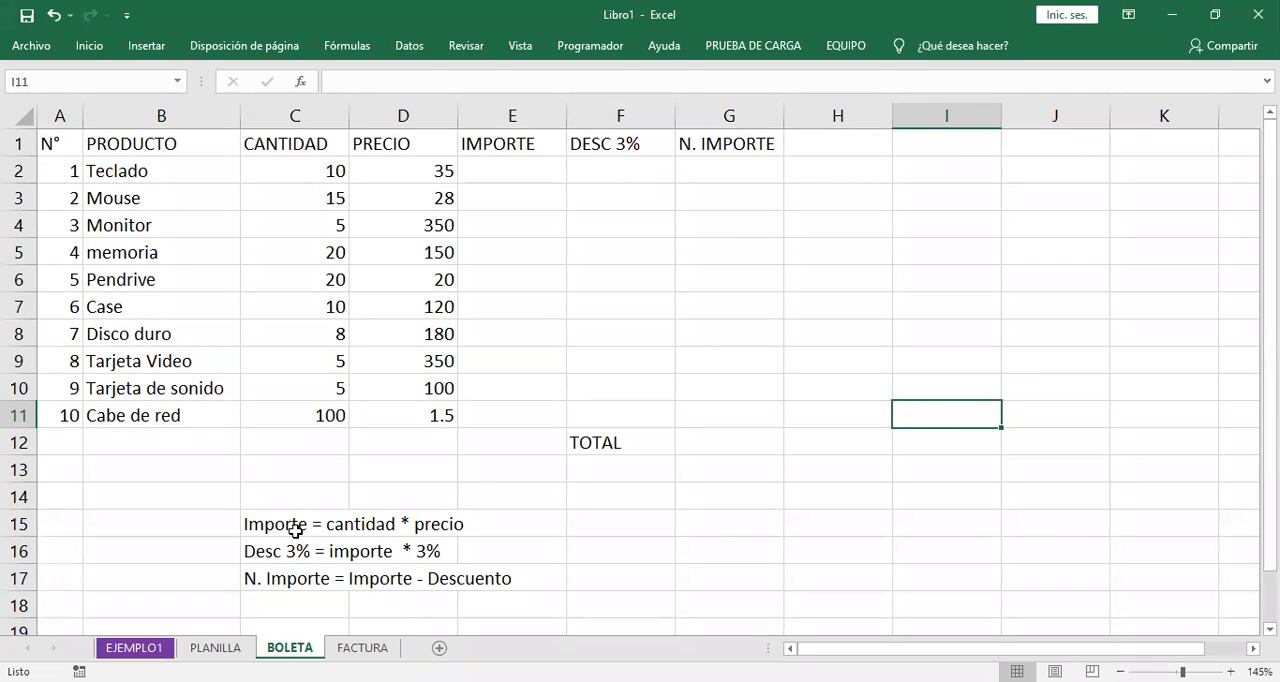
- Try to calculate the IMPORTE for Teclado in E2 with the formula =cantidad * precio
click(512, 172)
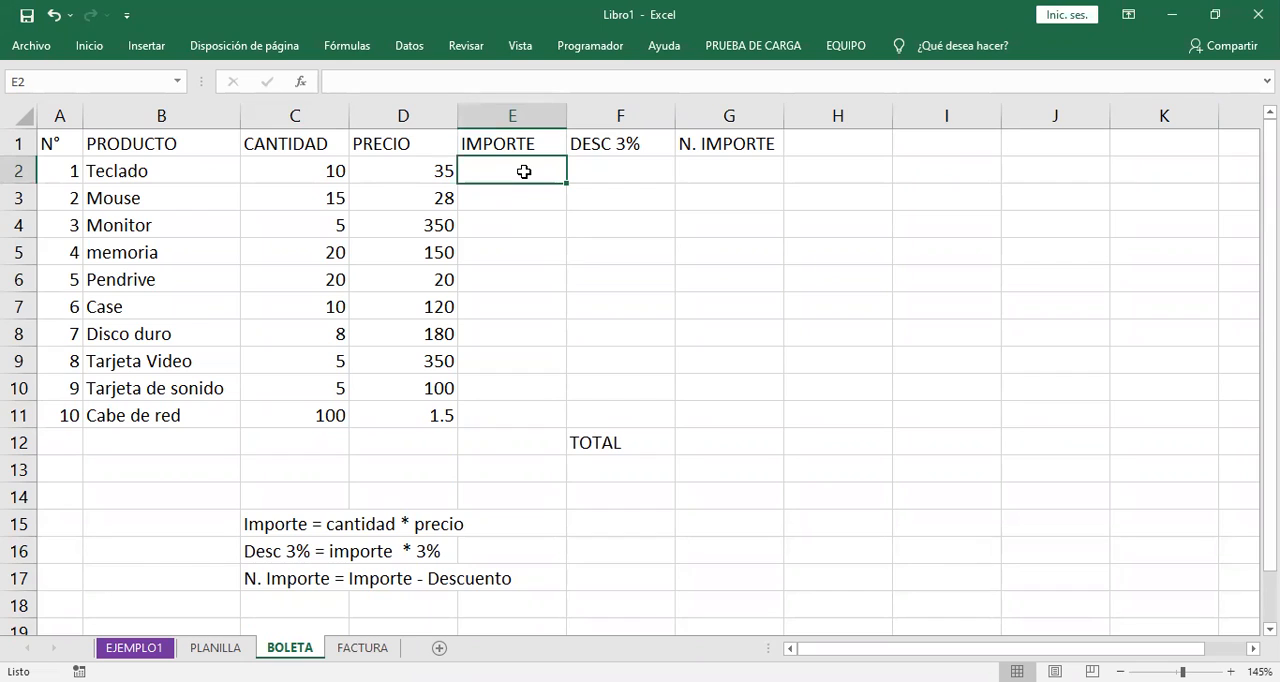
text(=)
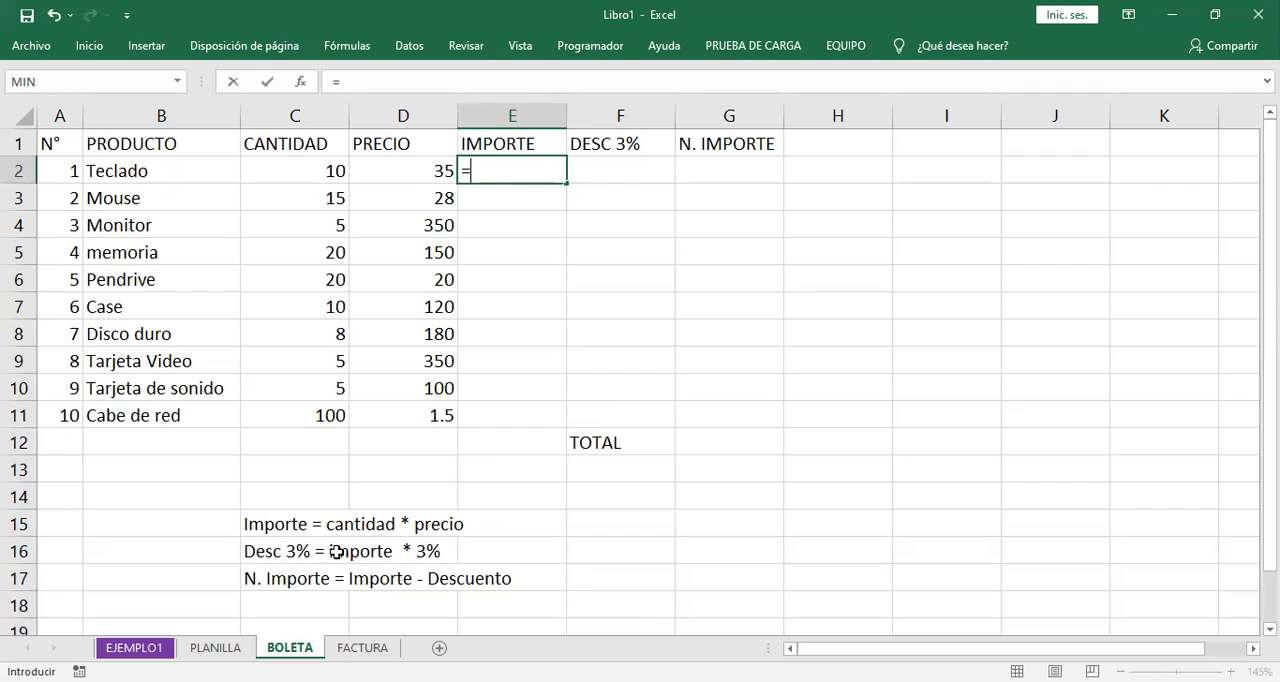
click(521, 169)
text(canntidad *)
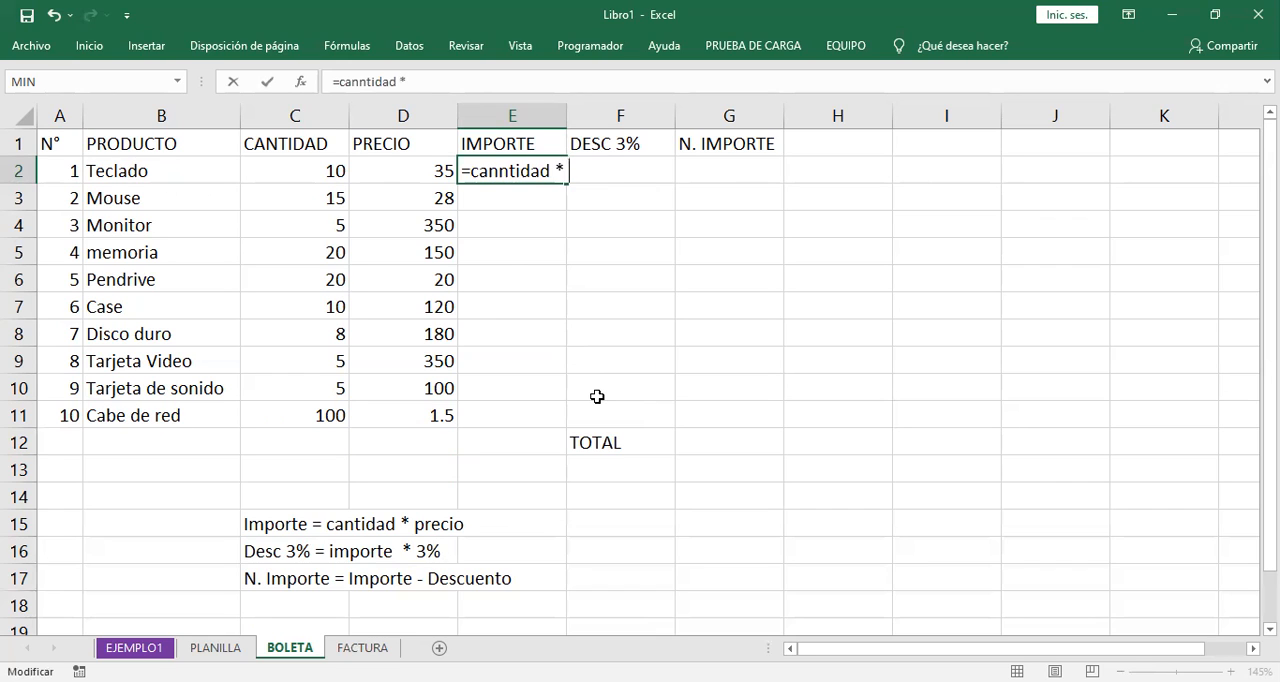
text( precio)
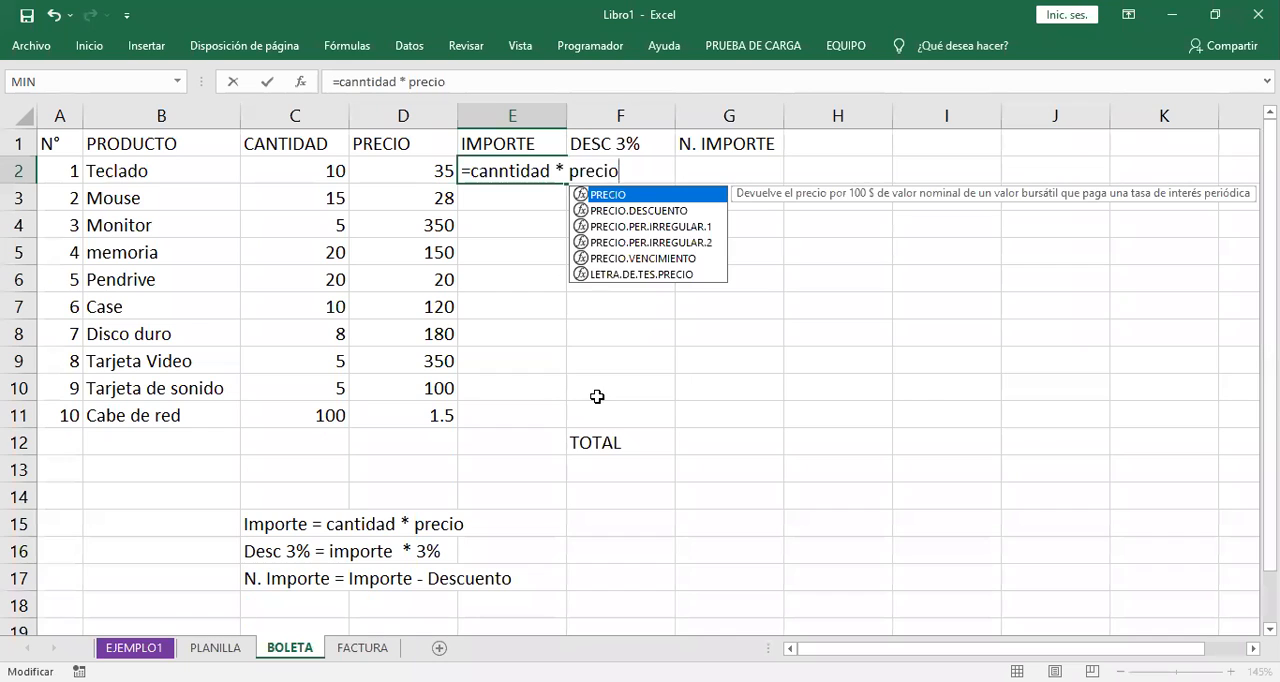
click(637, 169)
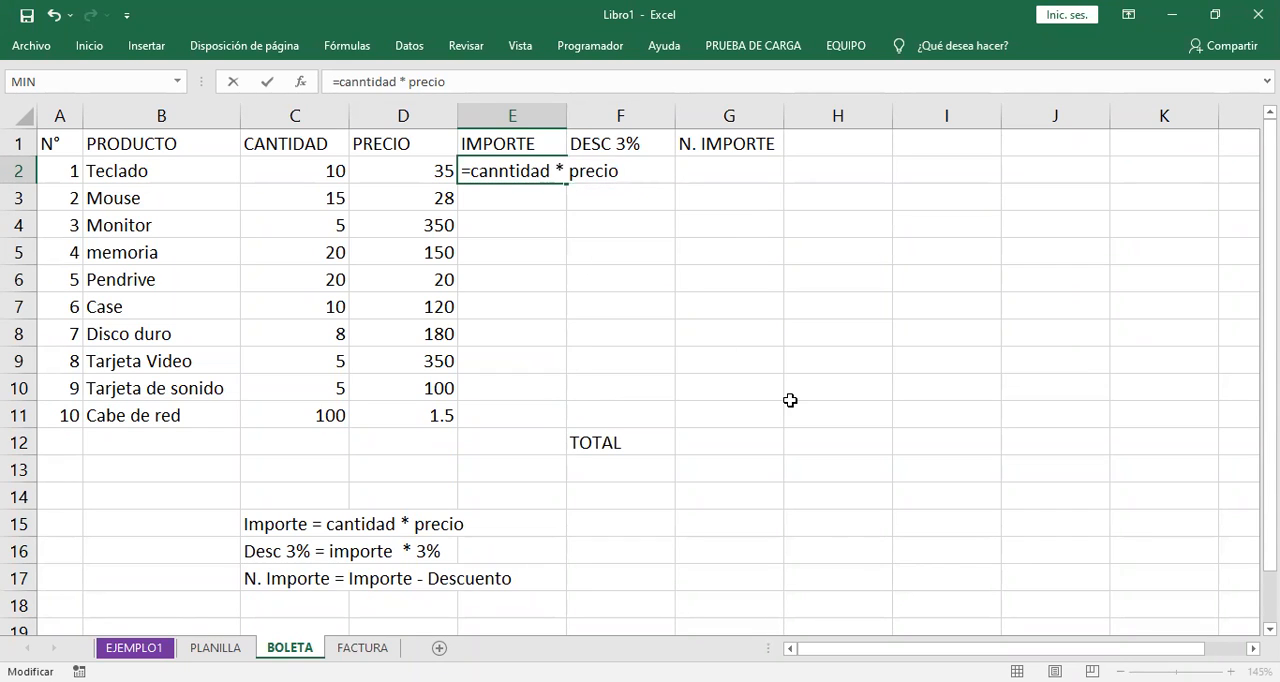
click(502, 170)
key(BackSpace)
click(657, 171)
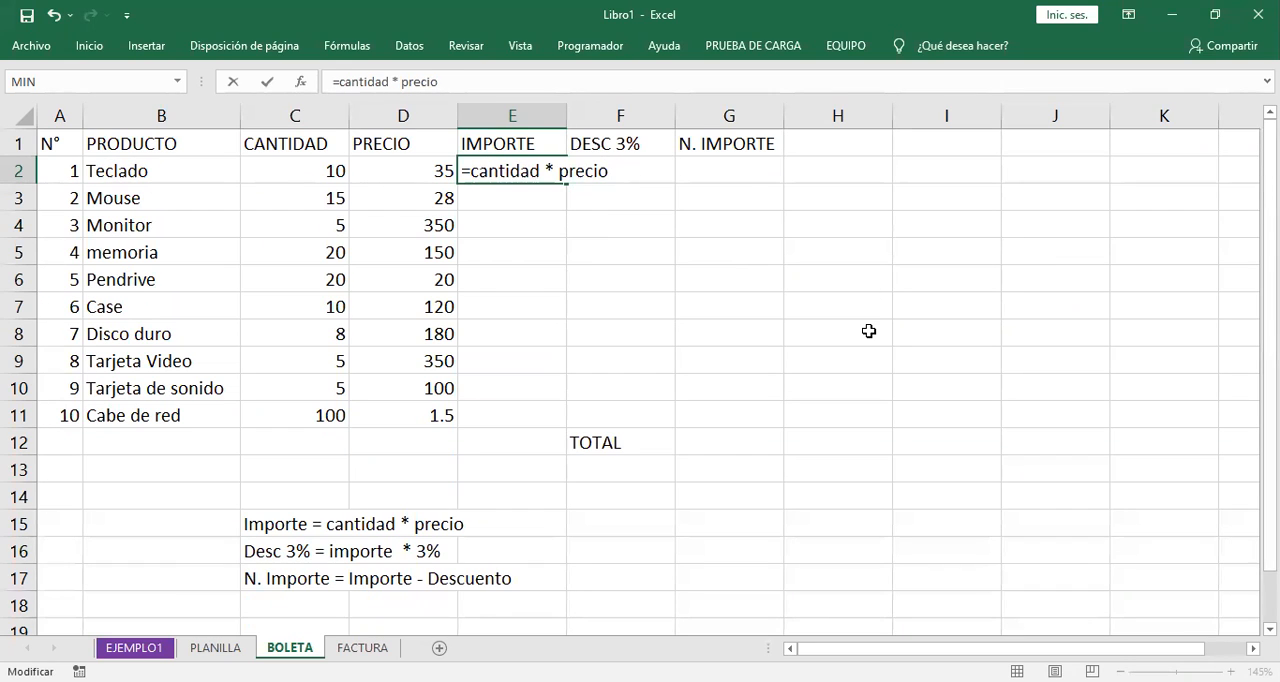
key(Return)
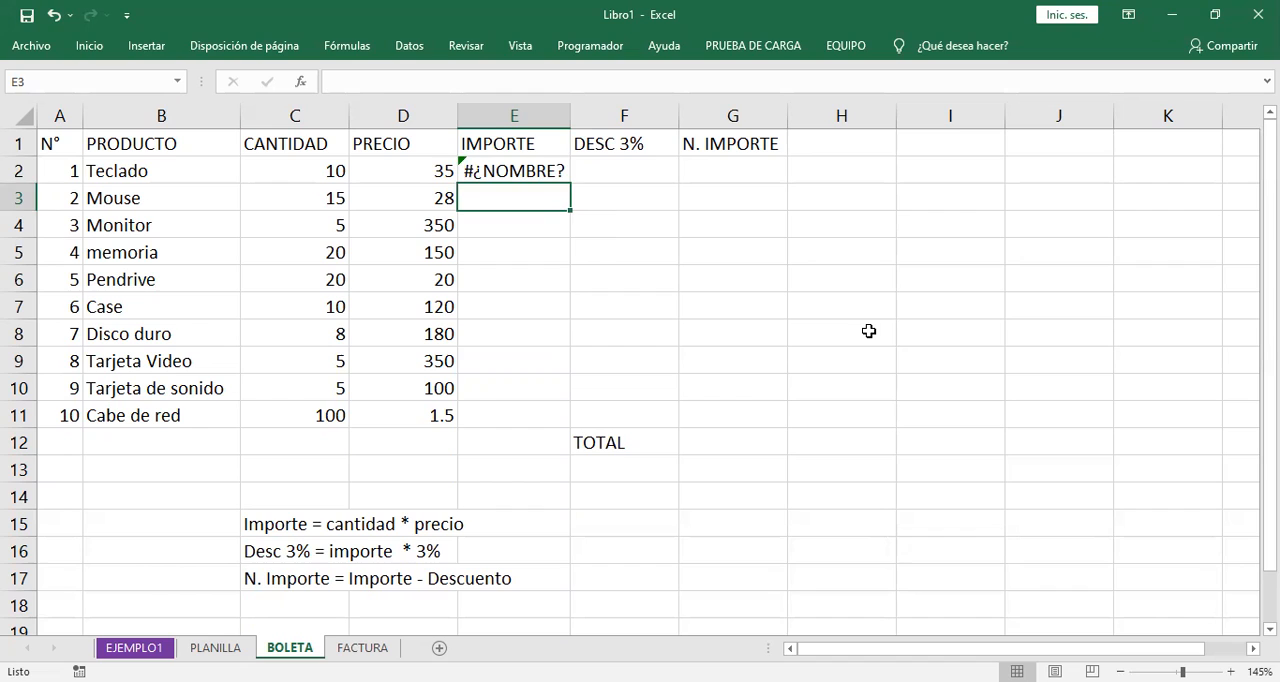
- Replace the IMPORTE formula for Teclado in E2 with =C2*D2, multiplying its quantity by its price
key(Up)
key(F2)
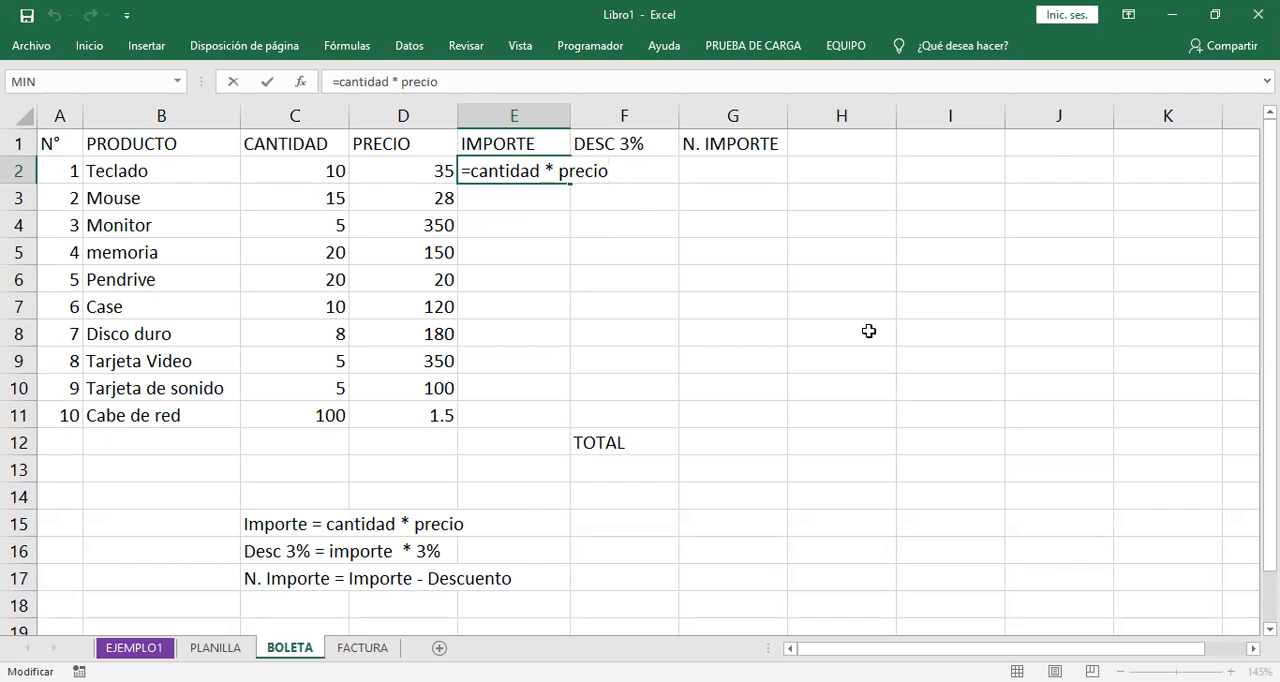
key(BackSpace)
key(BackSpace)
key(BackSpace)
key(BackSpace)
key(BackSpace)
key(BackSpace)
key(BackSpace)
key(BackSpace)
key(BackSpace)
key(BackSpace)
key(BackSpace)
key(BackSpace)
key(BackSpace)
key(BackSpace)
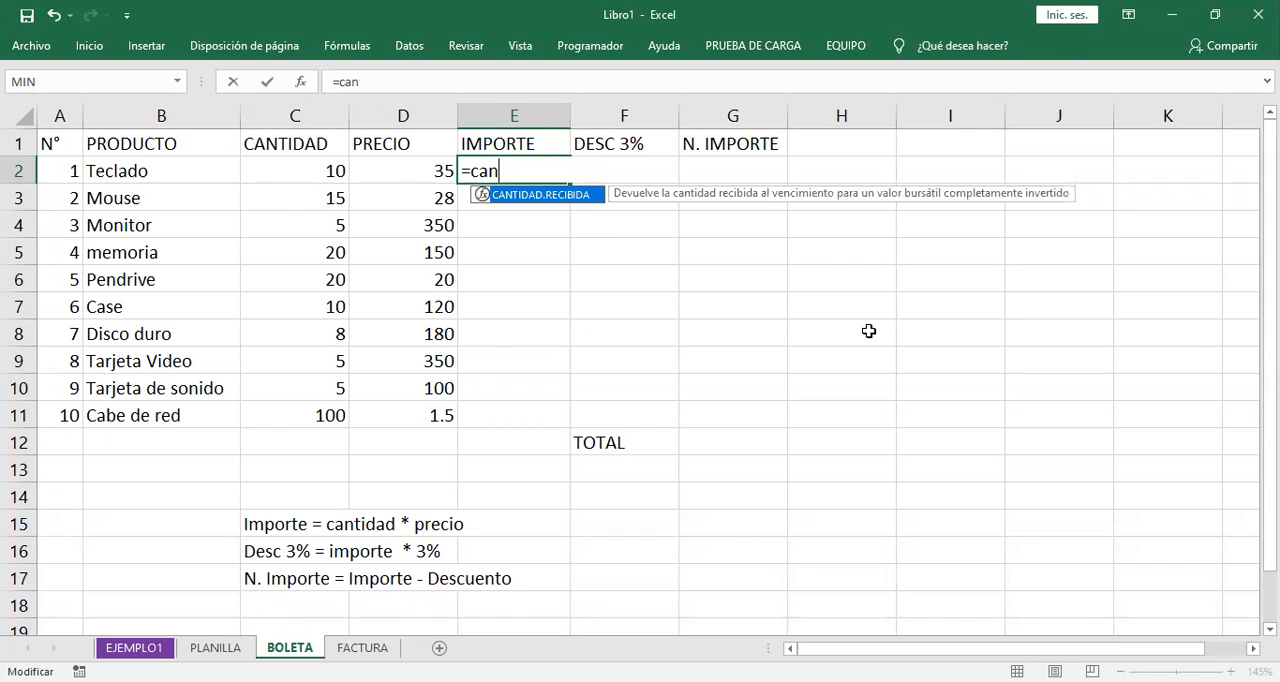
key(BackSpace)
key(BackSpace)
key(BackSpace)
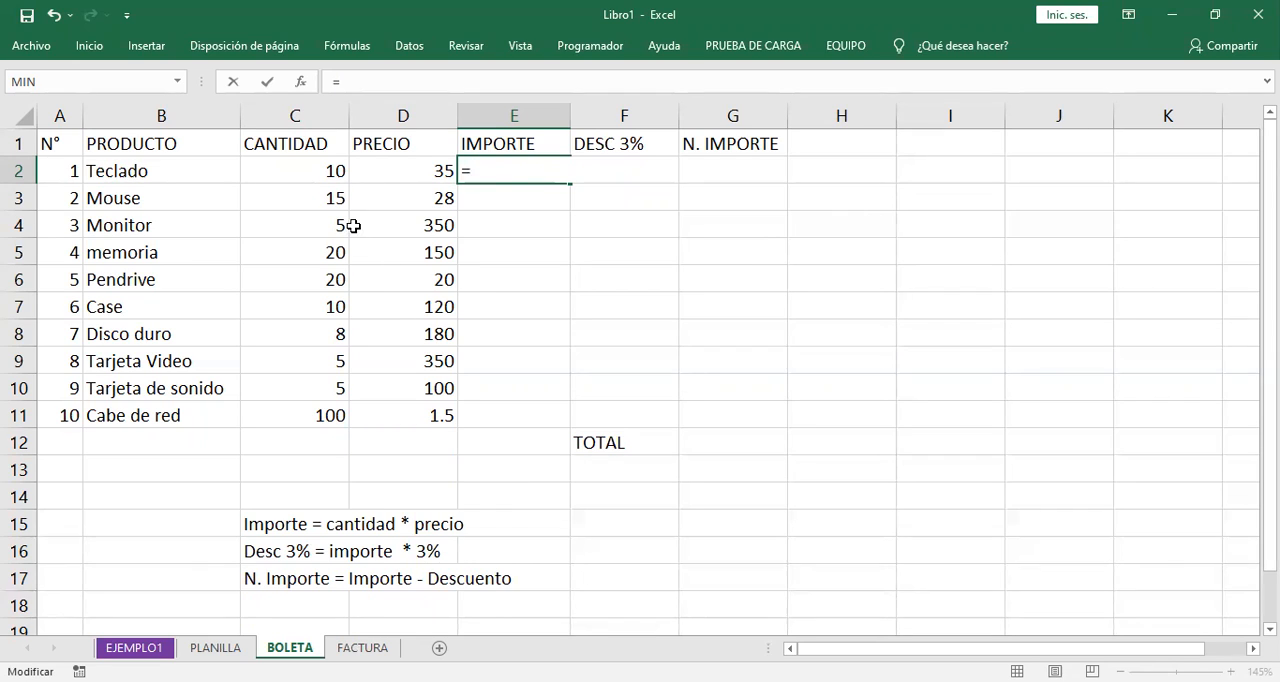
click(312, 172)
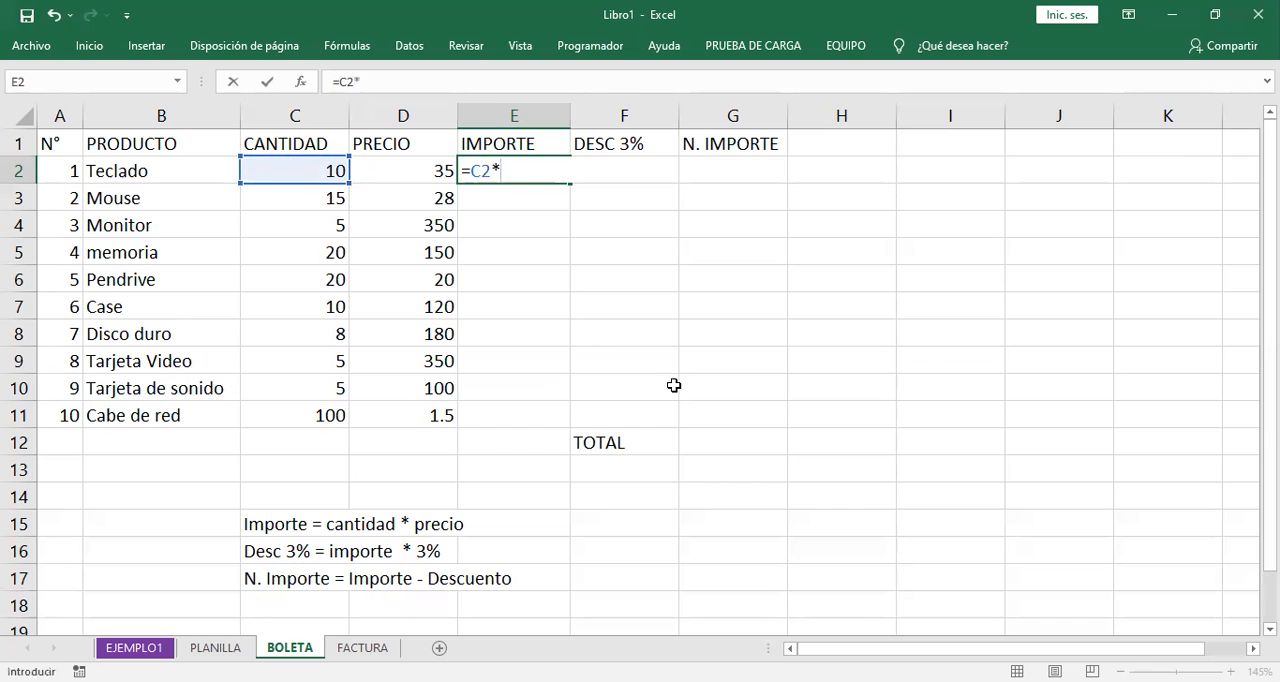
click(421, 173)
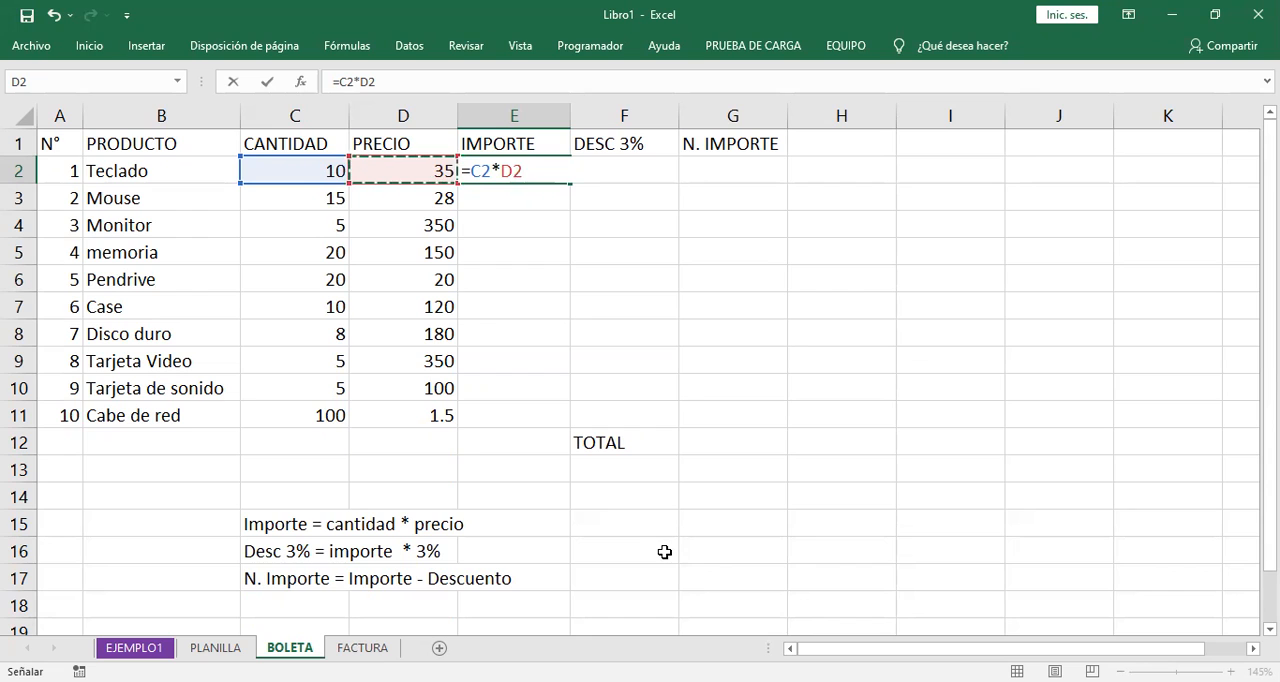
key(Return)
key(Up)
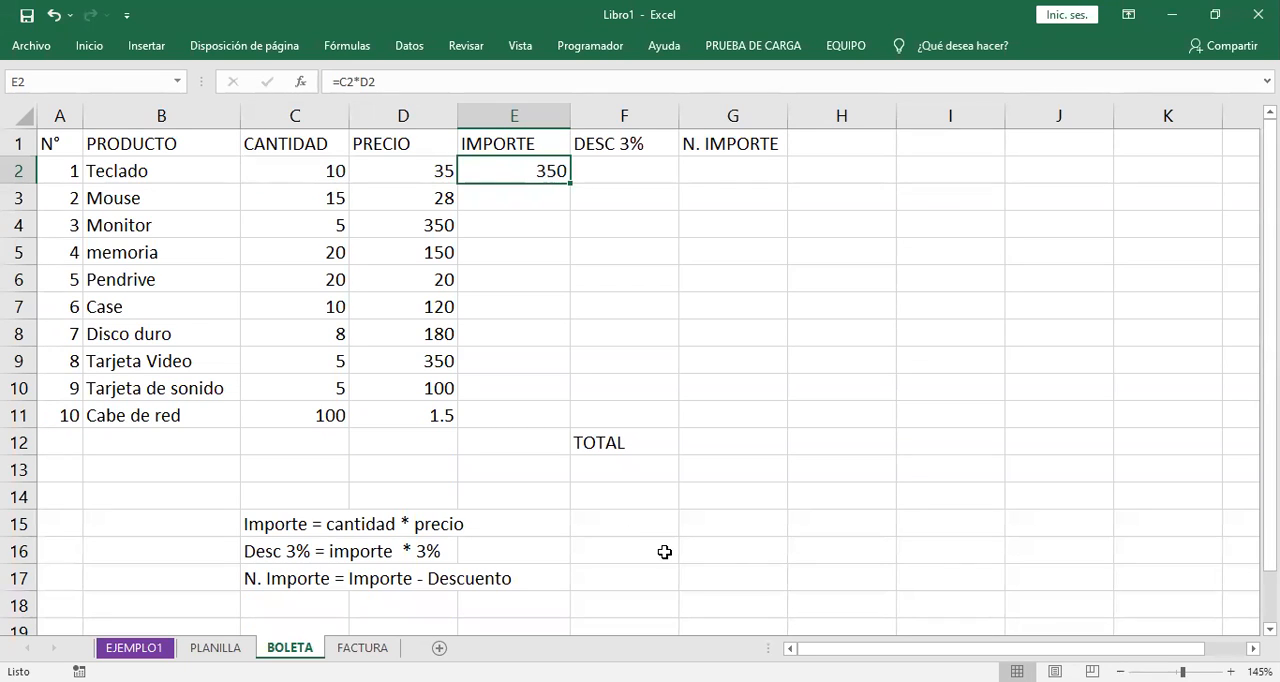
click(105, 200)
drag(216, 198, 410, 198)
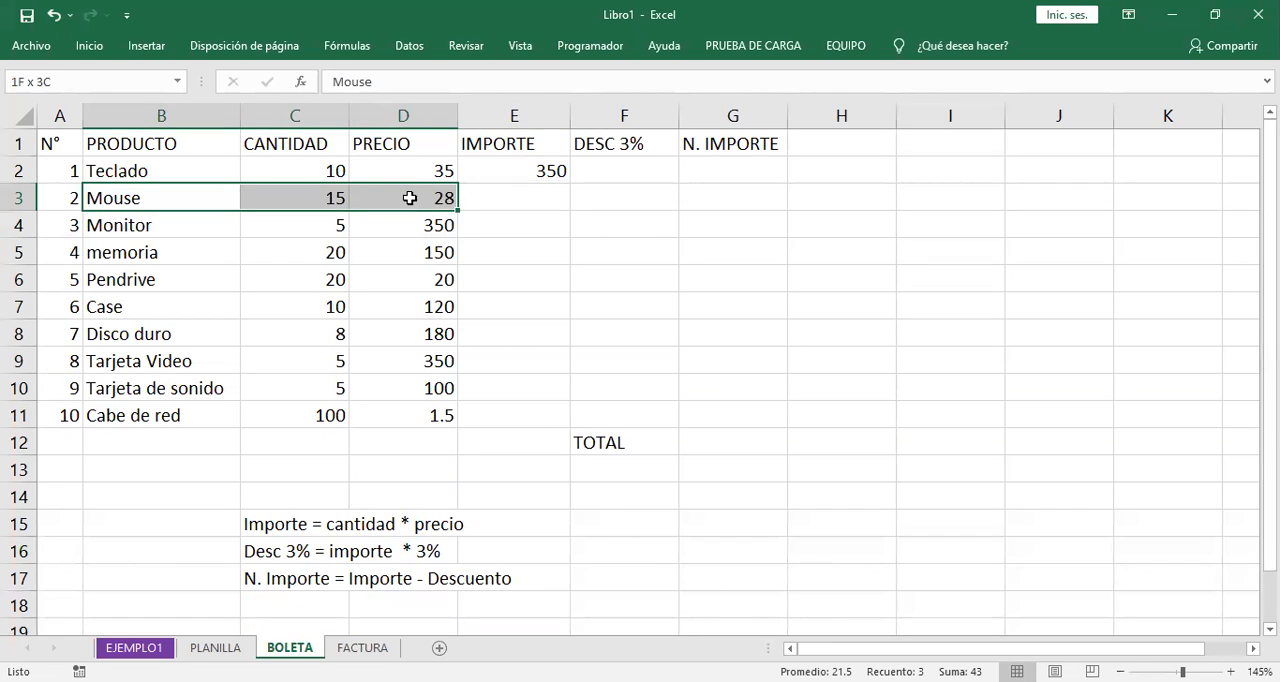
drag(117, 223, 410, 227)
drag(165, 250, 400, 249)
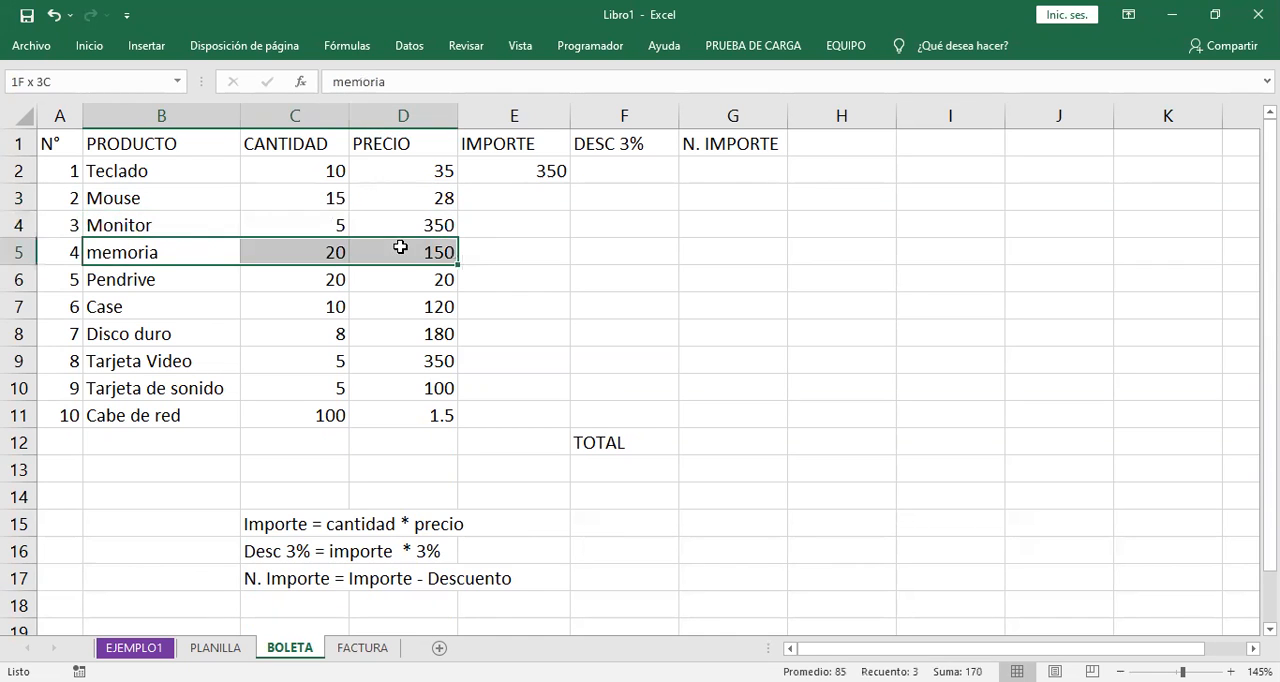
drag(150, 280, 400, 280)
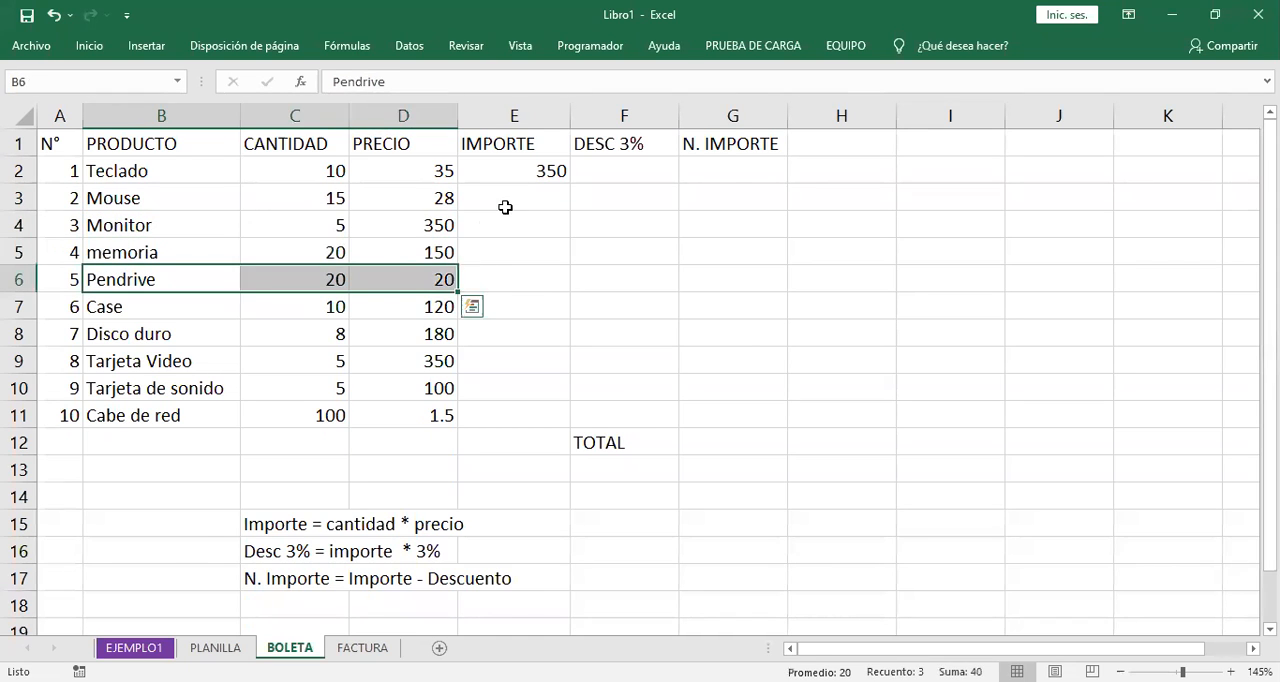
- Calculate the IMPORTE for Mouse in E3 with the formula =C3*D3
click(506, 206)
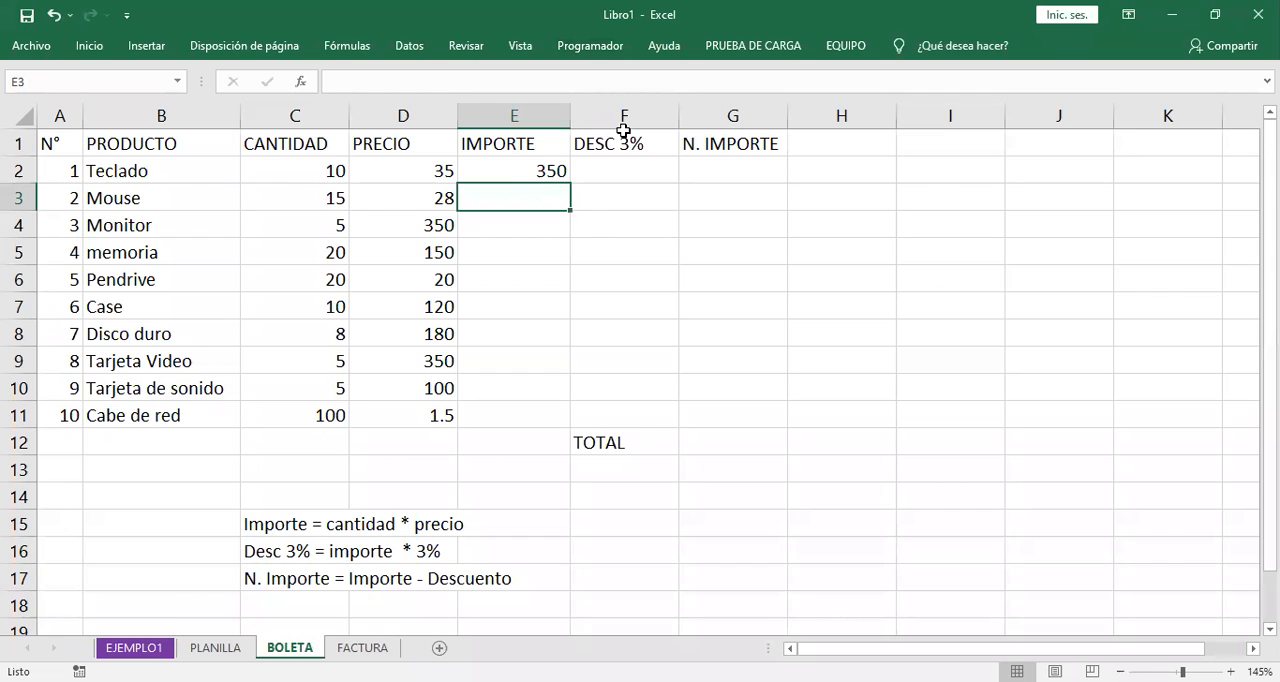
text(=)
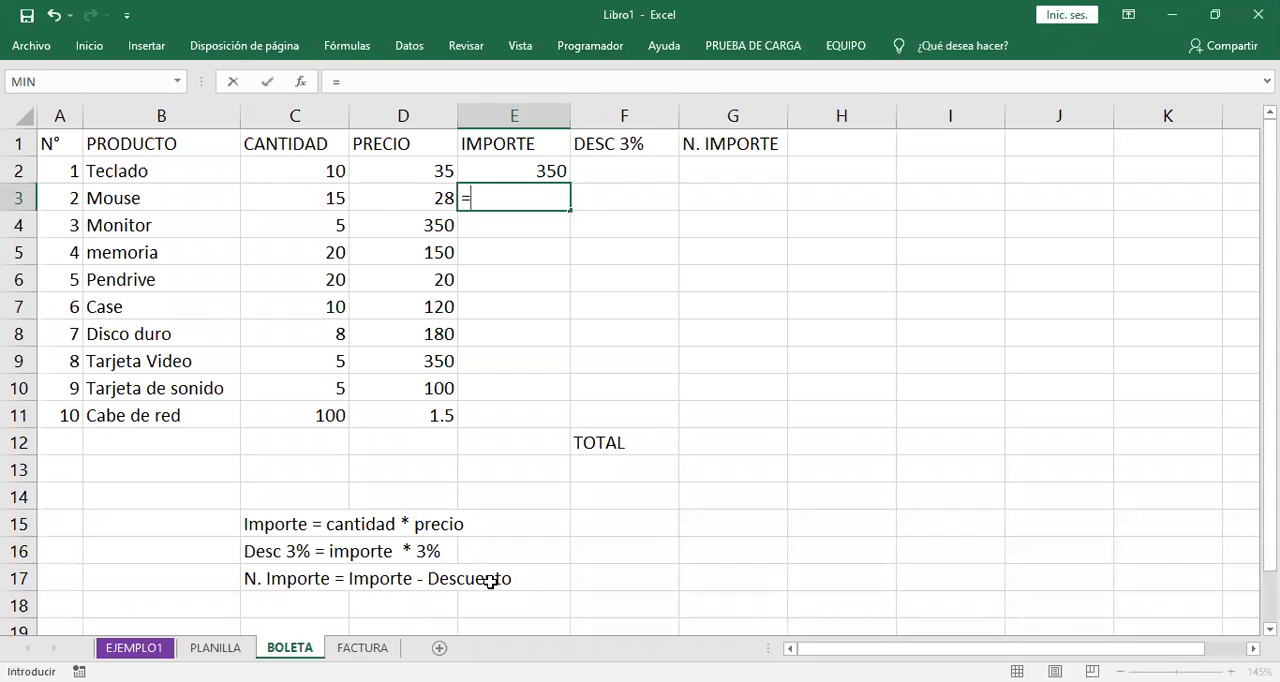
click(314, 197)
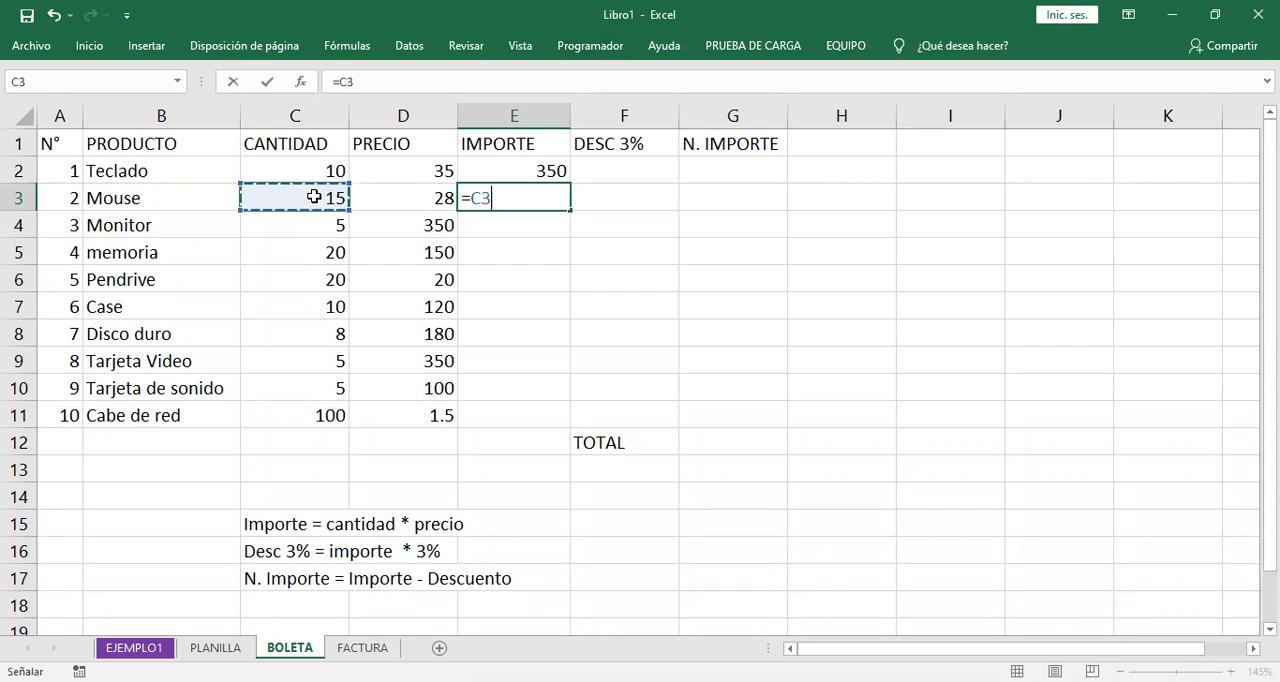
text(*)
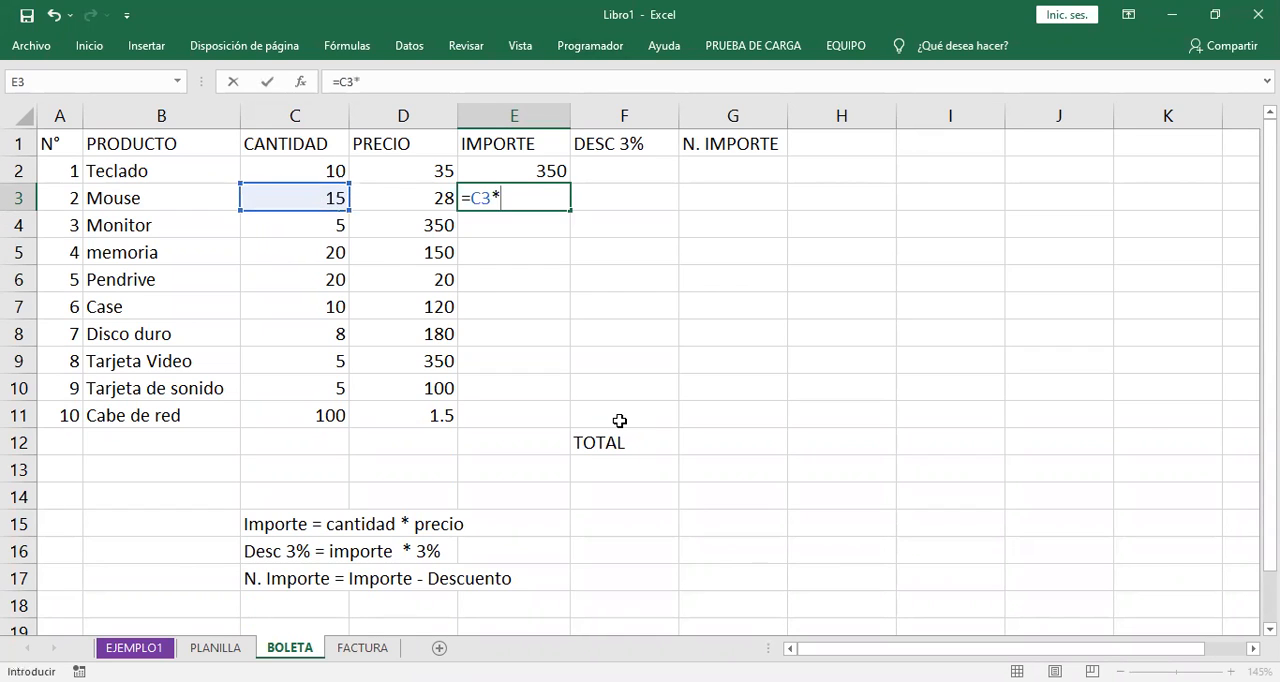
click(432, 196)
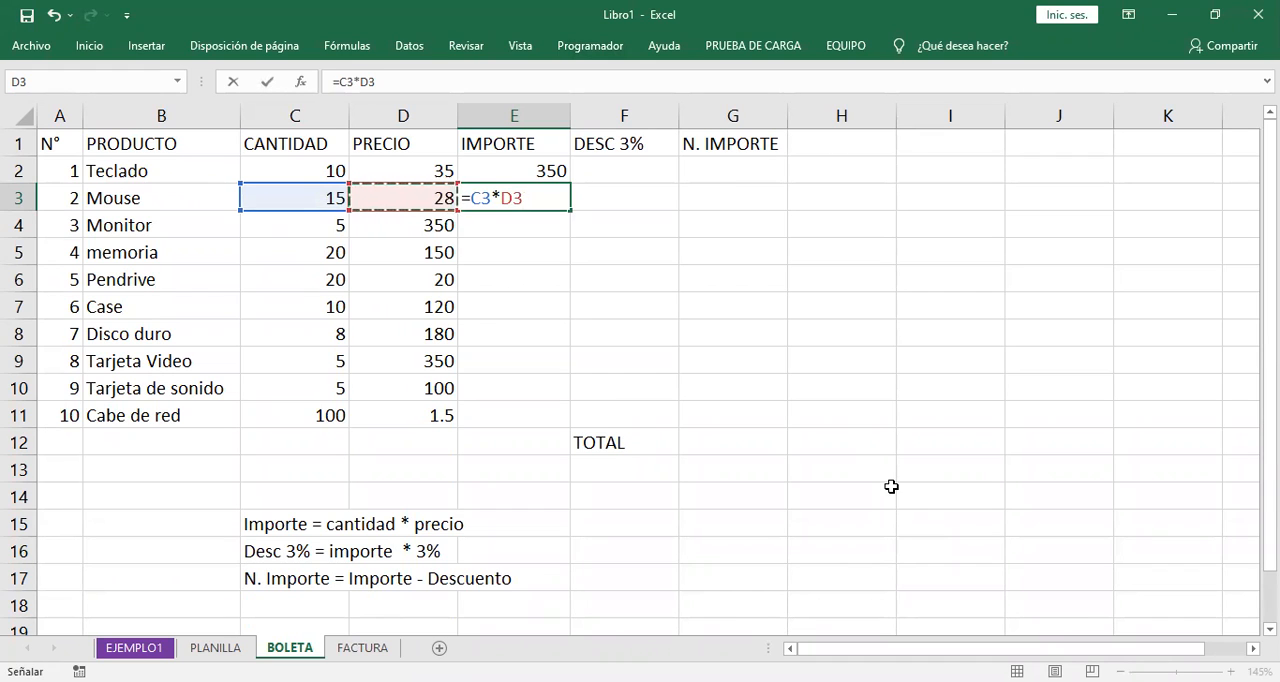
key(Return)
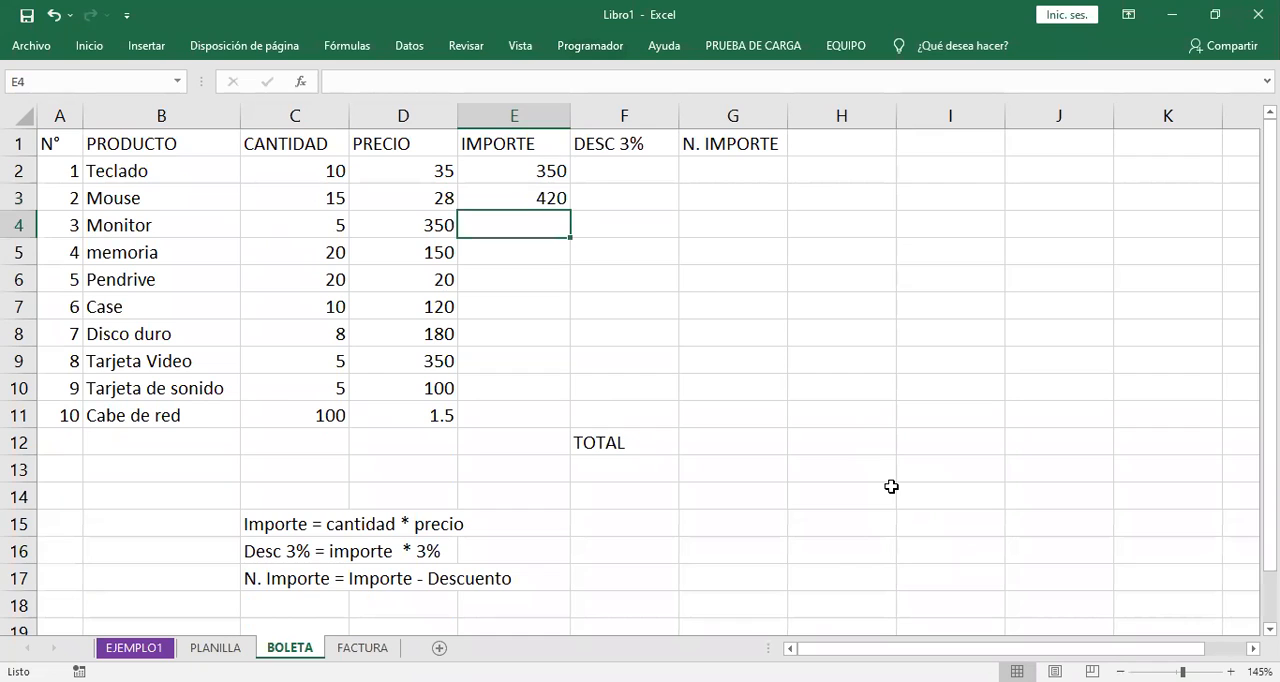
- Clear the IMPORTE formula for Mouse from E3 and return to the Teclado IMPORTE cell
key(Up)
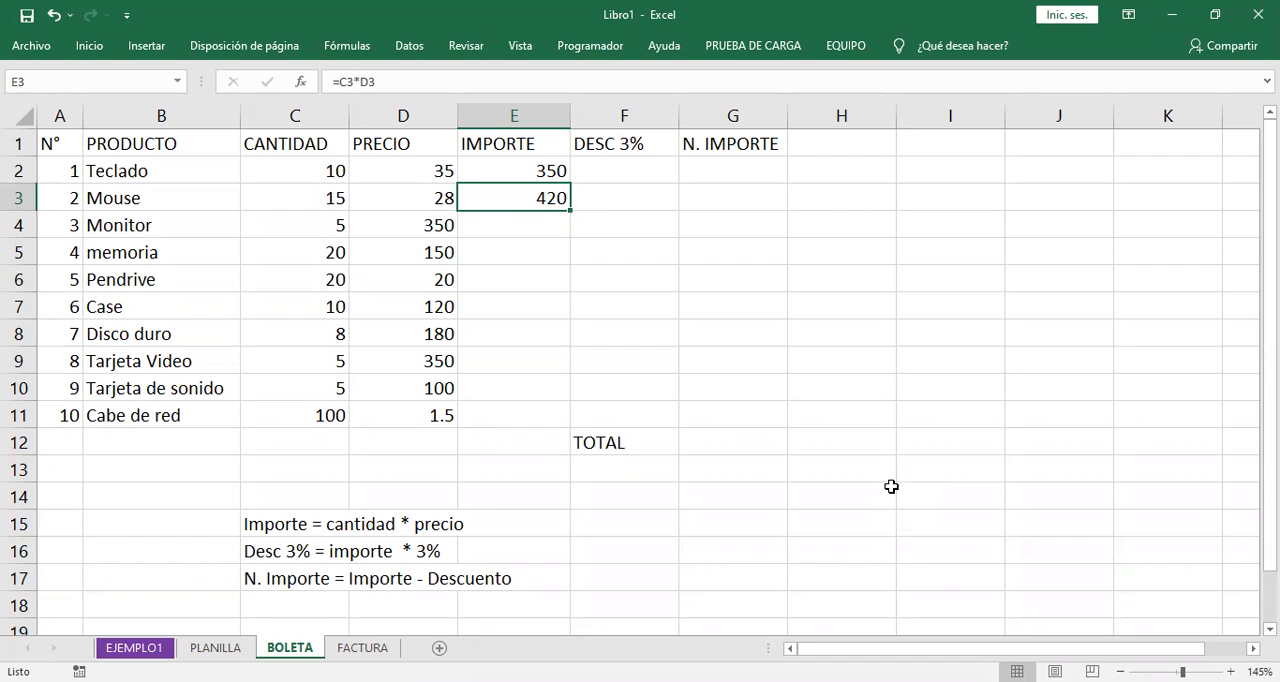
key(Delete)
key(Up)
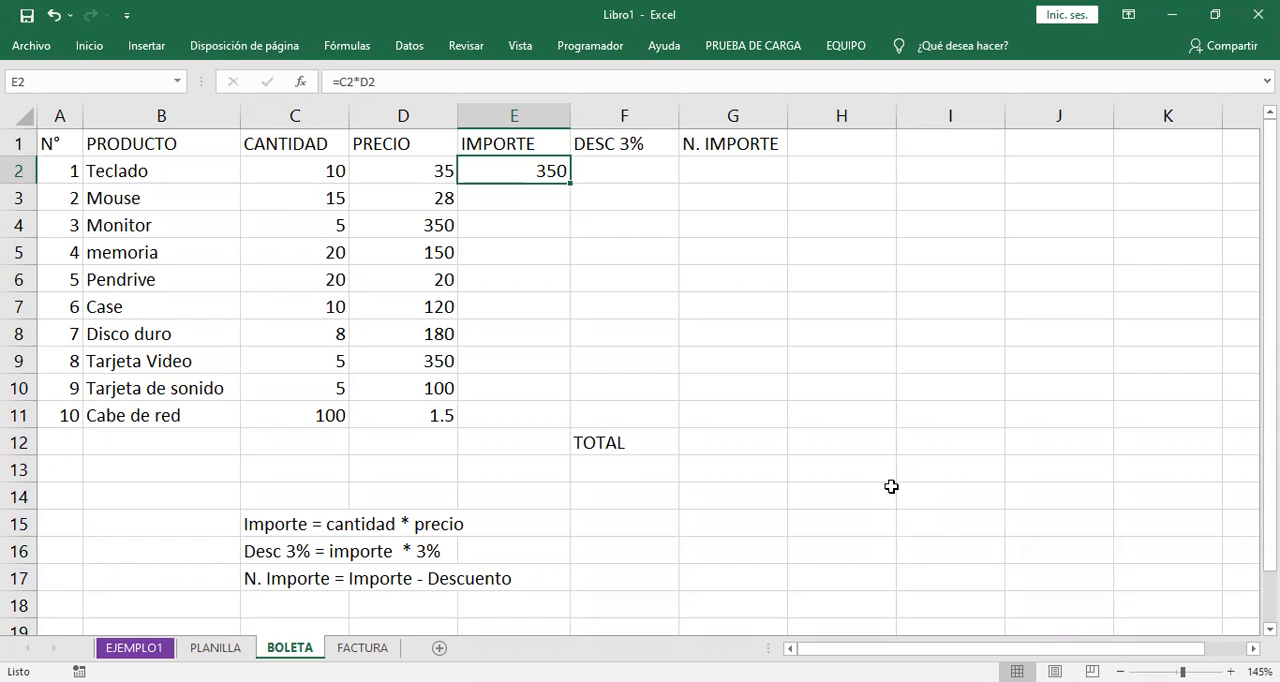
- Examine the quantity and price references in the IMPORTE formula for Teclado in E2
click(742, 144)
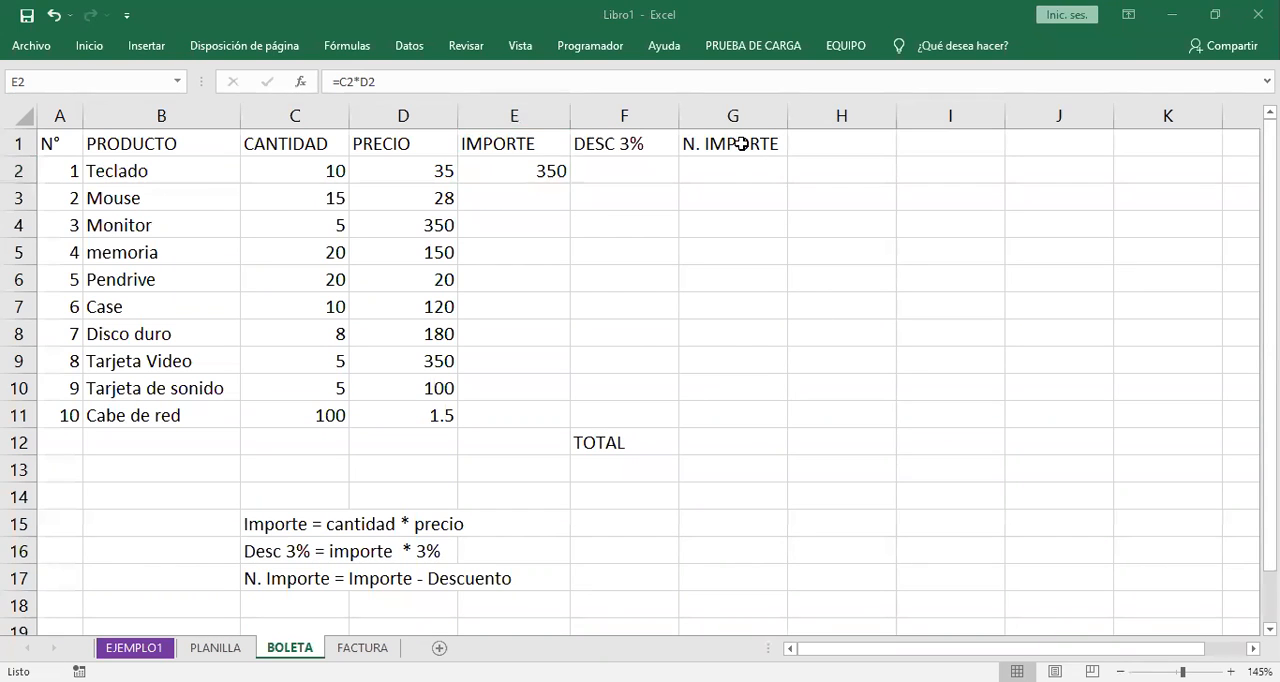
click(732, 483)
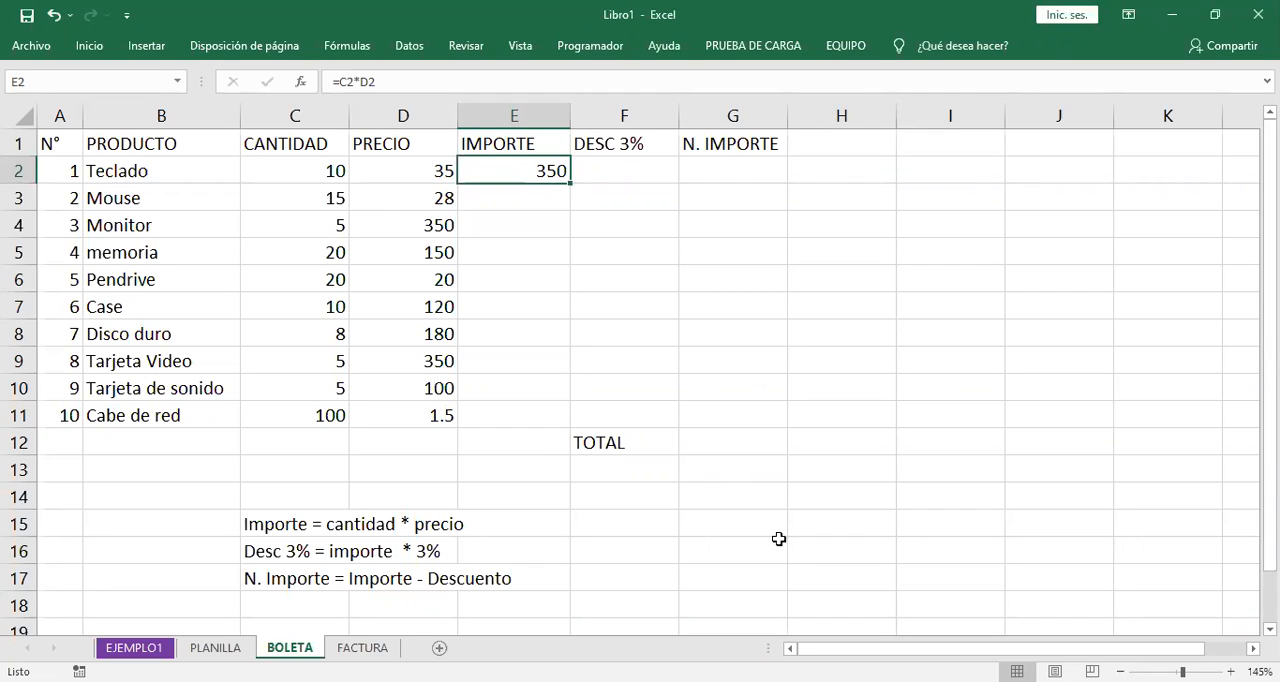
double_click(543, 172)
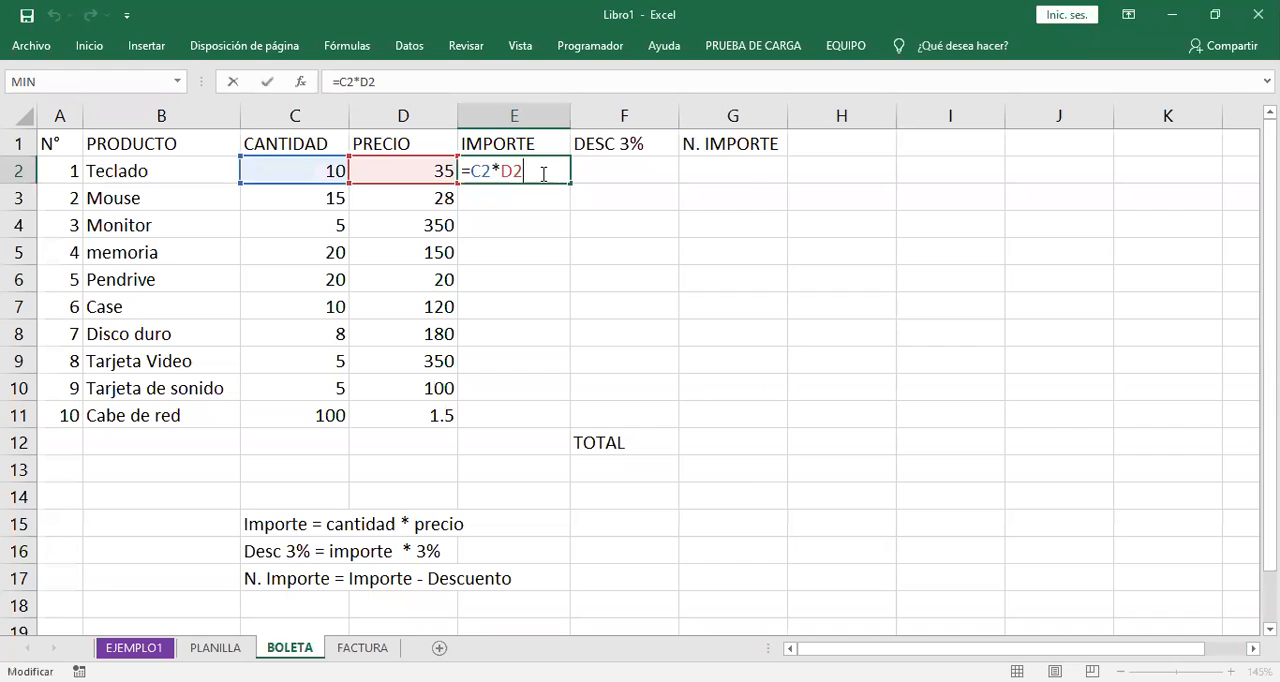
double_click(481, 171)
double_click(508, 171)
click(537, 173)
key(Return)
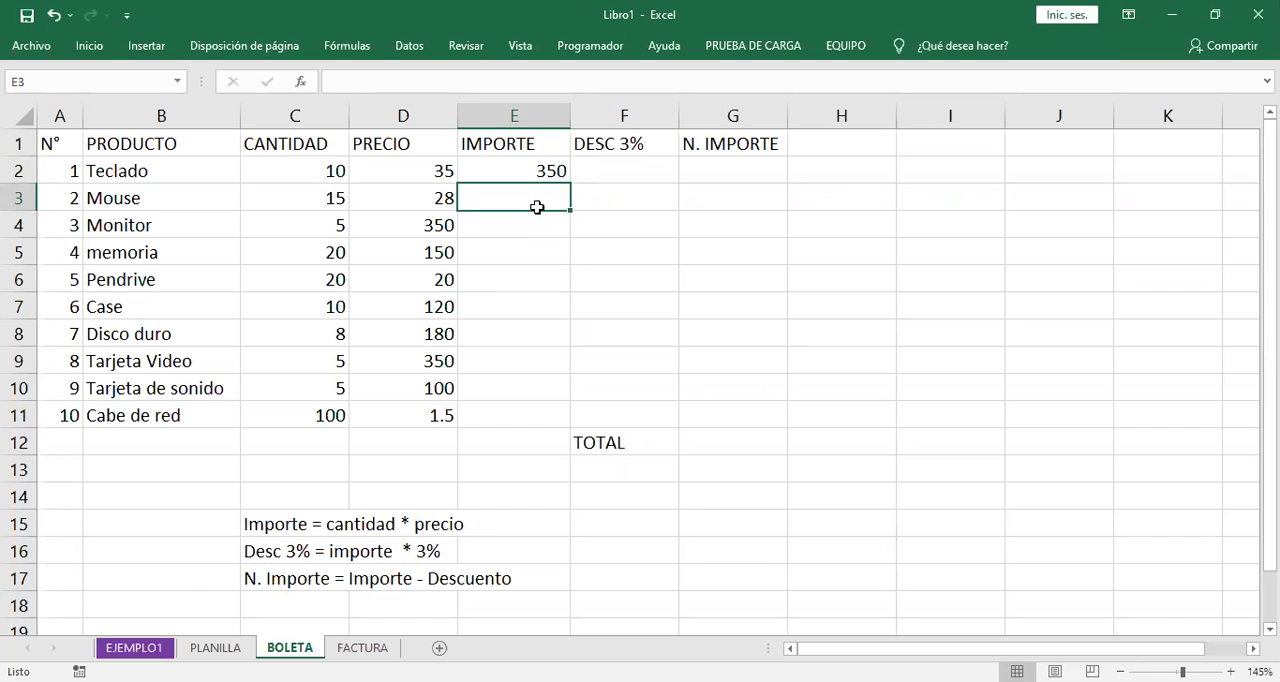
- Fill the IMPORTE formula from E2 down to E11 for all the remaining products
click(523, 177)
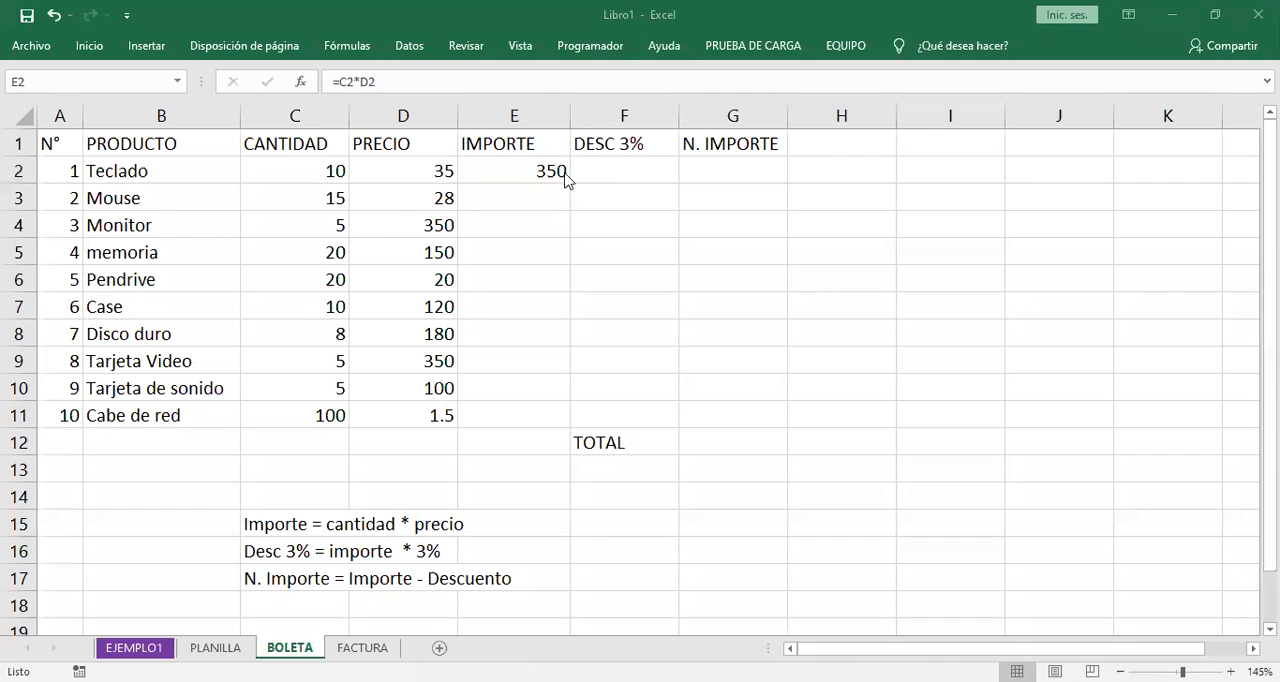
drag(570, 186, 566, 425)
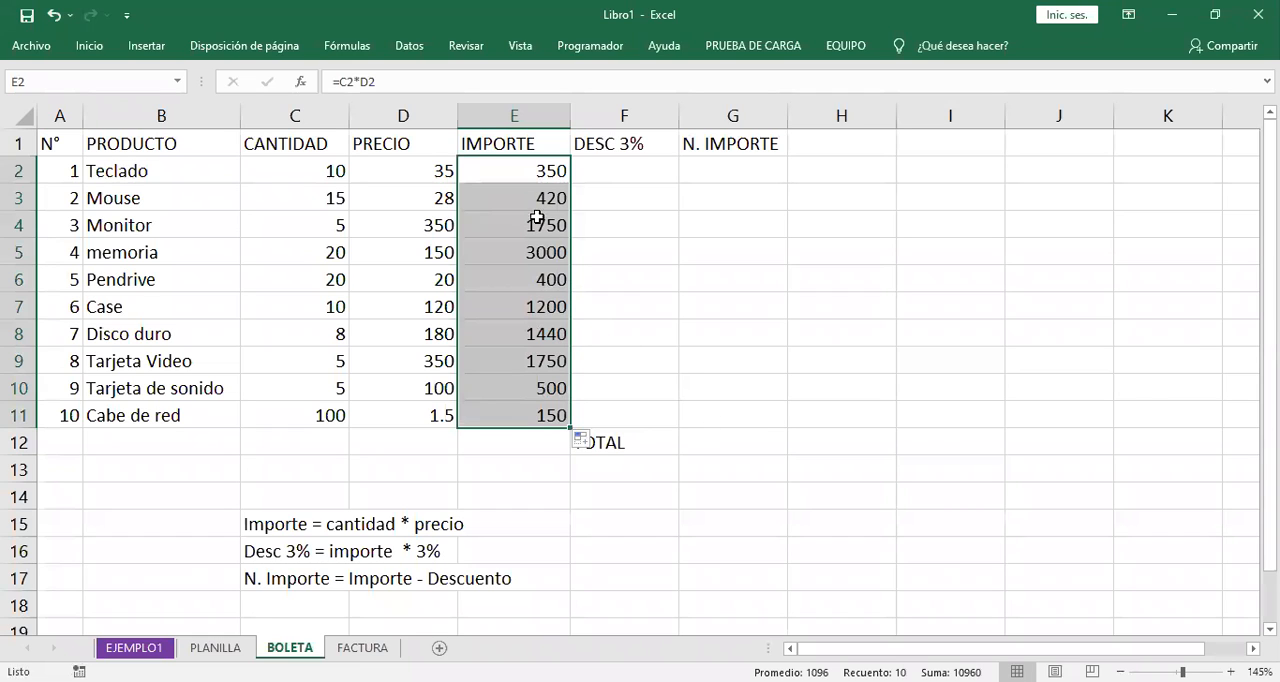
click(528, 170)
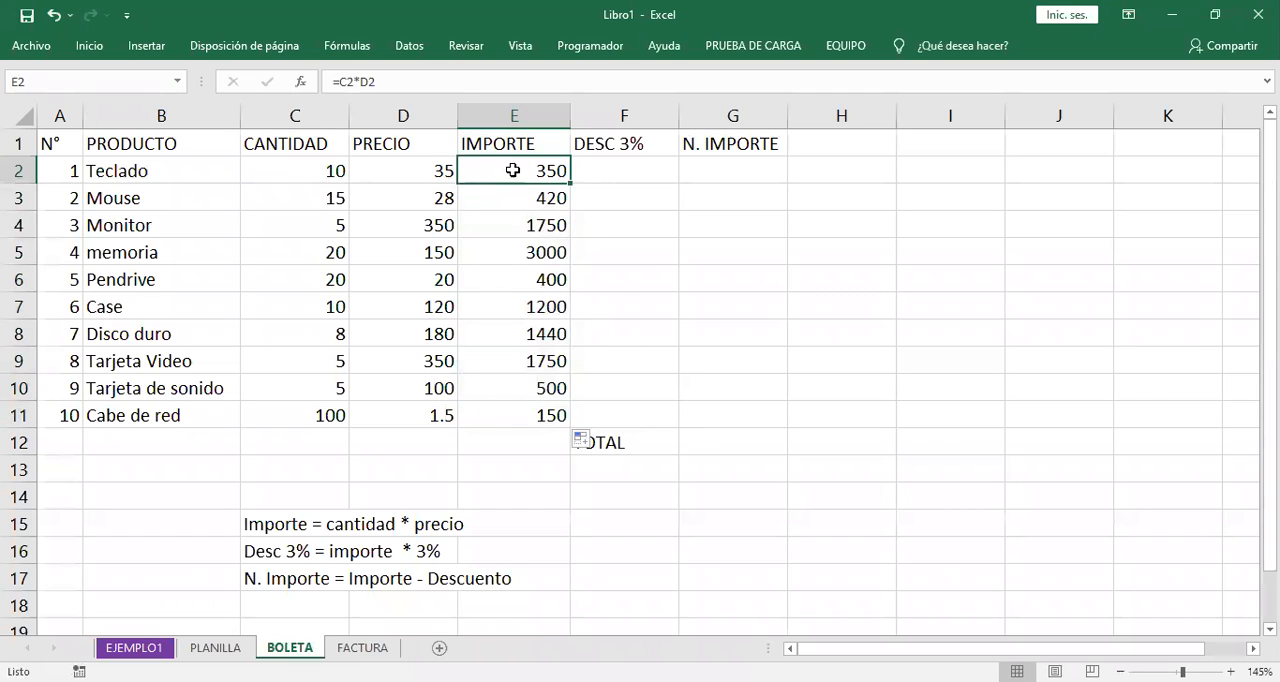
drag(570, 183, 567, 418)
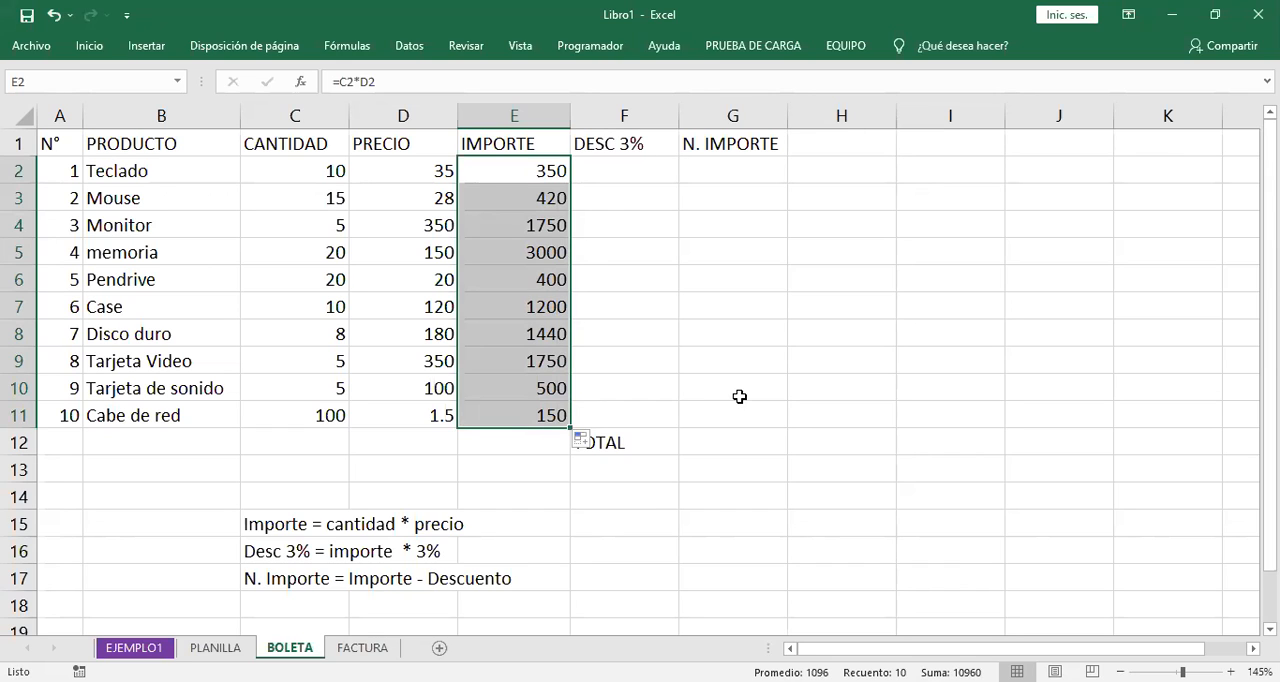
- Check which cells the IMPORTE formulas for Teclado, Mouse and Monitor in E2:E4 refer to
click(531, 171)
double_click(531, 171)
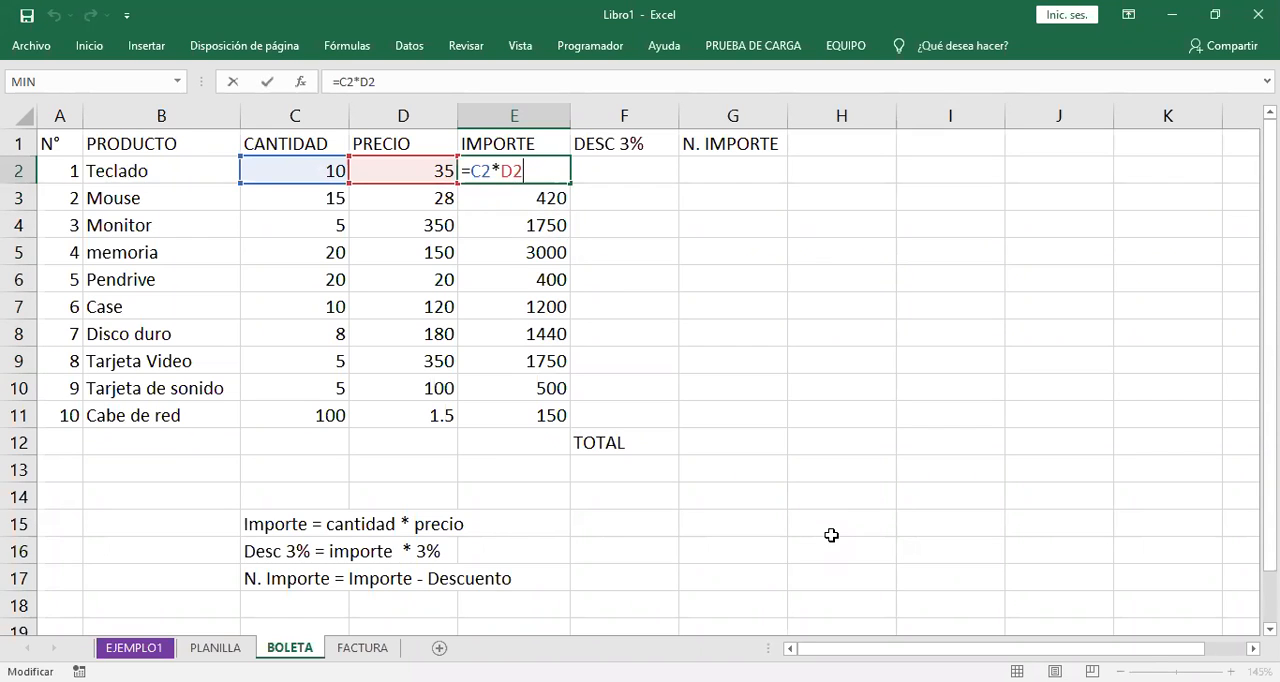
key(Return)
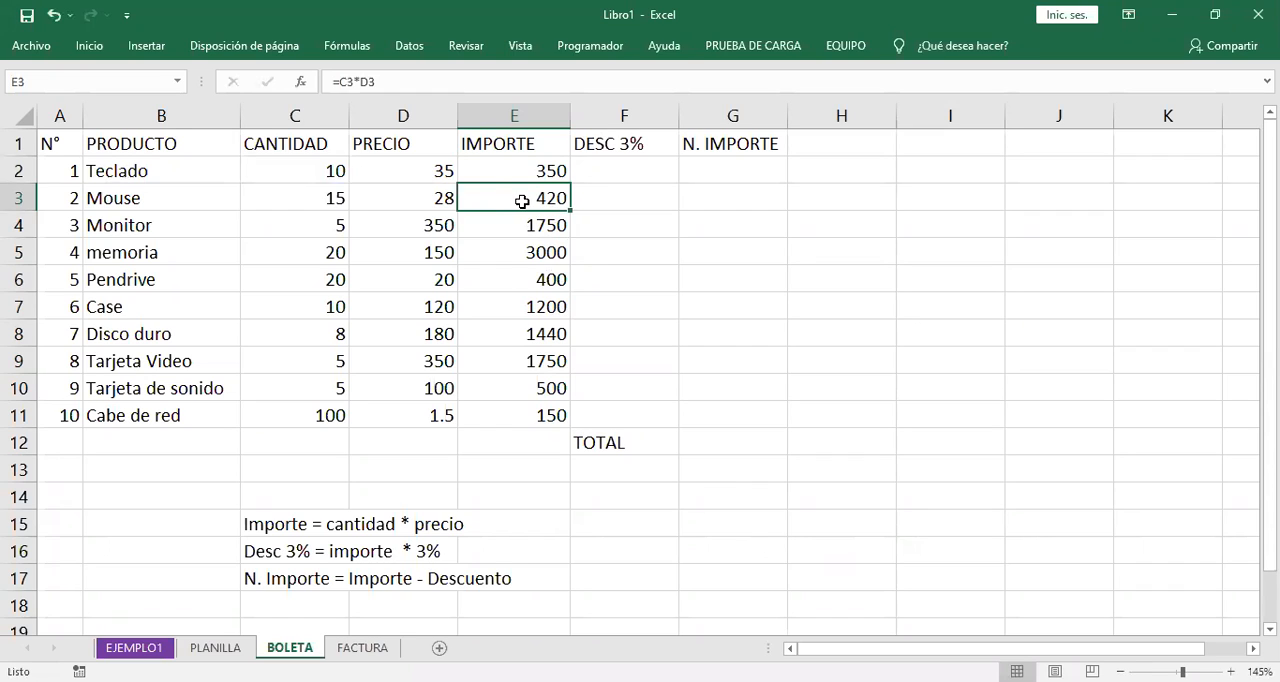
double_click(522, 199)
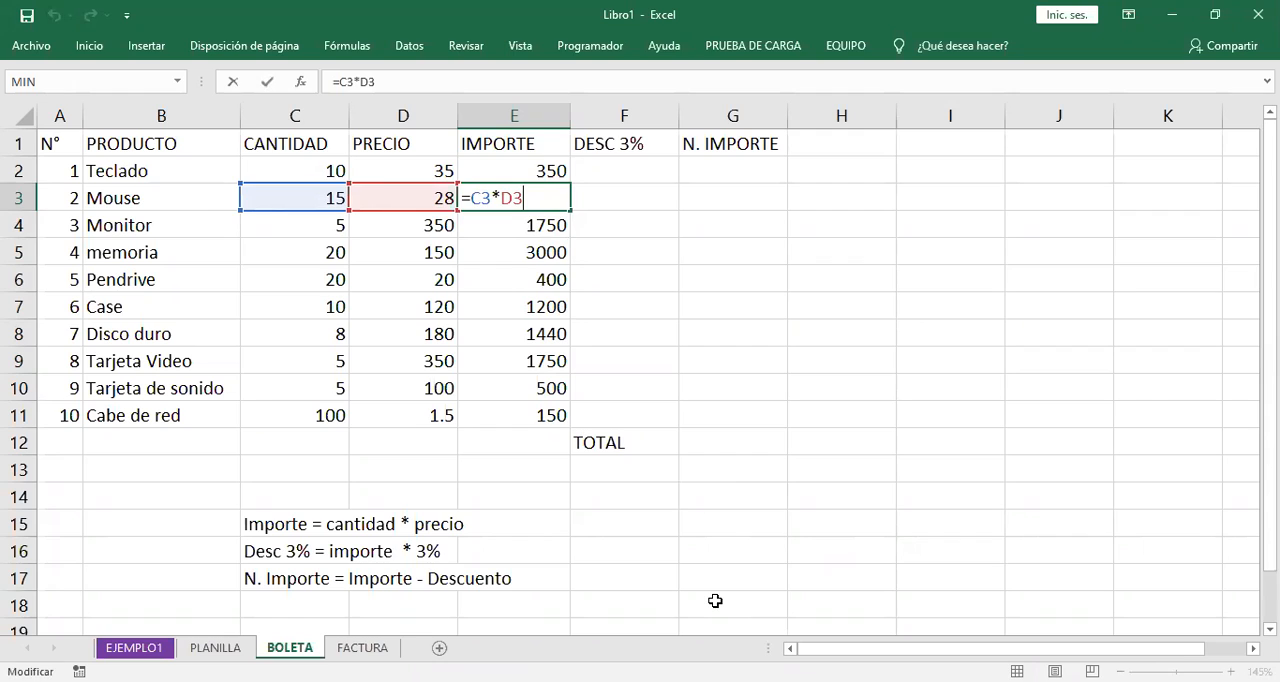
key(Return)
key(F2)
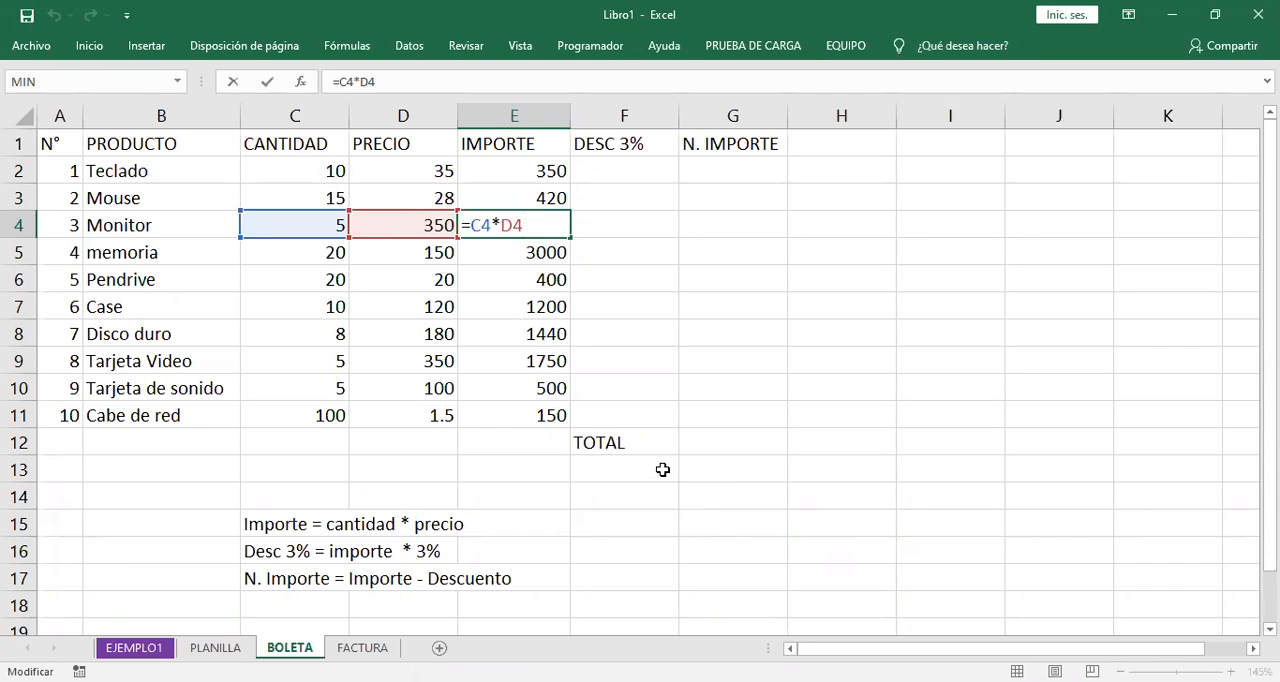
key(Return)
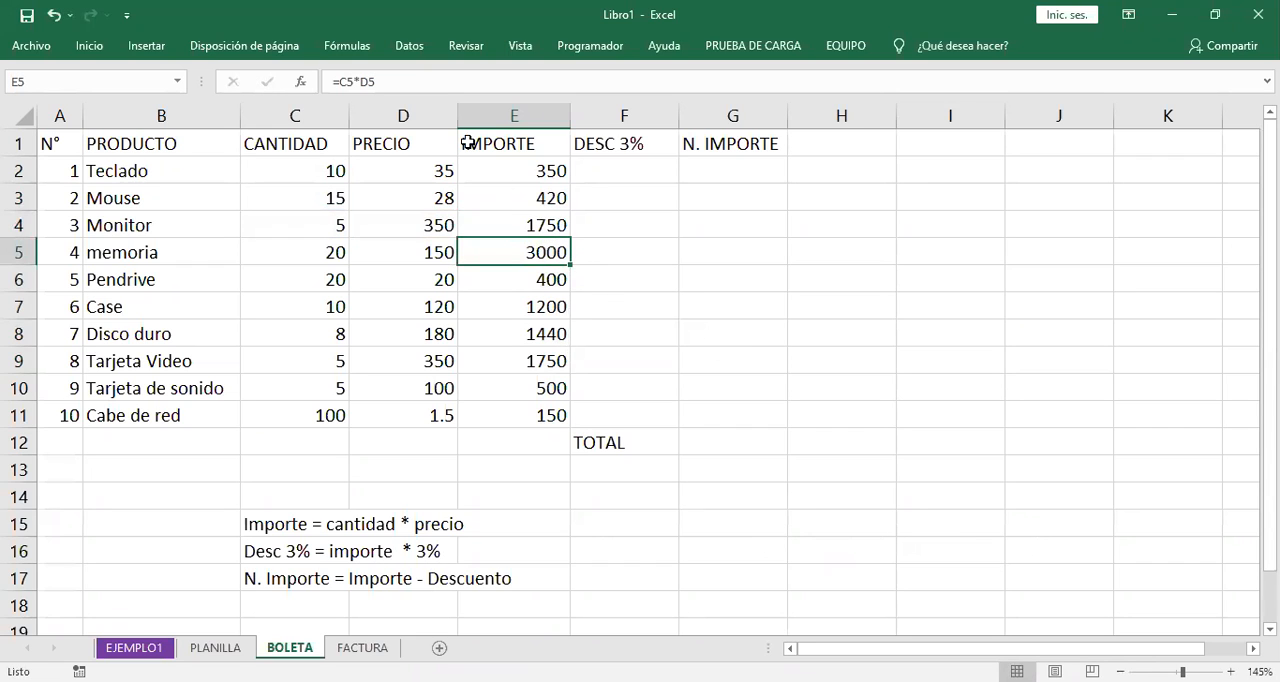
- Inspect the IMPORTE formula for memoria in E5, both in the formula bar and within the cell
click(590, 352)
click(522, 253)
click(381, 82)
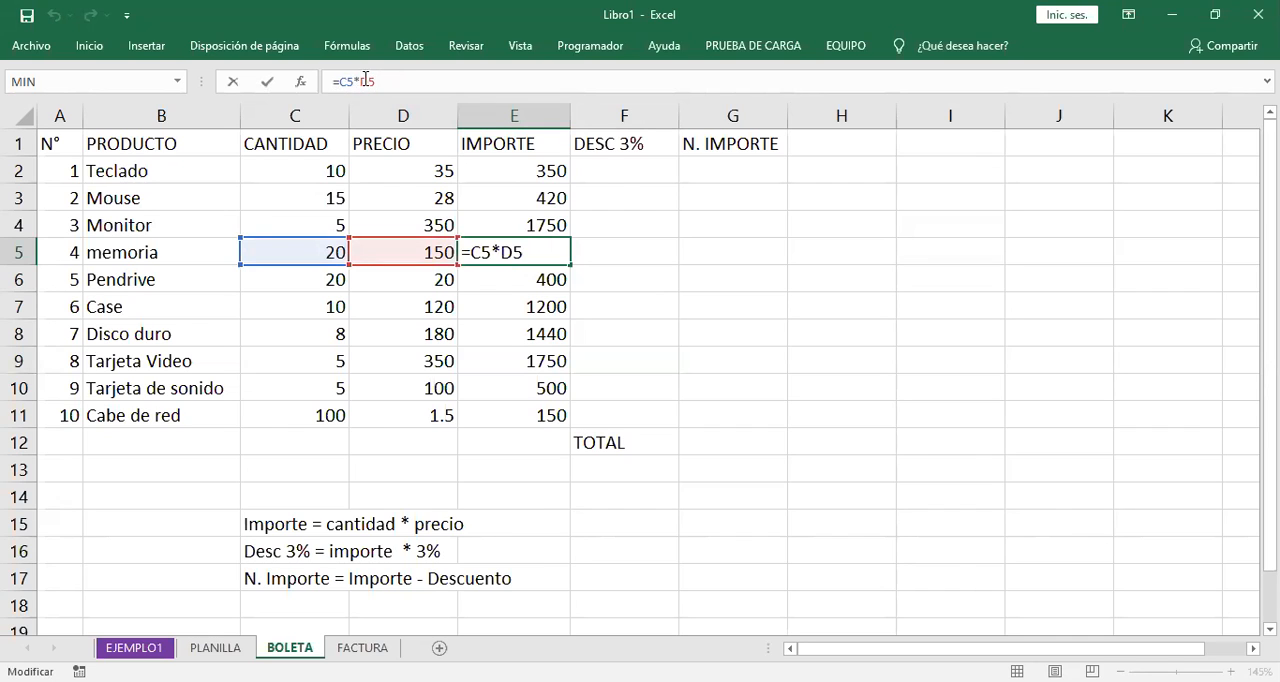
key(Return)
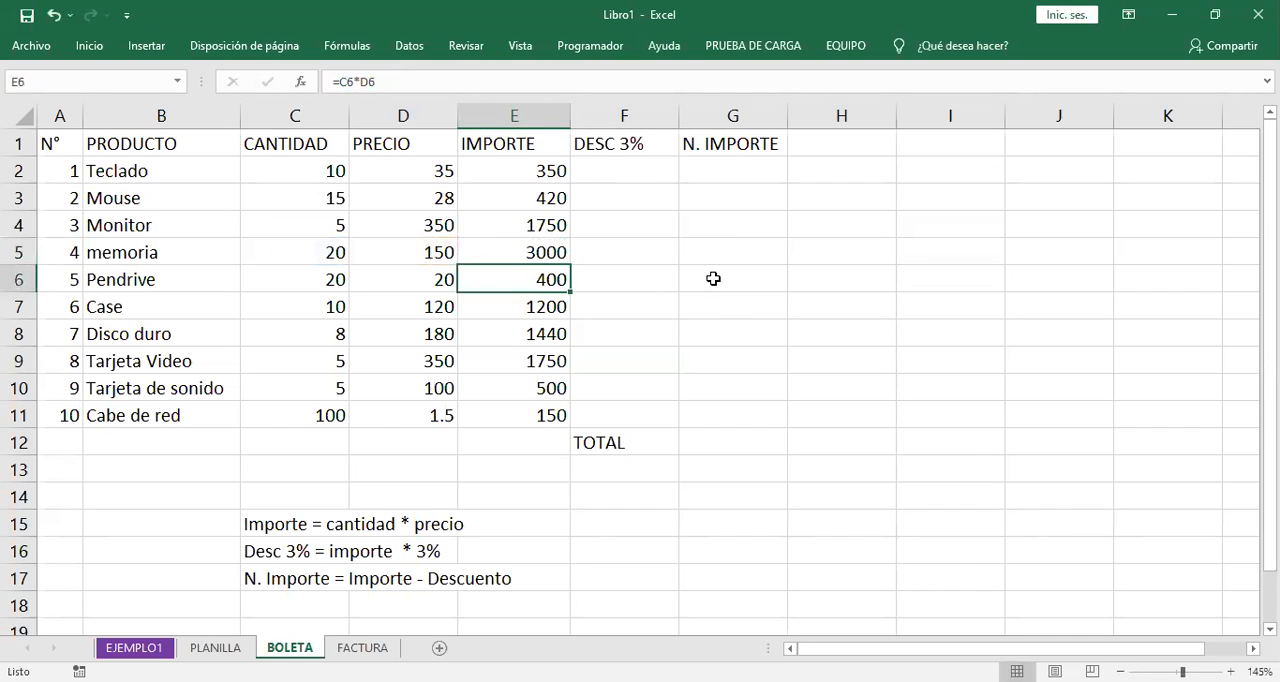
click(550, 255)
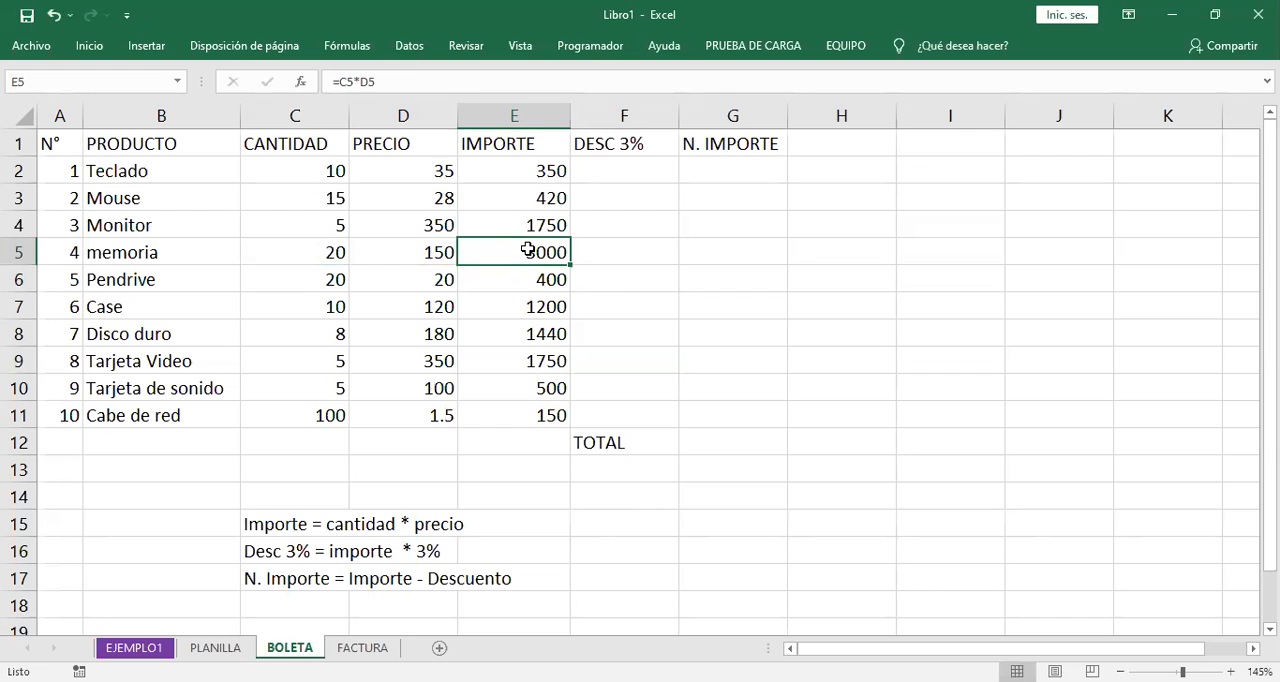
double_click(527, 250)
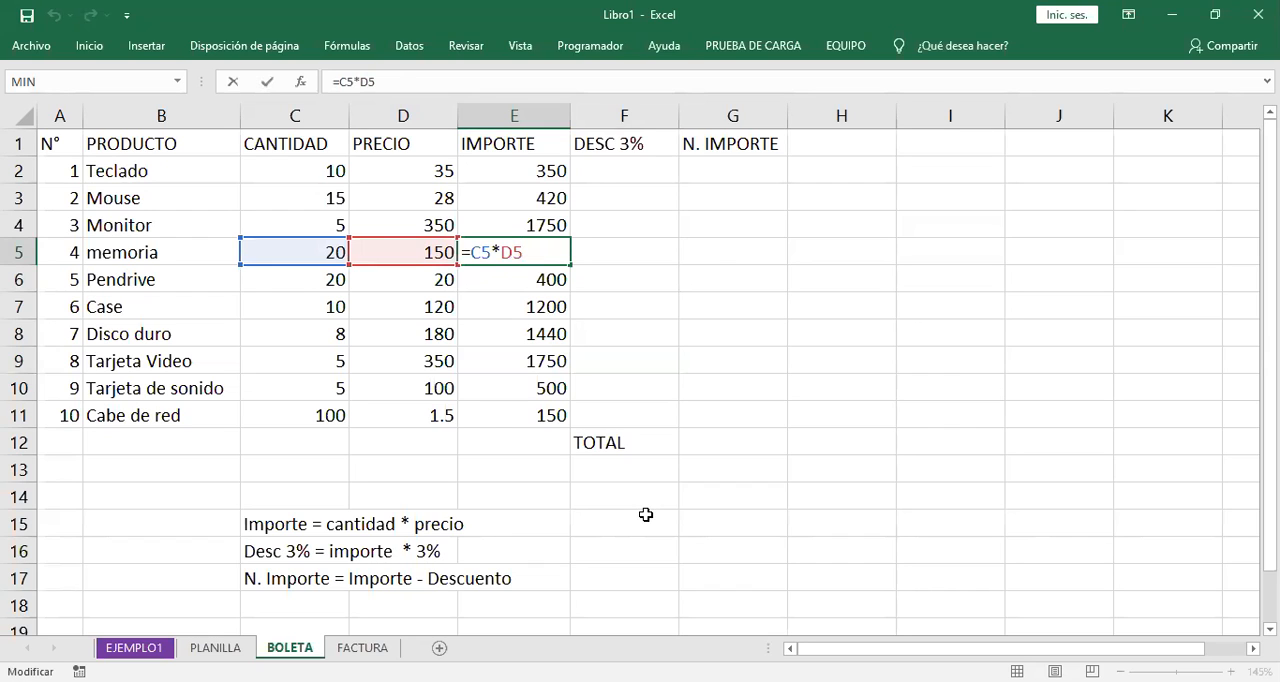
key(Return)
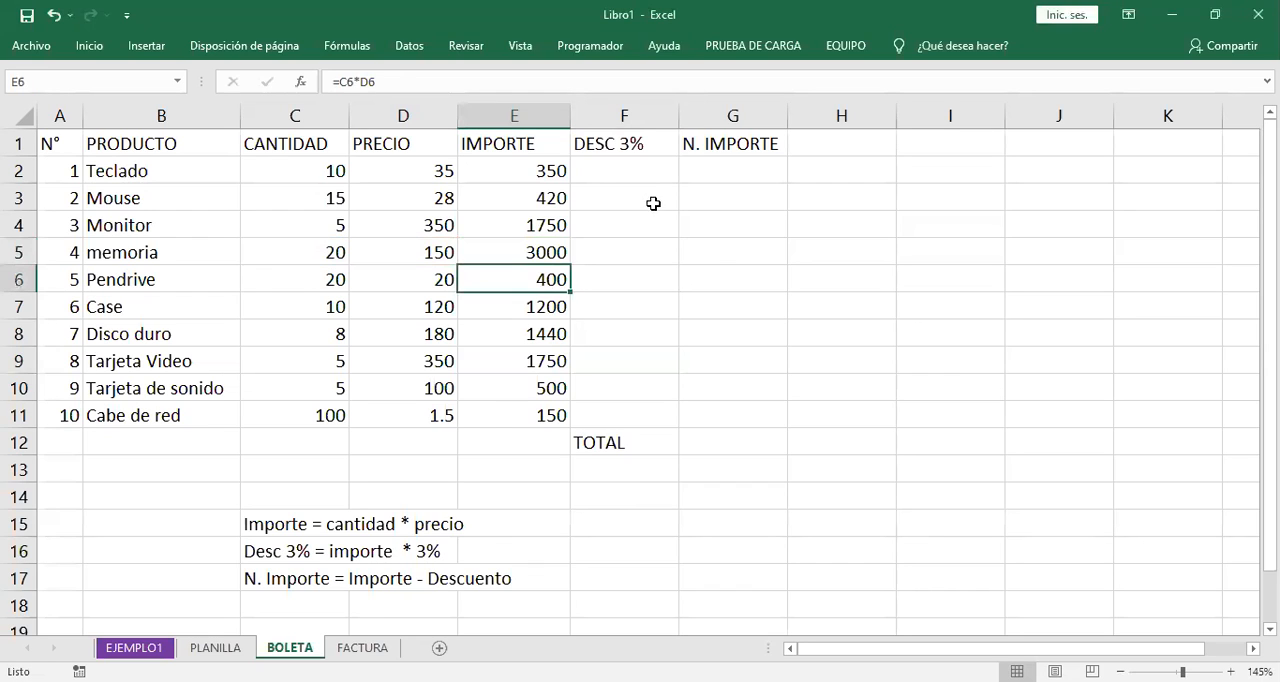
click(543, 253)
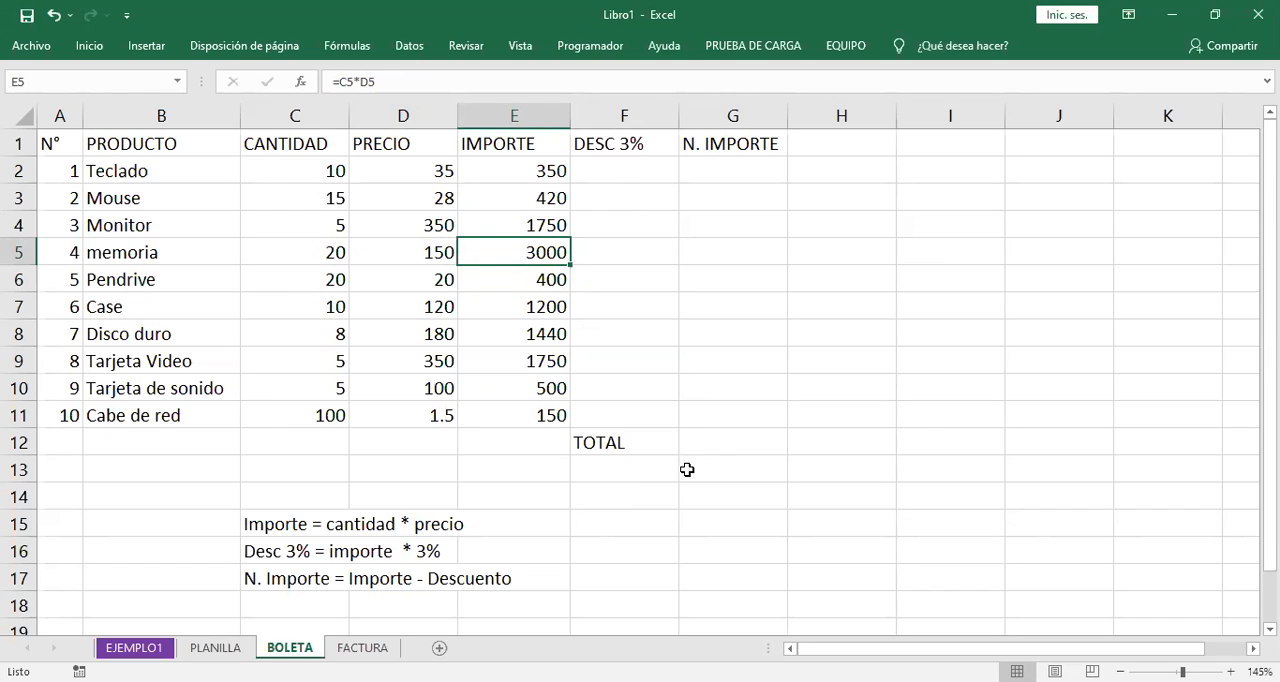
key(F2)
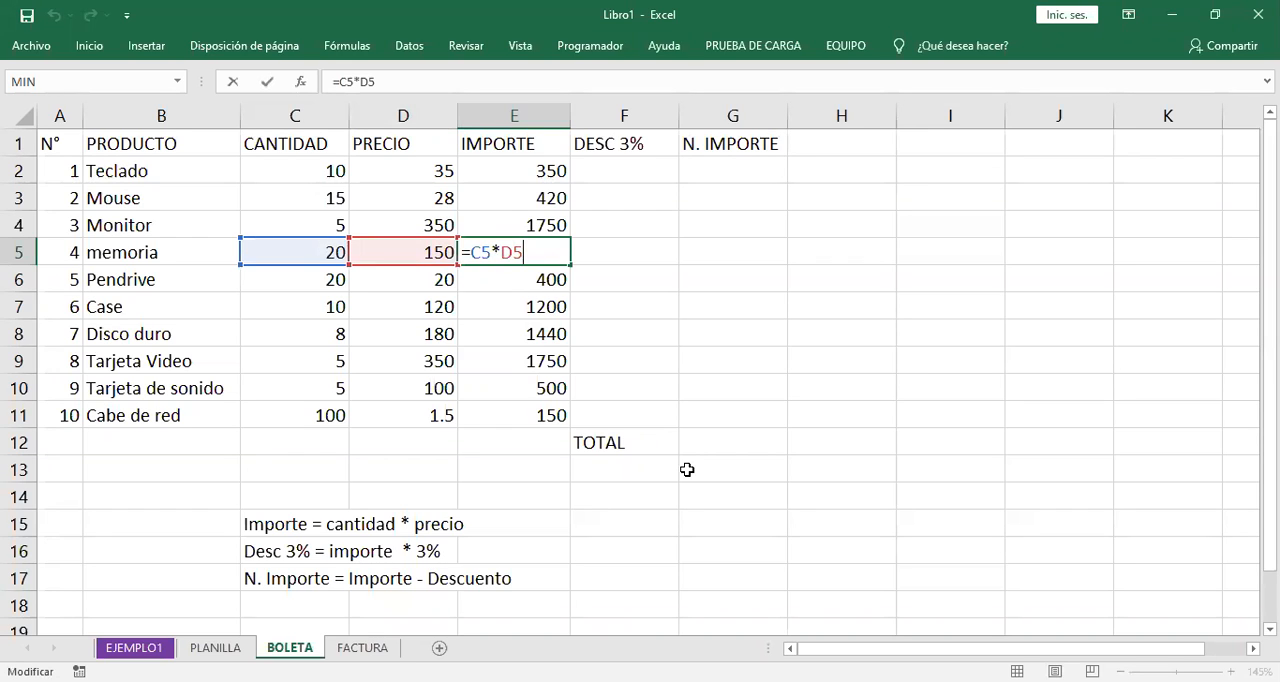
key(Return)
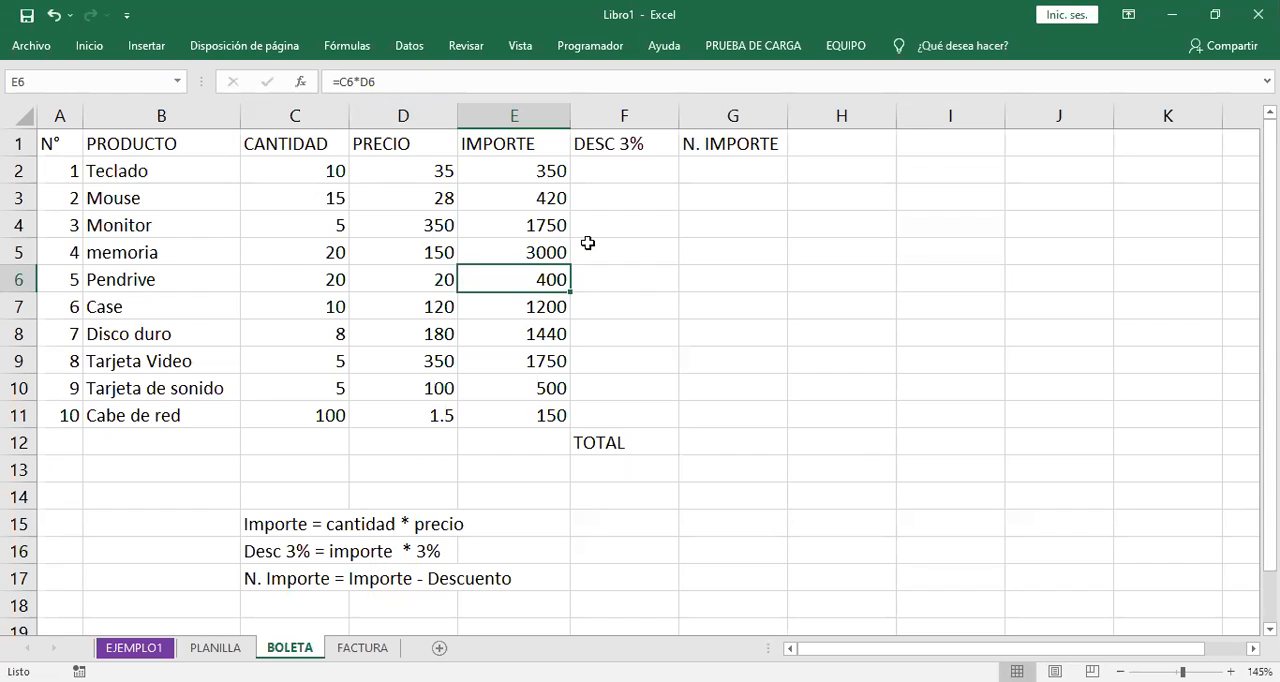
- Check the references in the filled IMPORTE formula for Cabe de red in E11
click(549, 176)
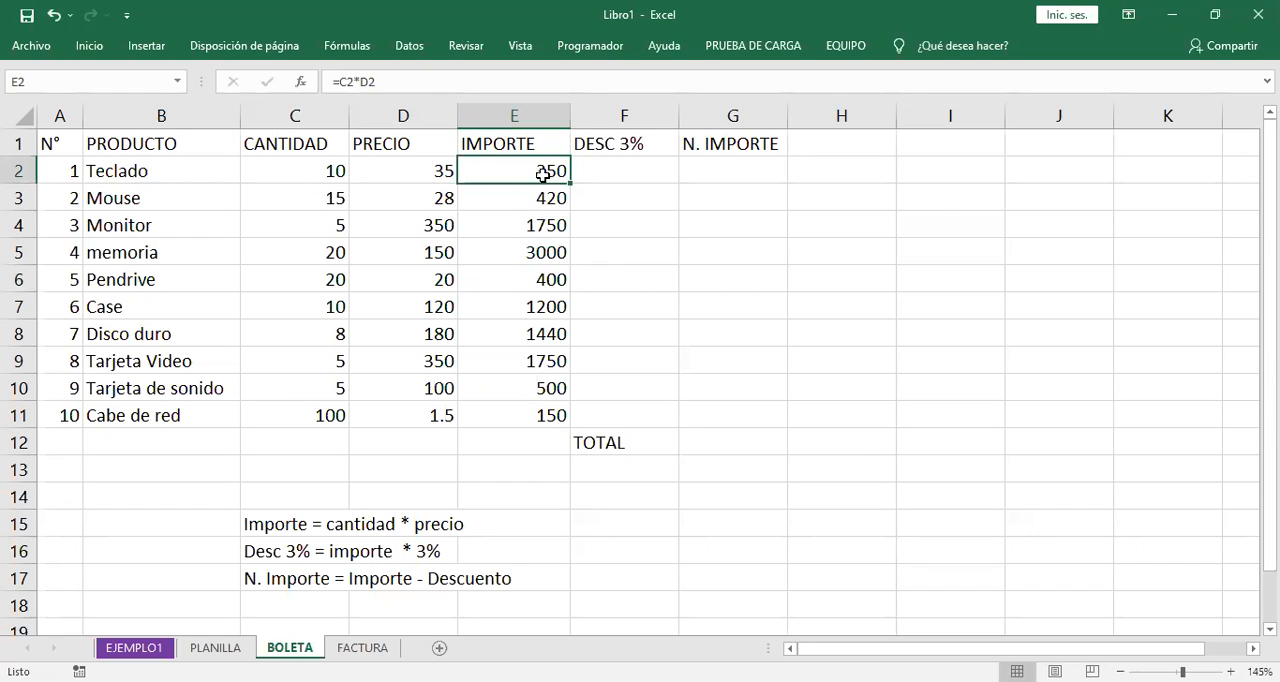
click(550, 418)
key(F2)
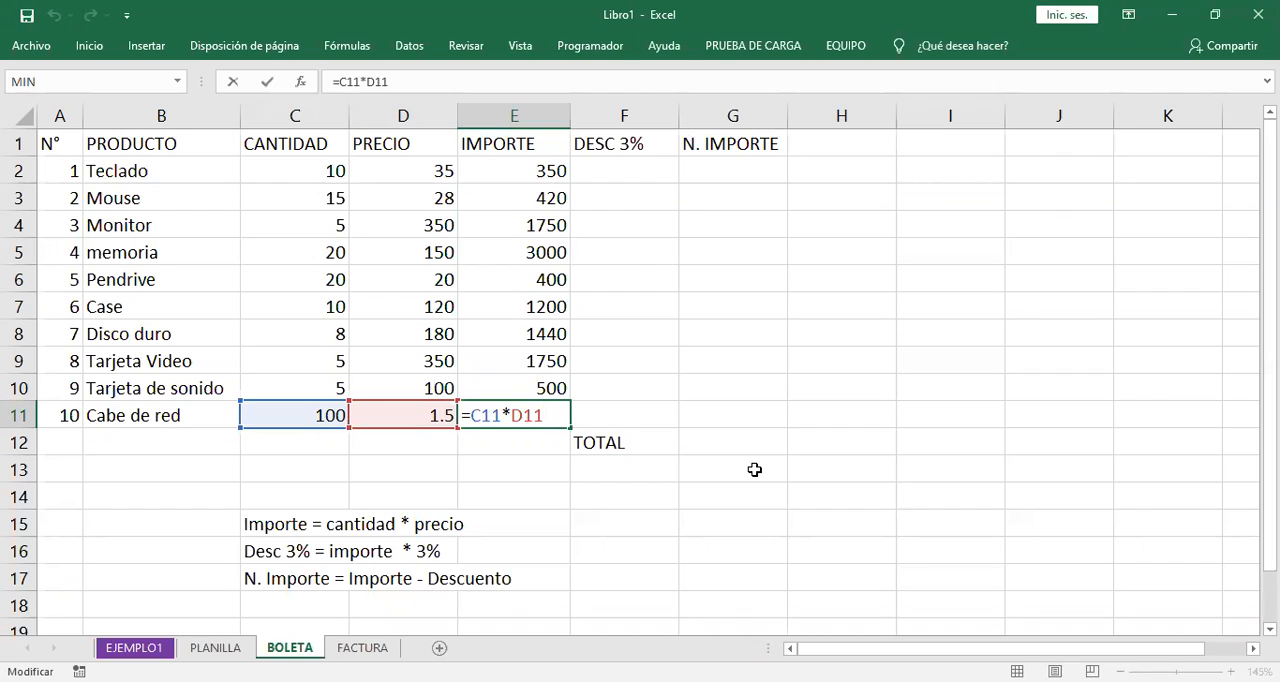
key(Return)
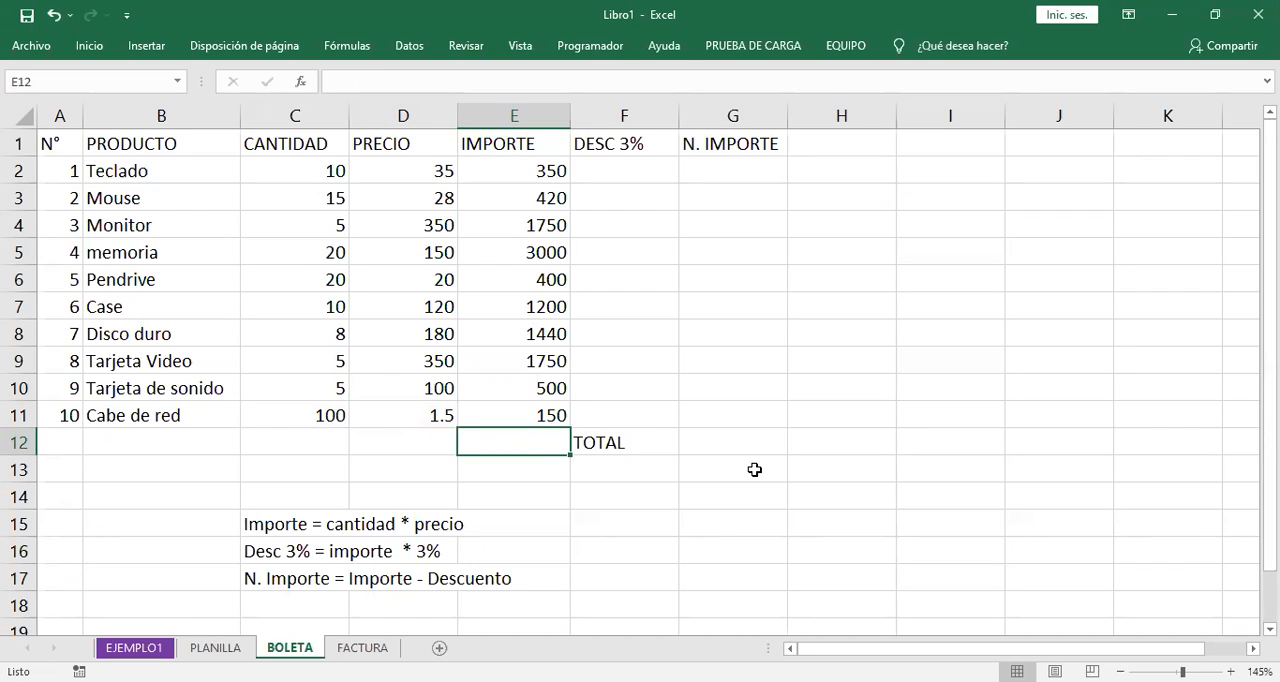
click(617, 177)
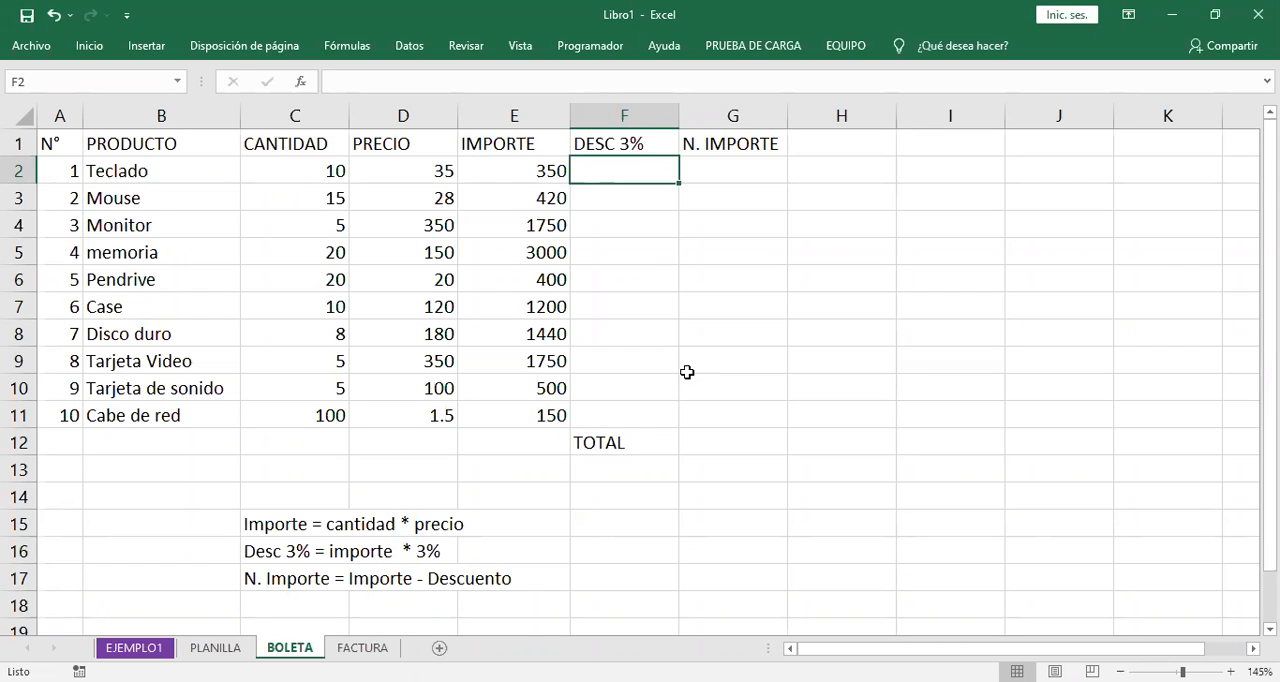
key(alt+Tab)
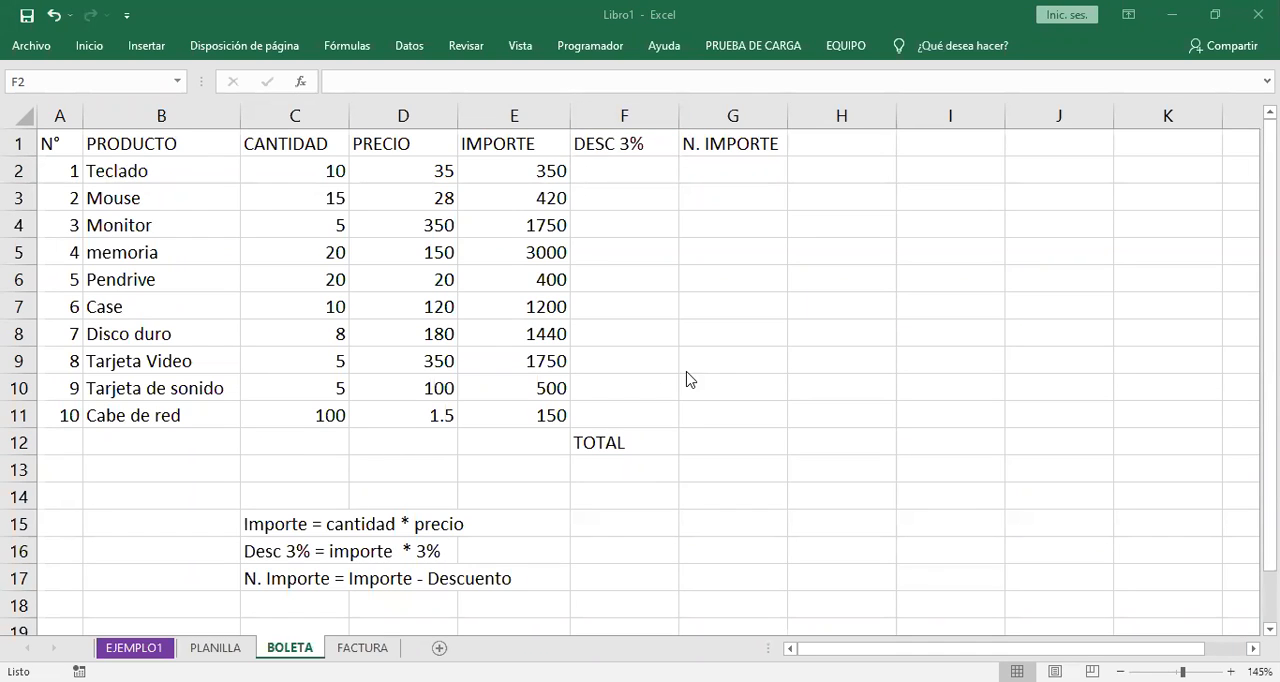
- Examine the IMPORTE formula for Teclado in E2 and its references to the CANTIDAD and PRECIO cells
click(525, 171)
double_click(526, 171)
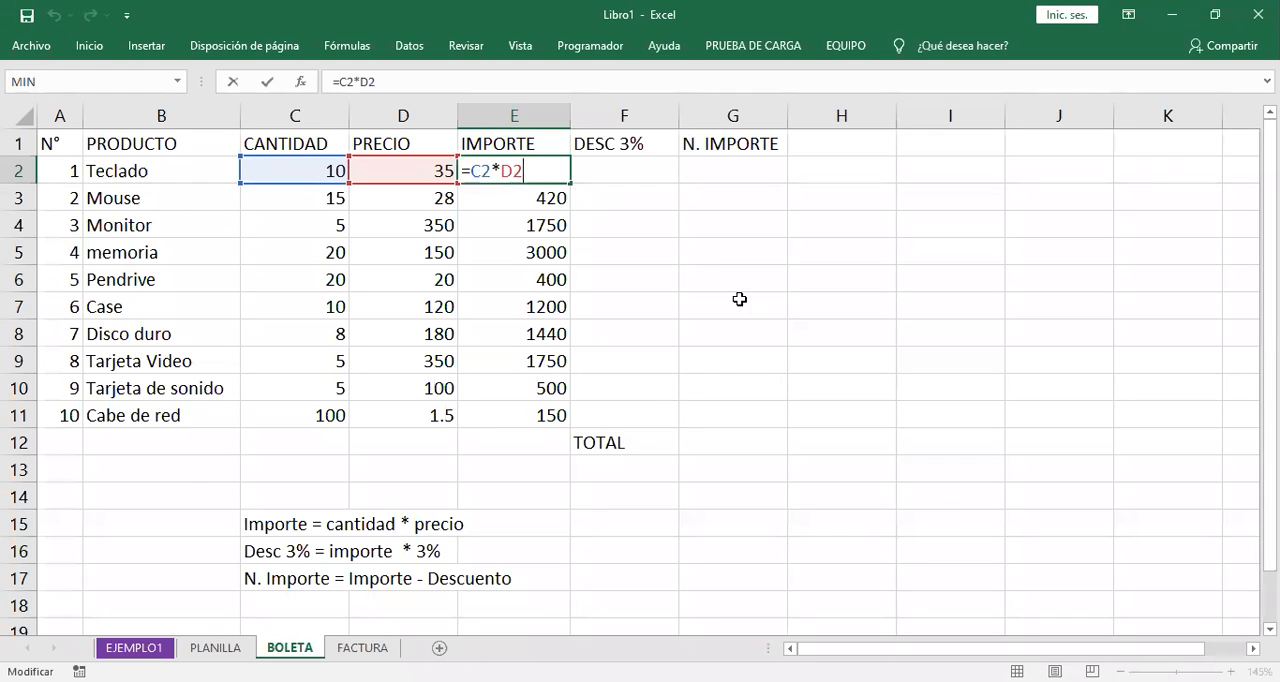
double_click(485, 169)
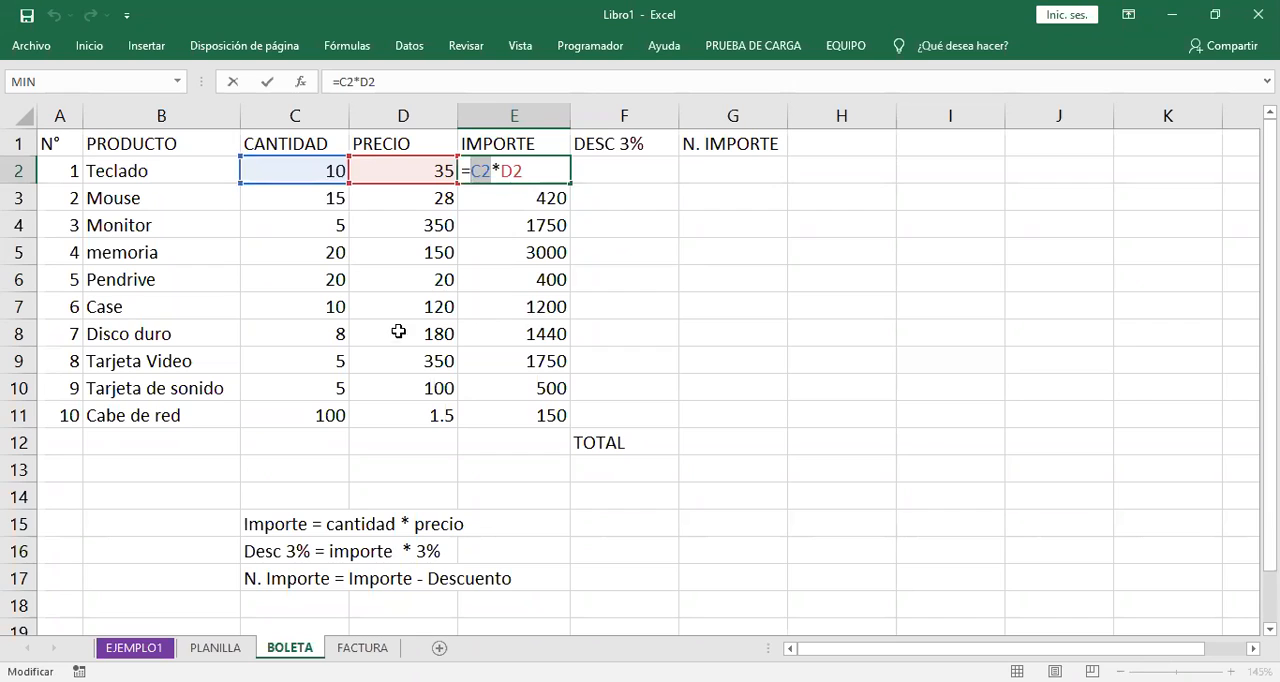
click(530, 170)
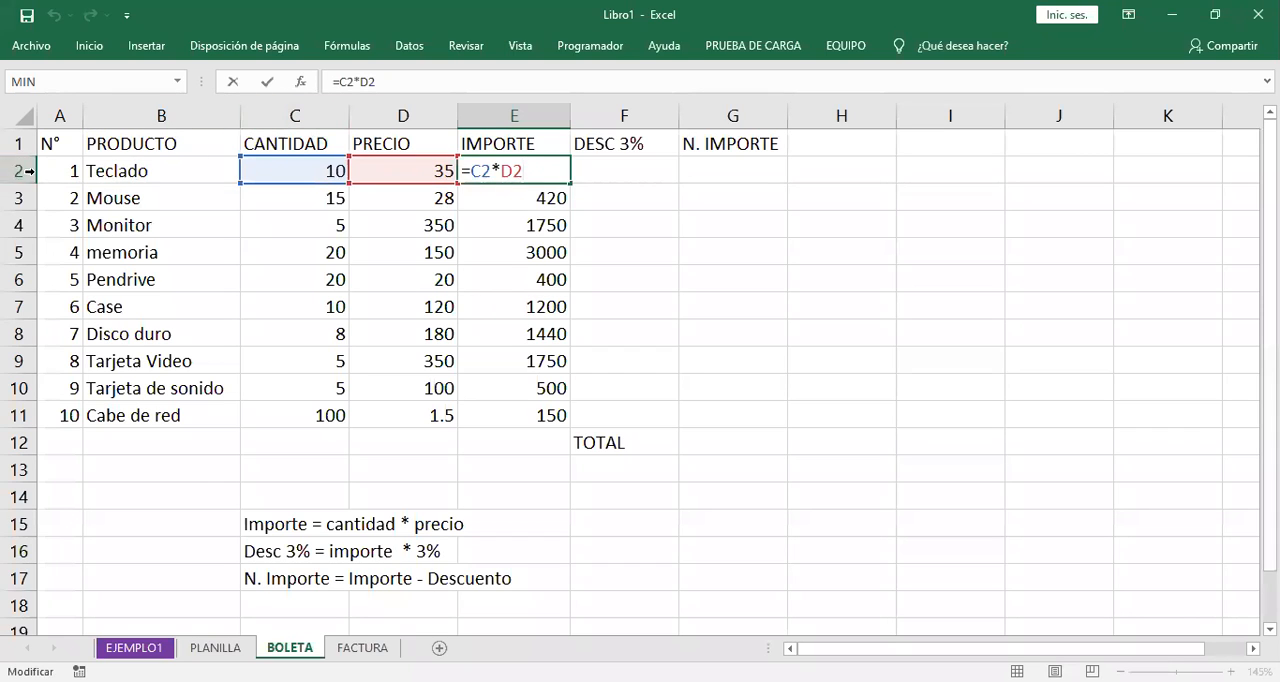
double_click(485, 173)
click(523, 170)
double_click(528, 170)
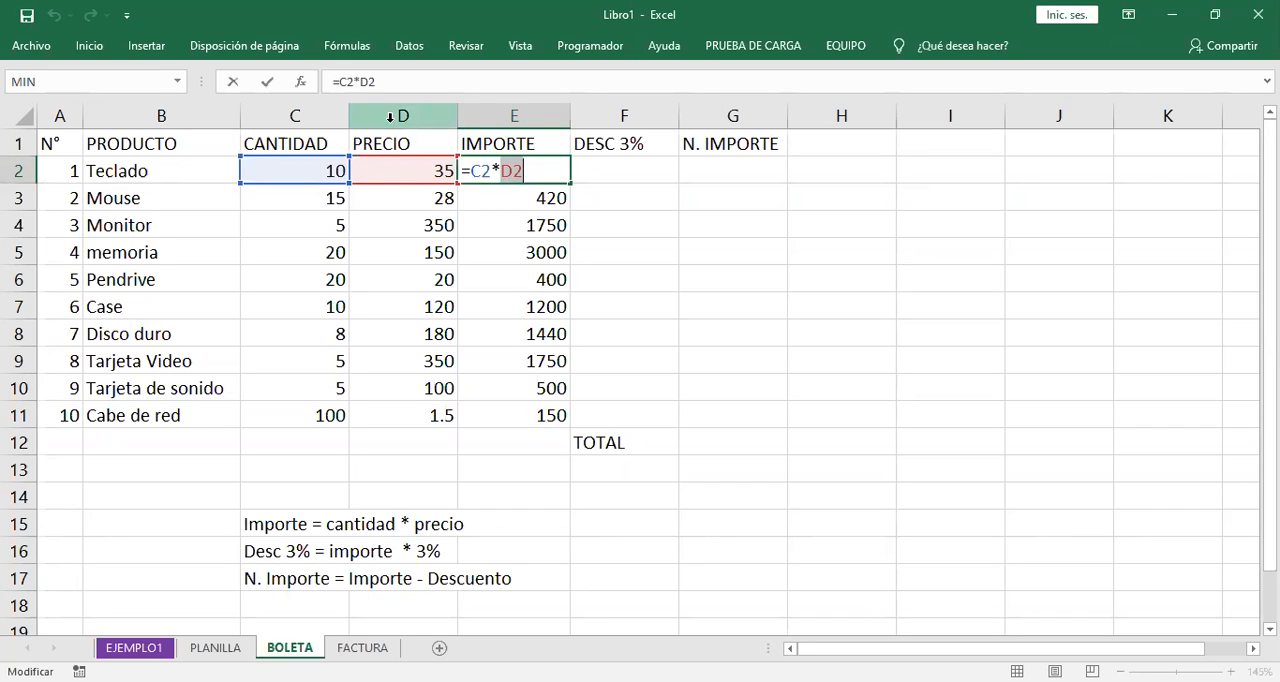
click(540, 178)
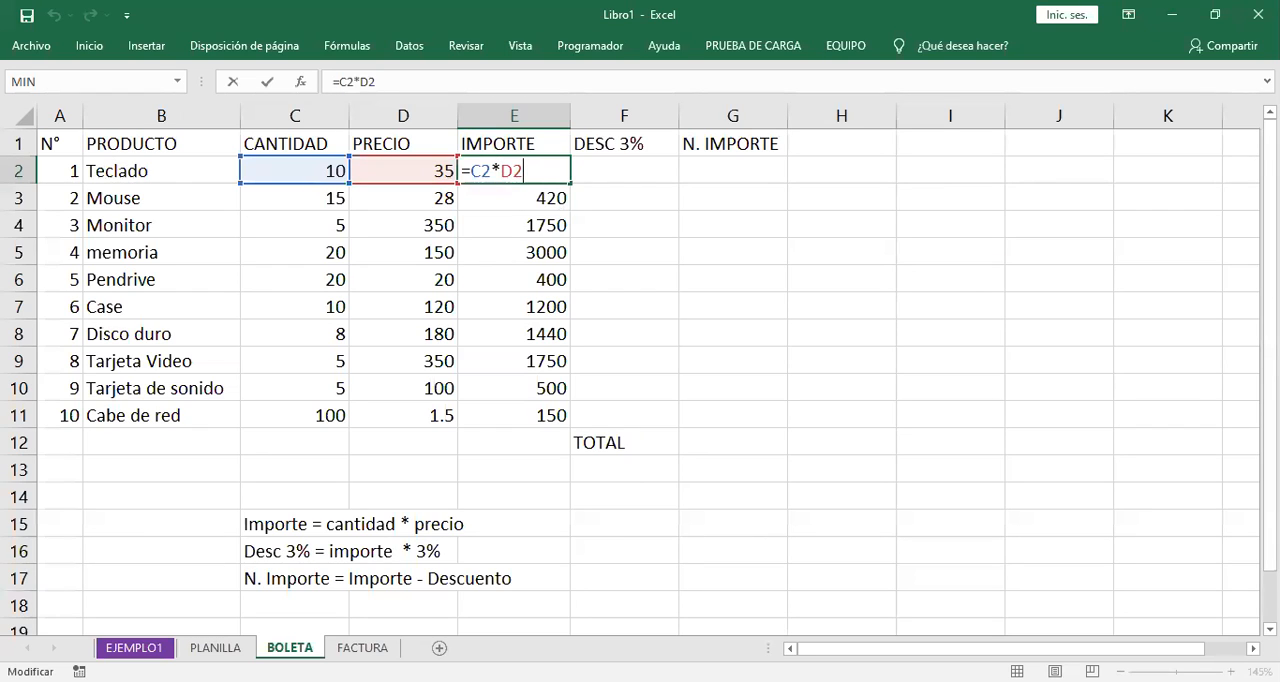
key(Return)
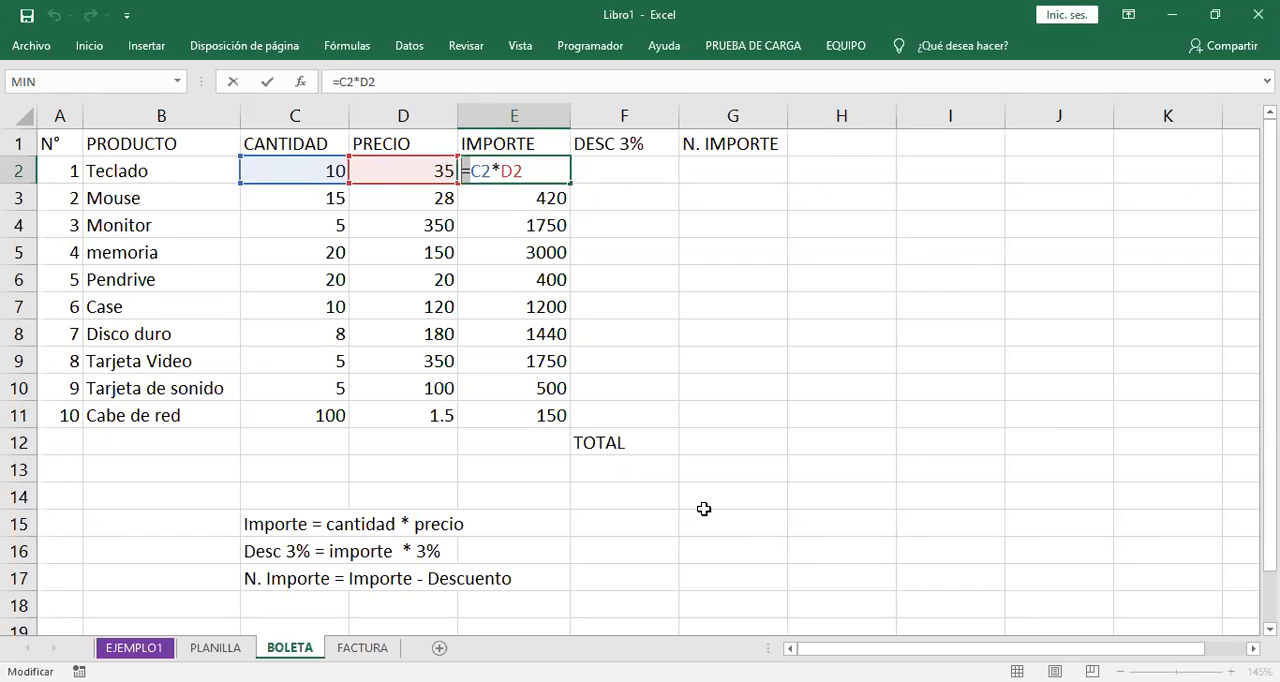
key(ctrl+Return)
- Clear the IMPORTE formulas in E2:E11 and enter C2*D2 without an equals sign in E2
drag(543, 171, 530, 415)
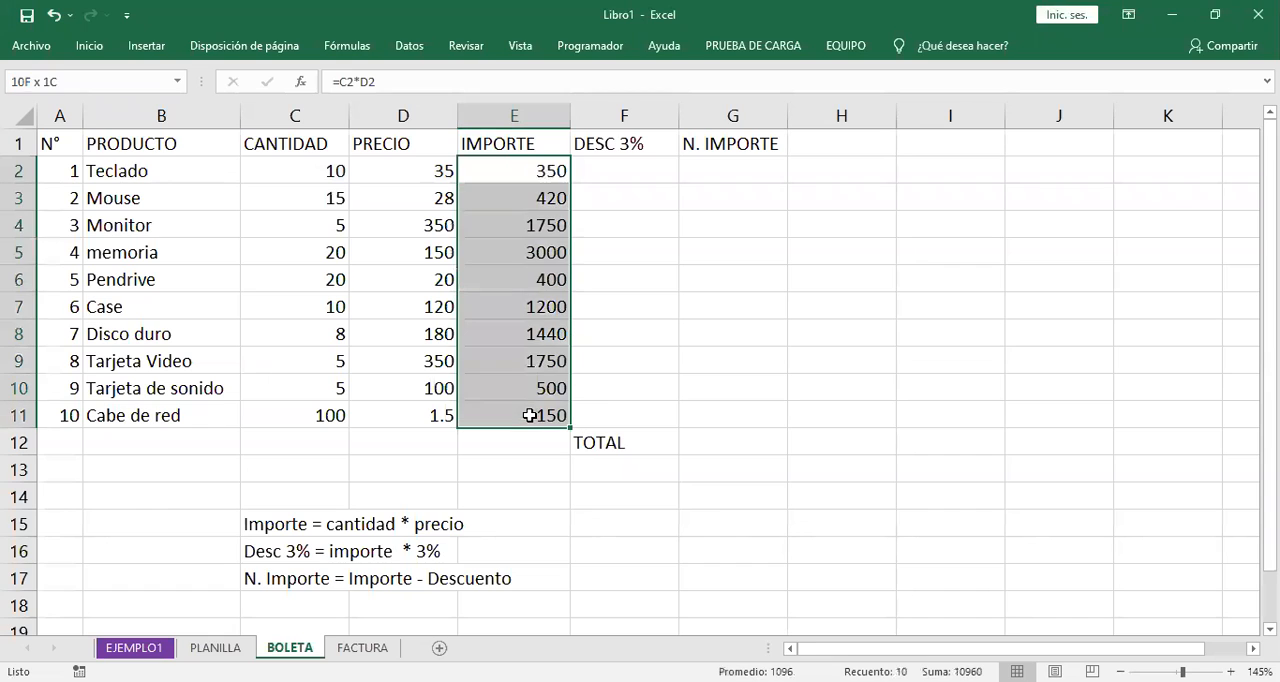
key(Delete)
click(508, 177)
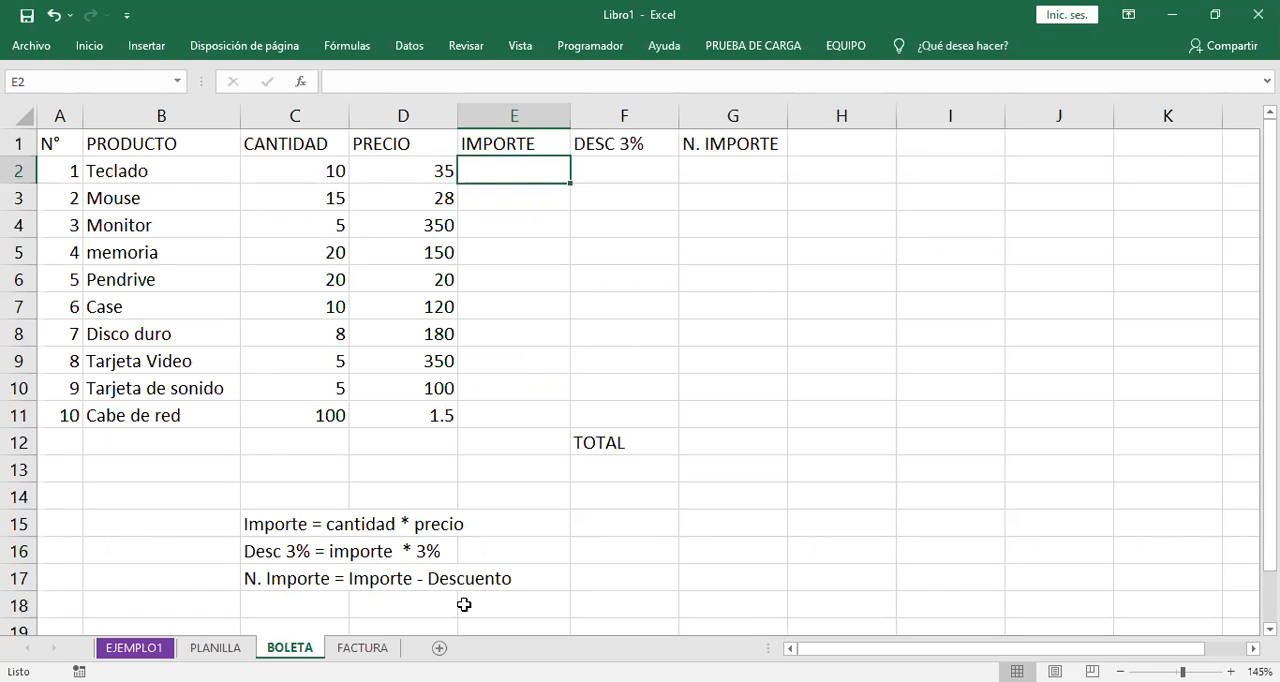
text(C2*)
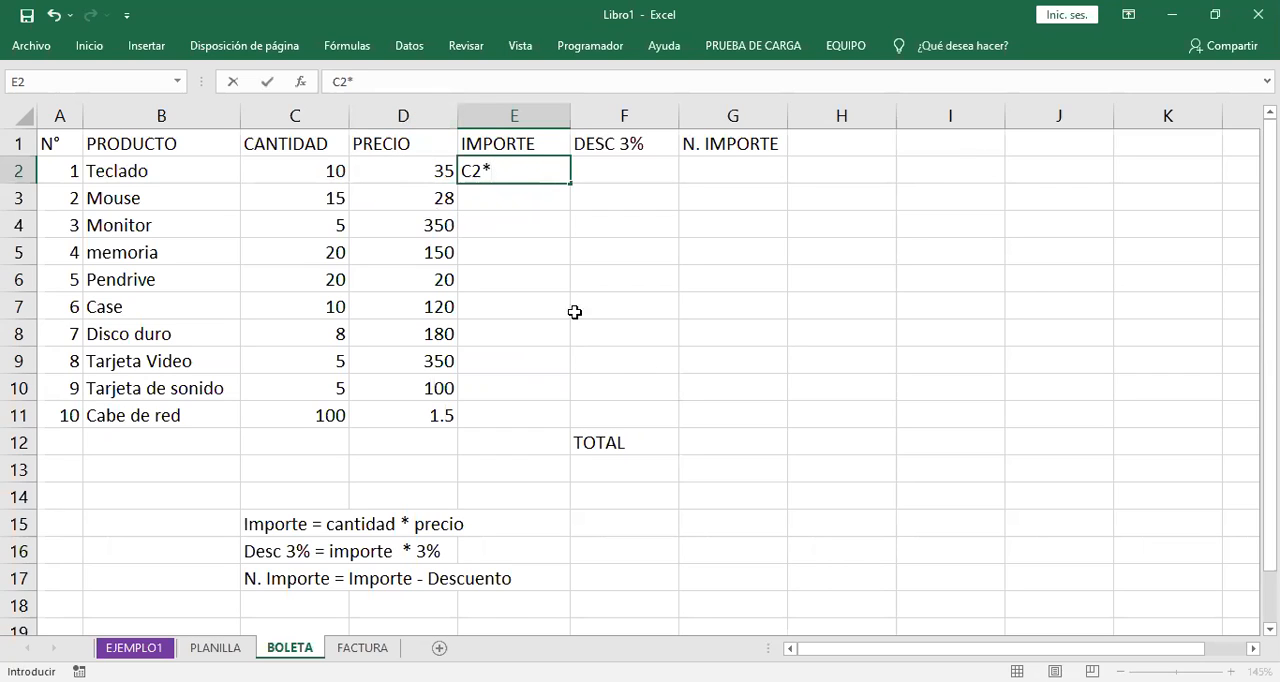
text(D2)
key(Return)
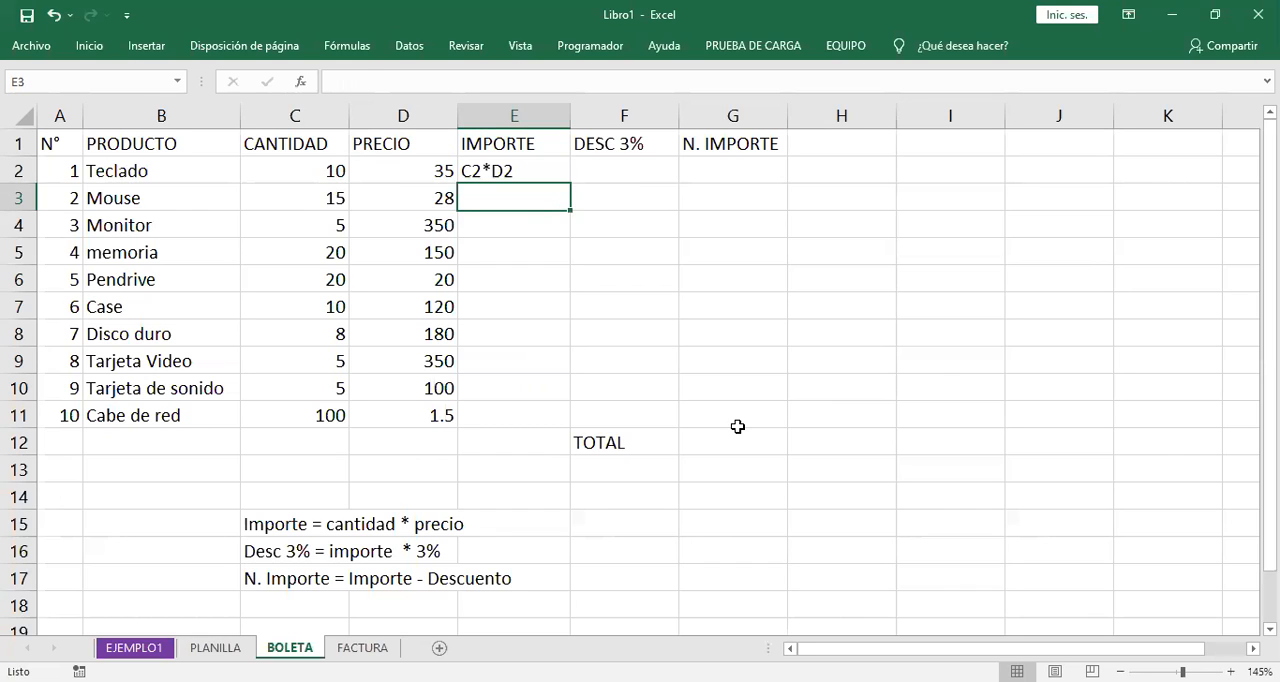
- Add the missing equals sign at the start of E2 so the entry reads =C2*D2
key(Up)
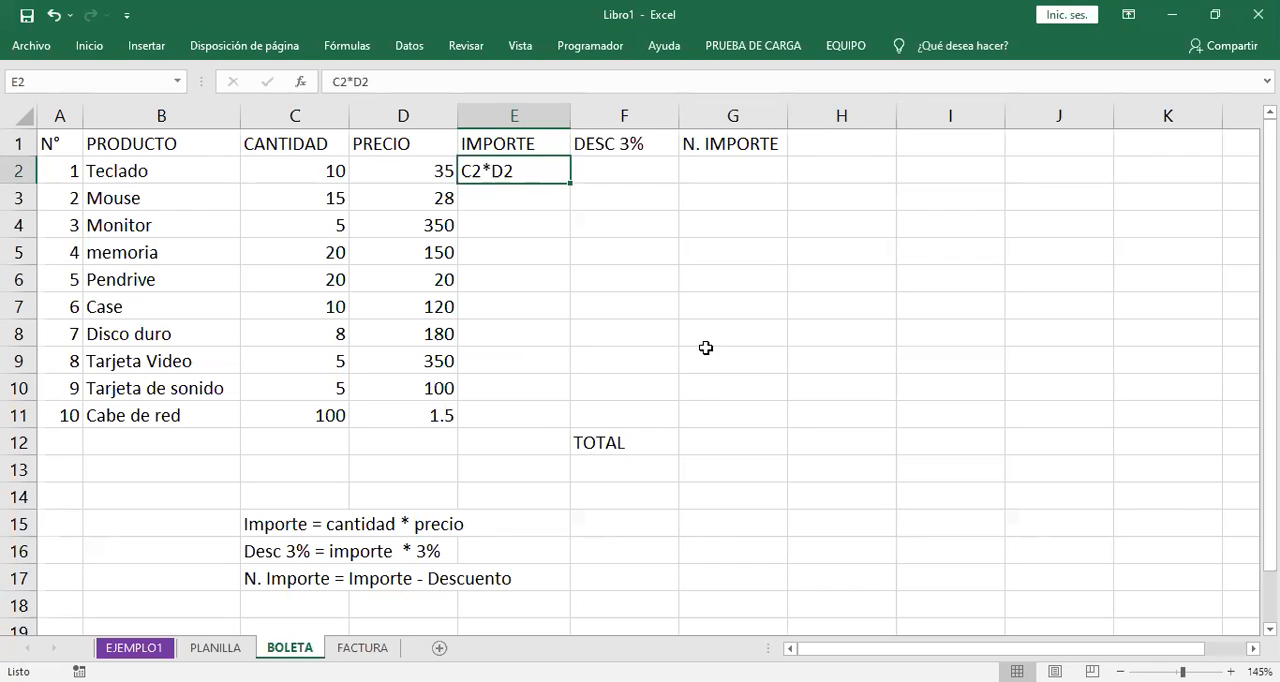
double_click(468, 171)
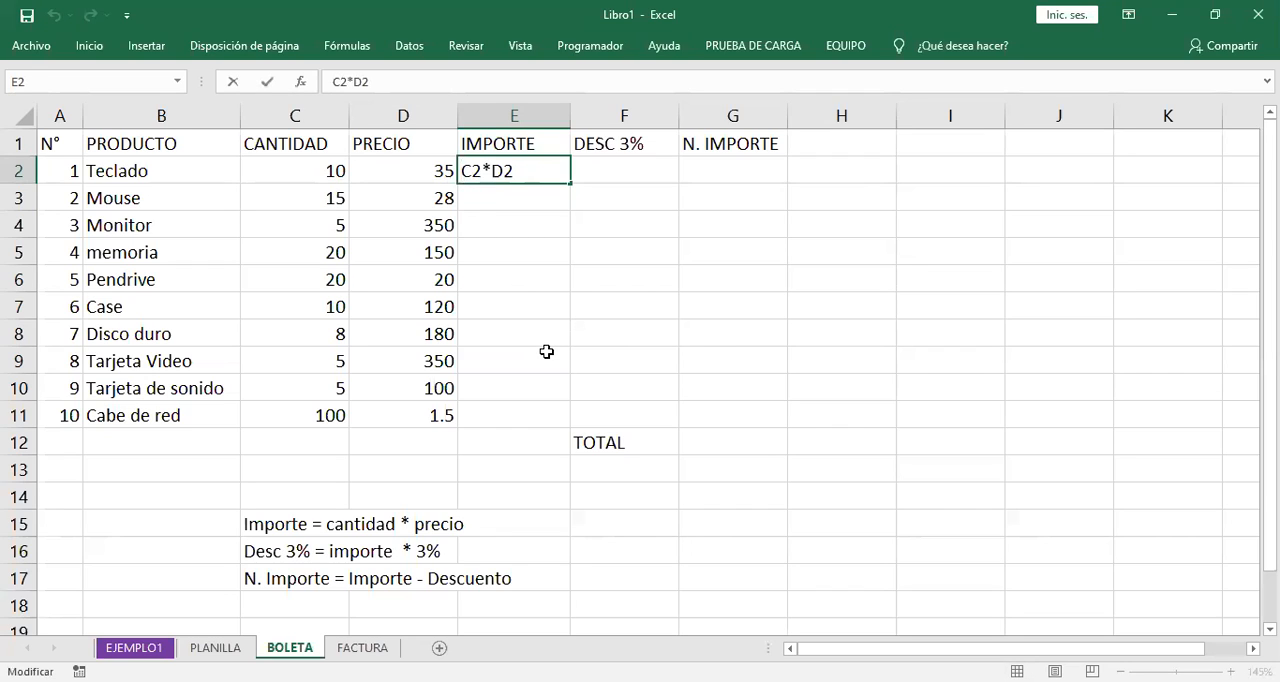
text(=)
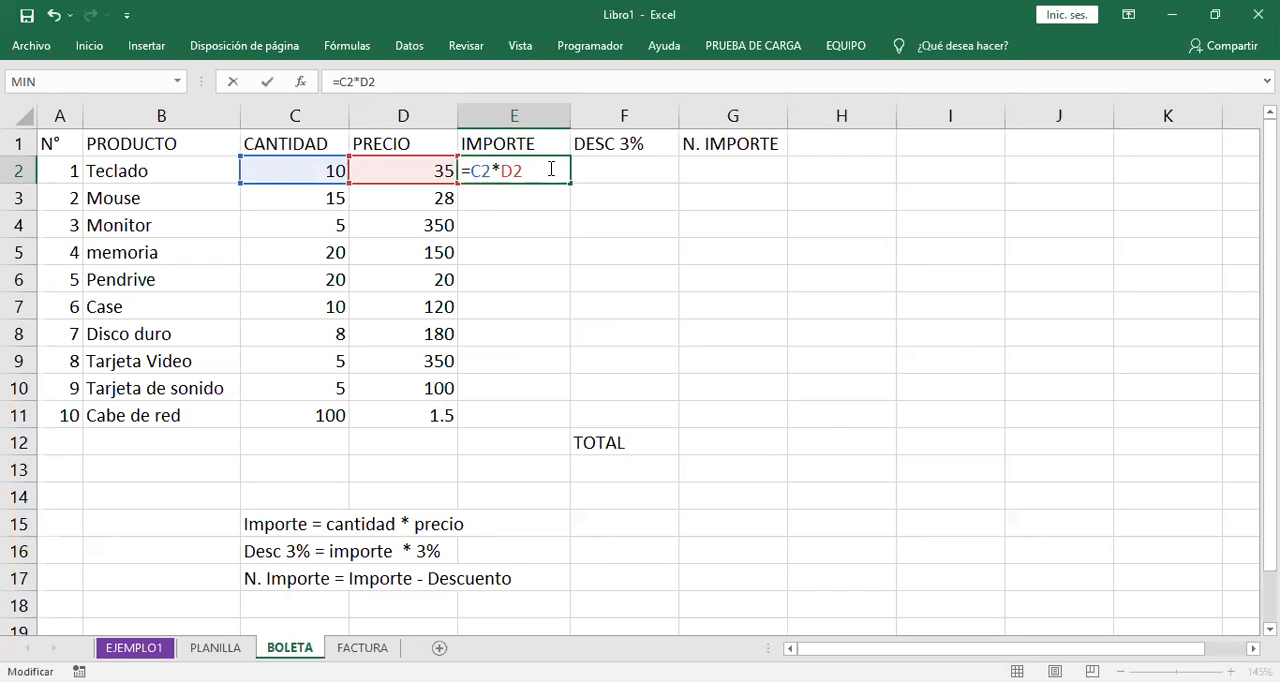
key(End)
key(Return)
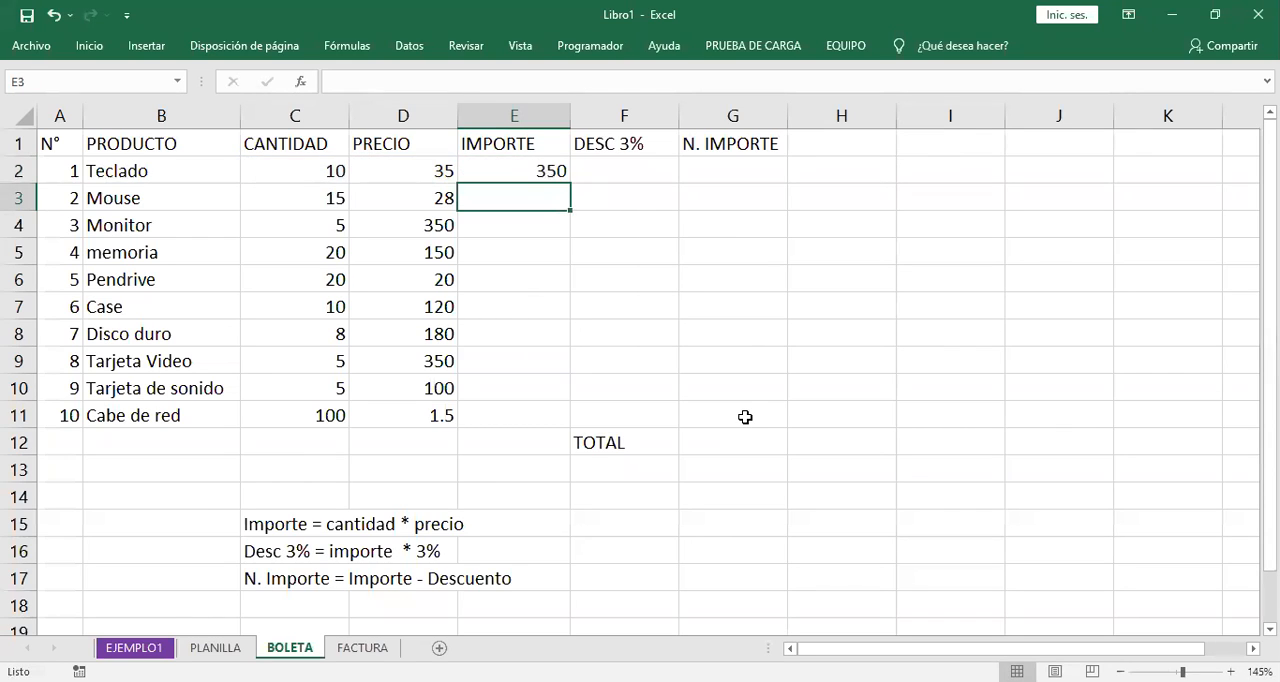
- Review the corrected IMPORTE formula within E2 and the cells it refers to
key(Up)
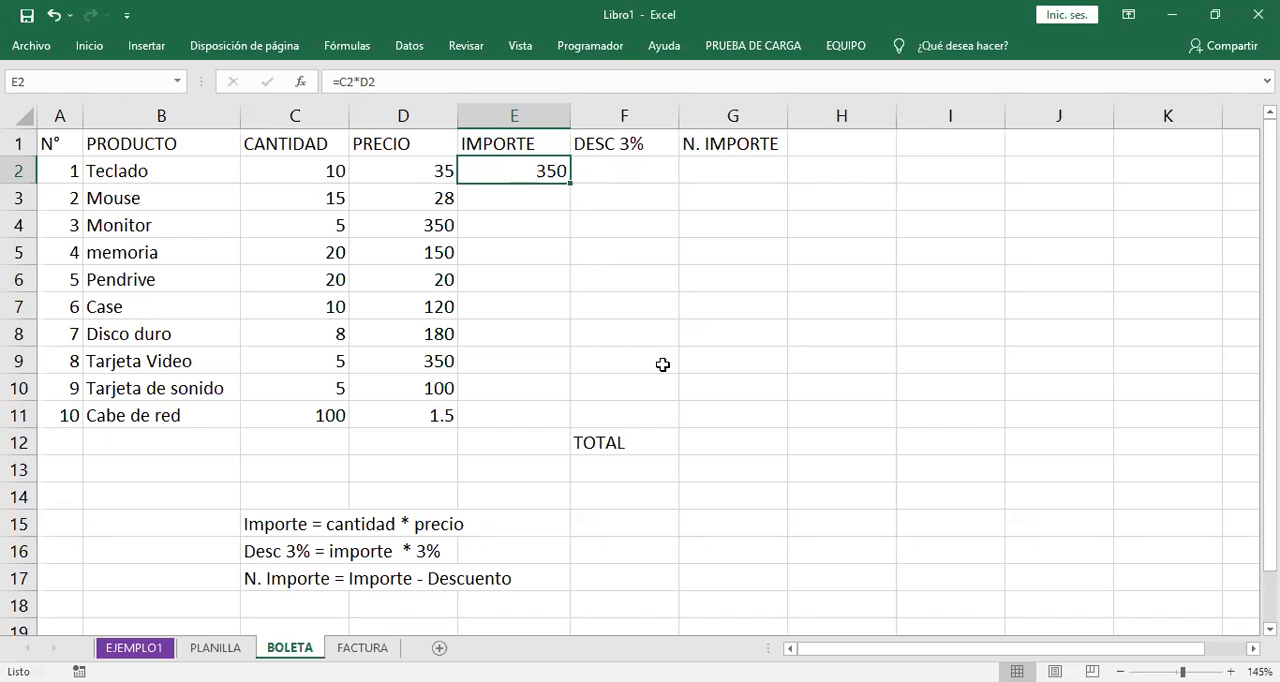
double_click(542, 174)
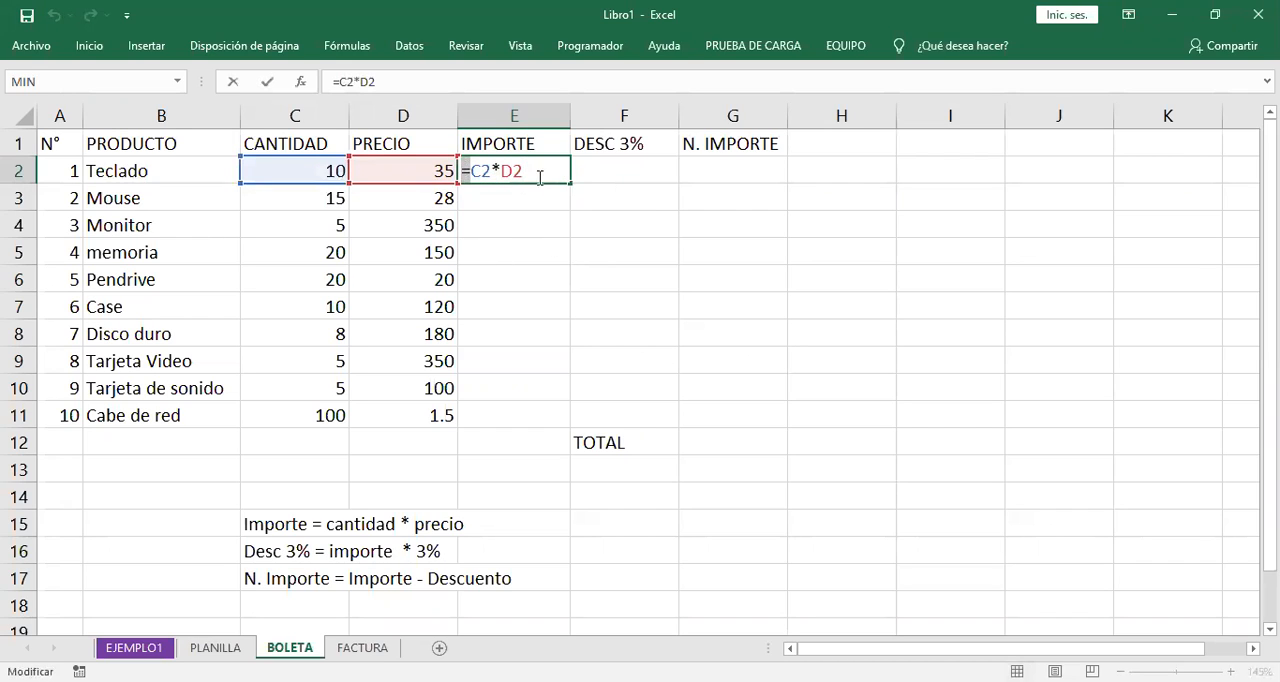
key(Return)
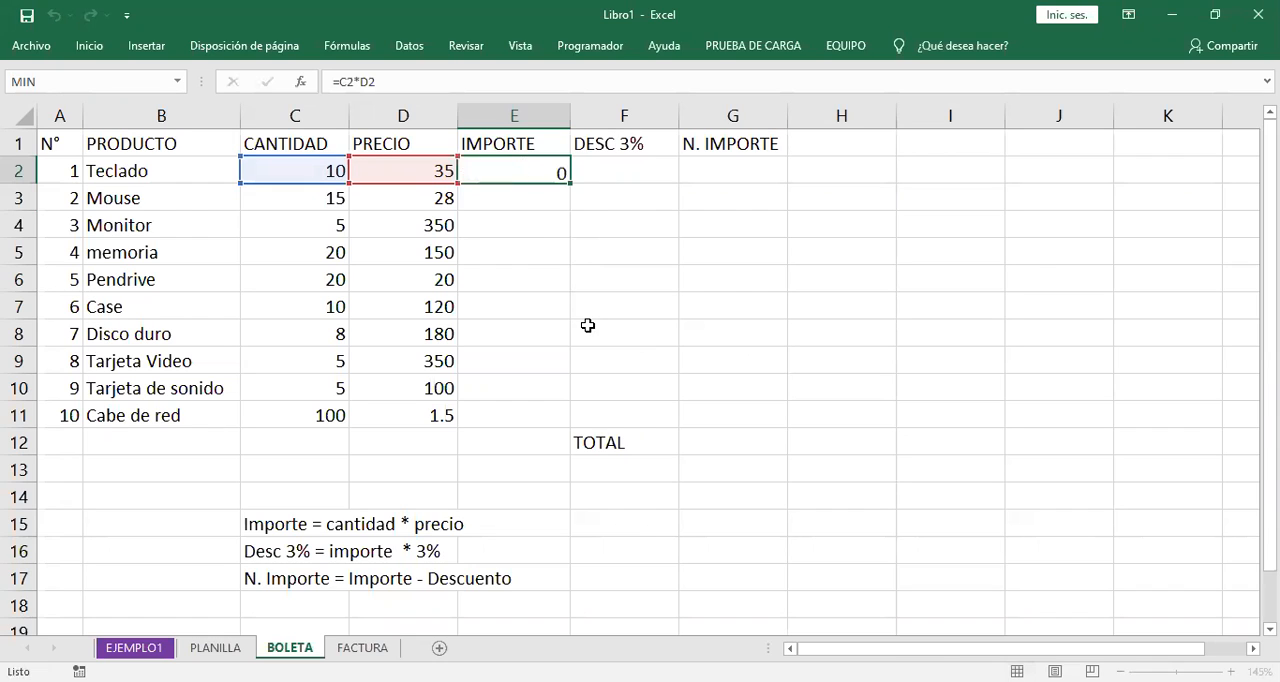
- Fill the IMPORTE formula from E2 down to E11 for all products through Cabe de red
click(531, 170)
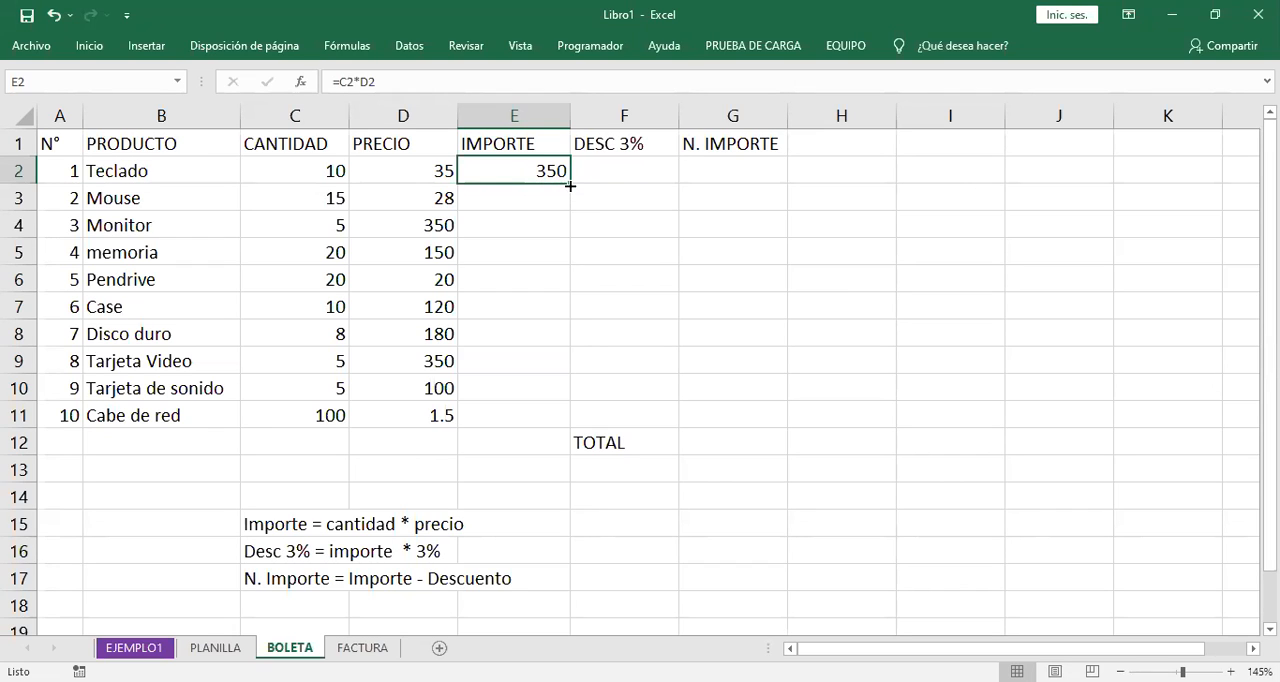
drag(570, 186, 566, 425)
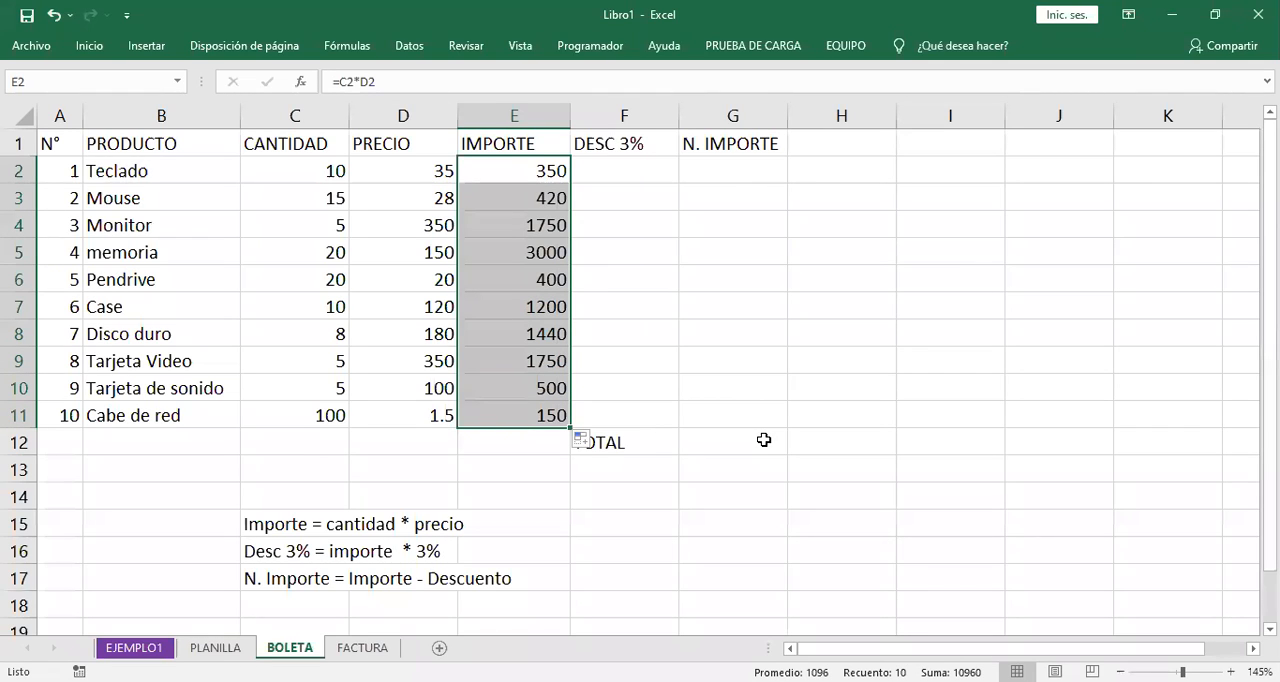
click(558, 416)
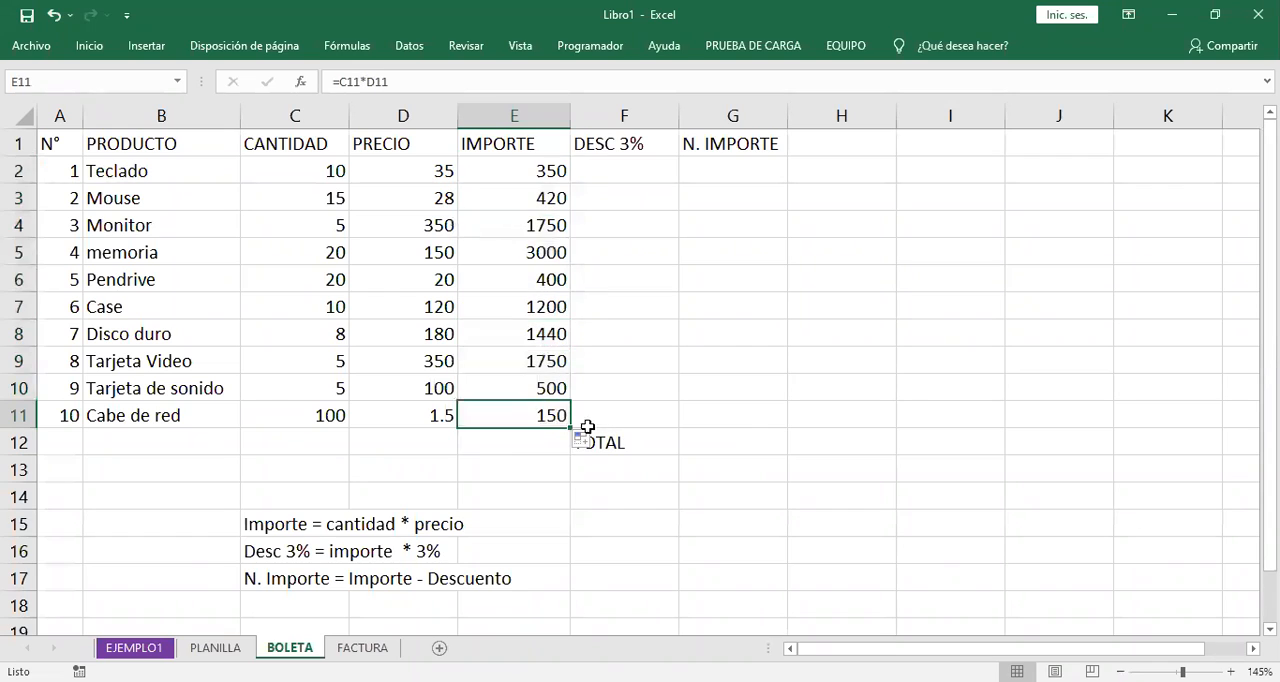
click(555, 175)
drag(570, 184, 569, 422)
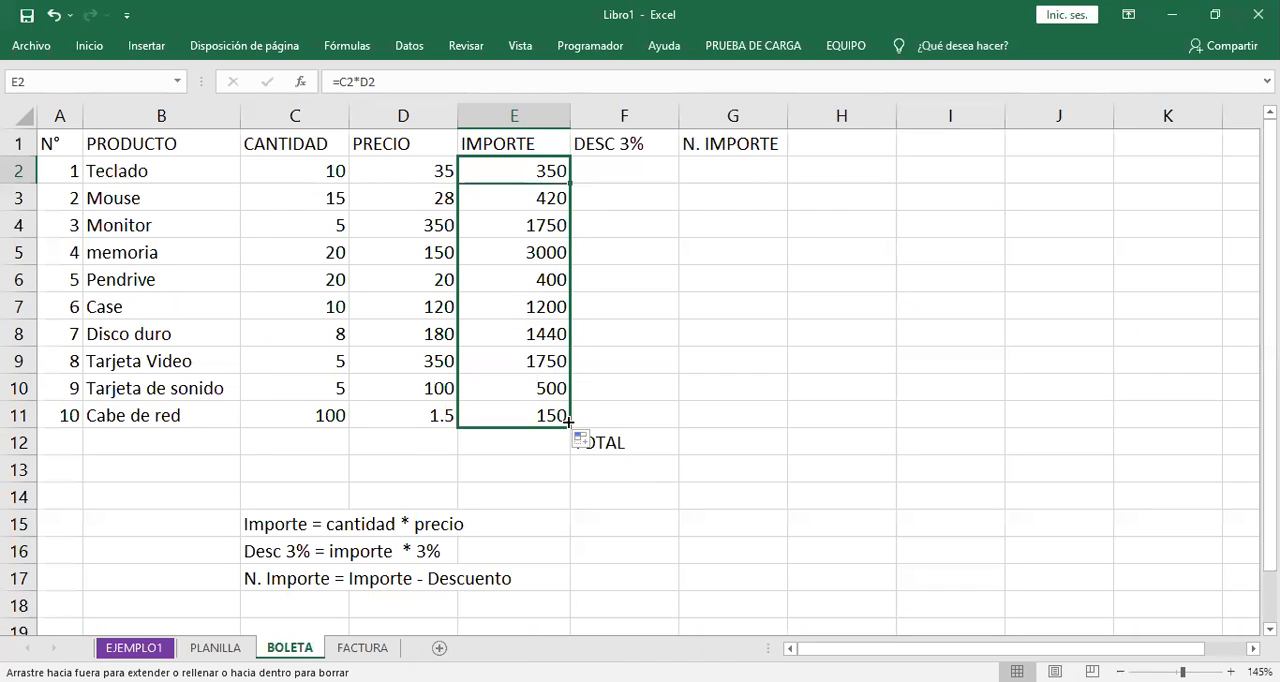
drag(569, 422, 539, 208)
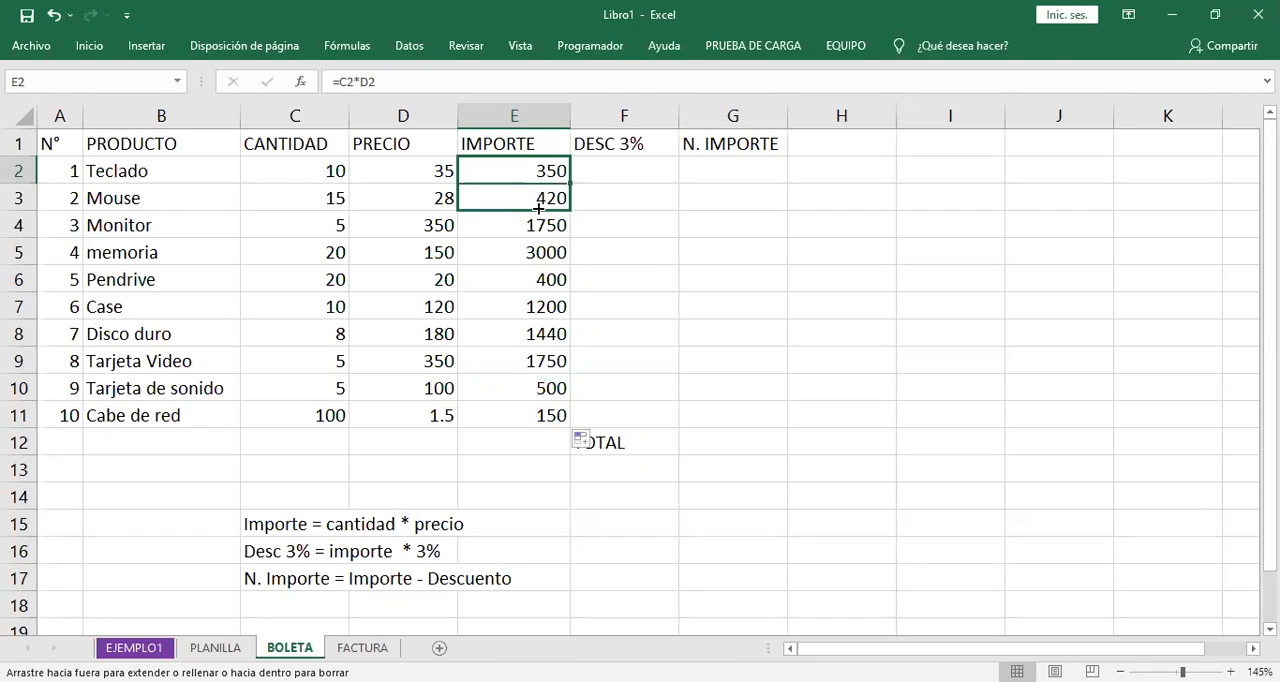
drag(539, 208, 562, 417)
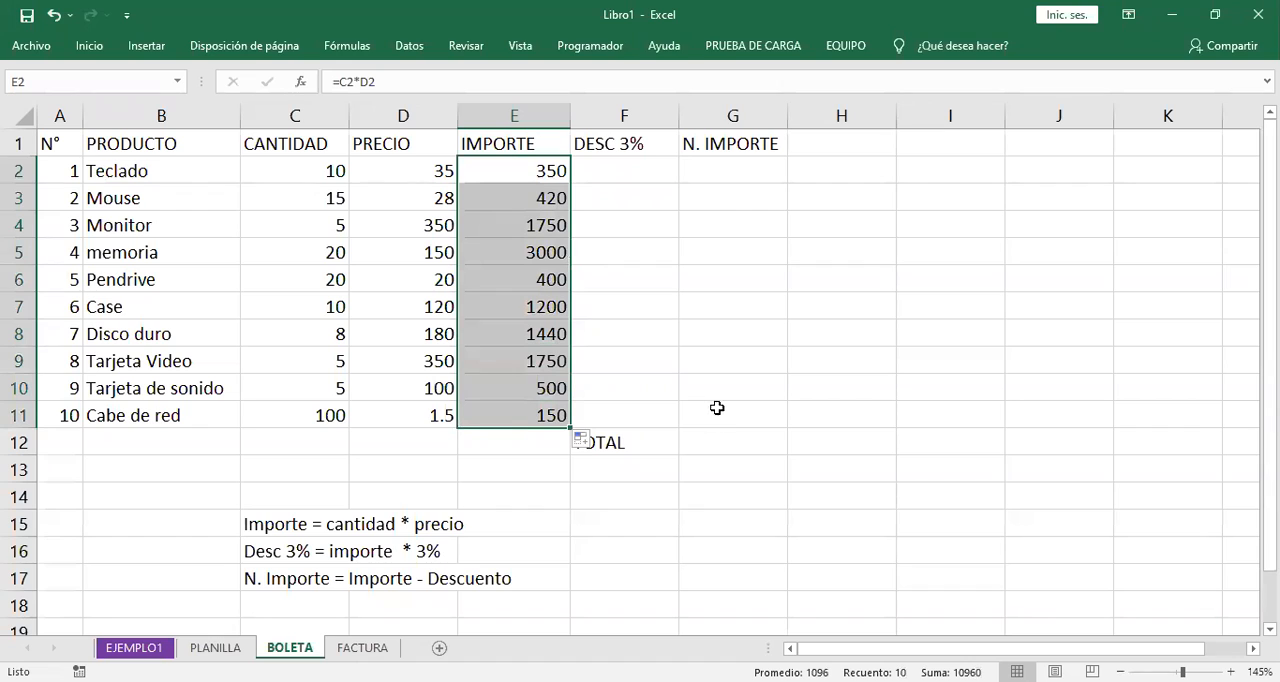
- Check that the filled IMPORTE formula for Cabe de red in E11 refers to the cells of its own row
click(562, 418)
click(560, 417)
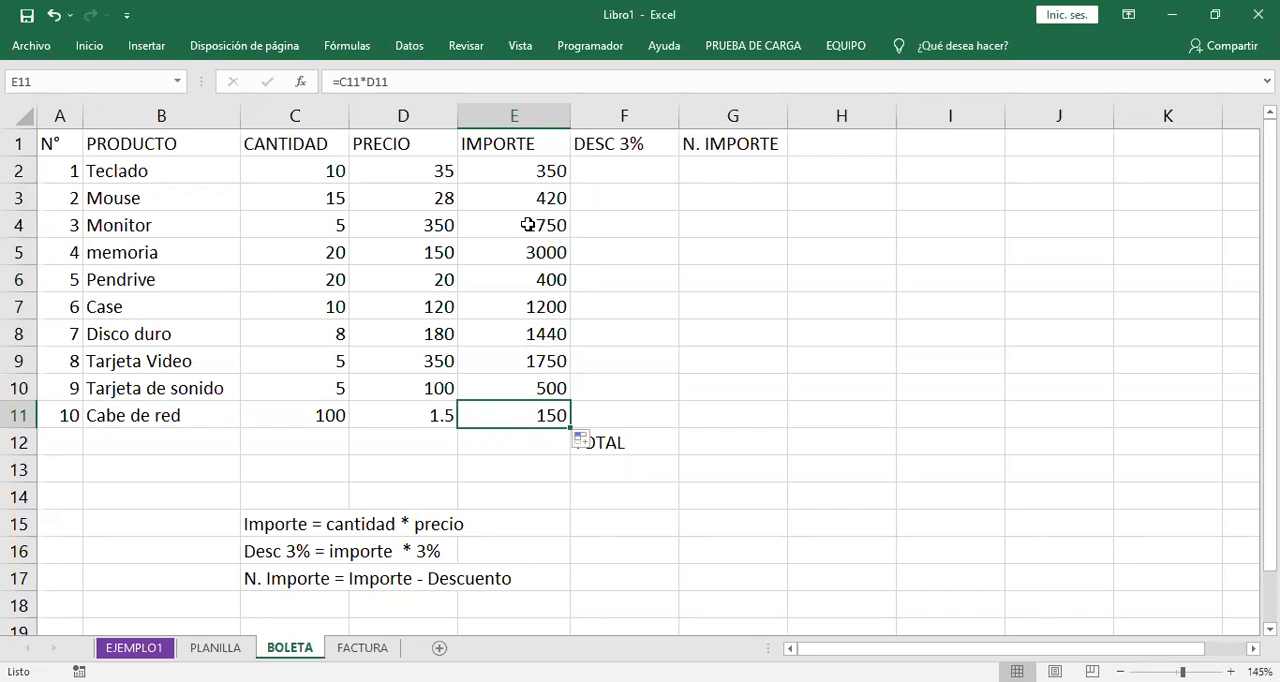
double_click(539, 413)
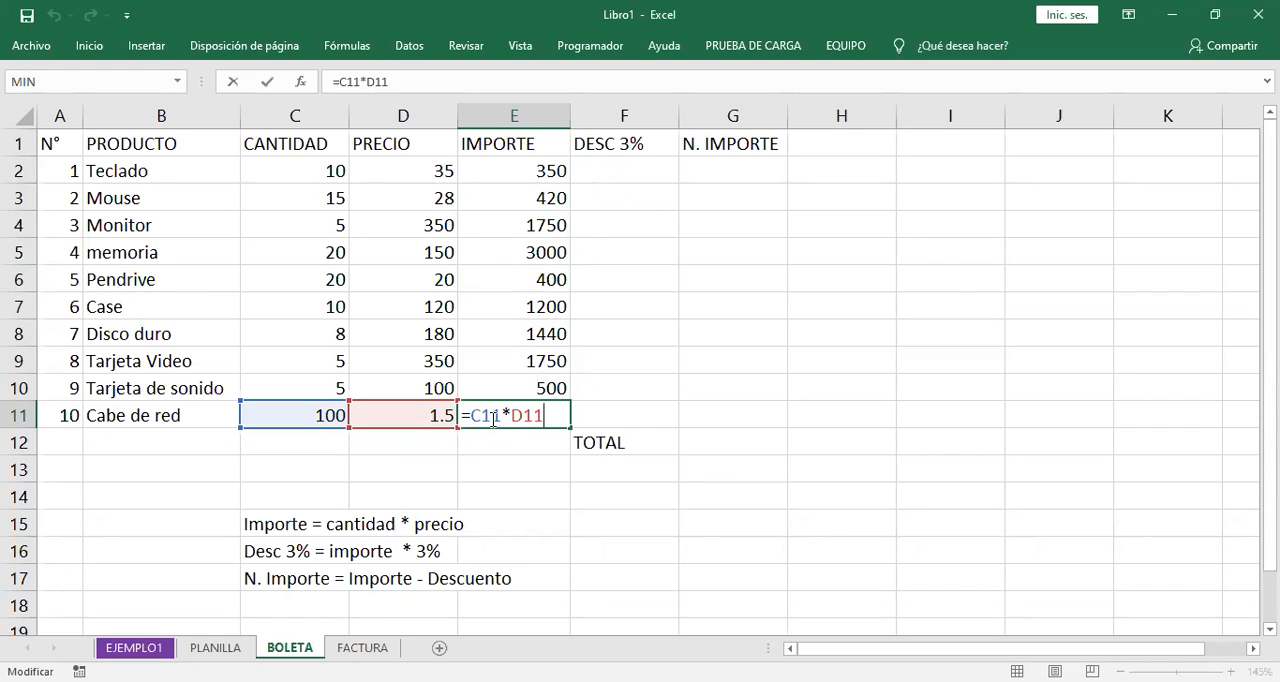
drag(481, 416, 491, 416)
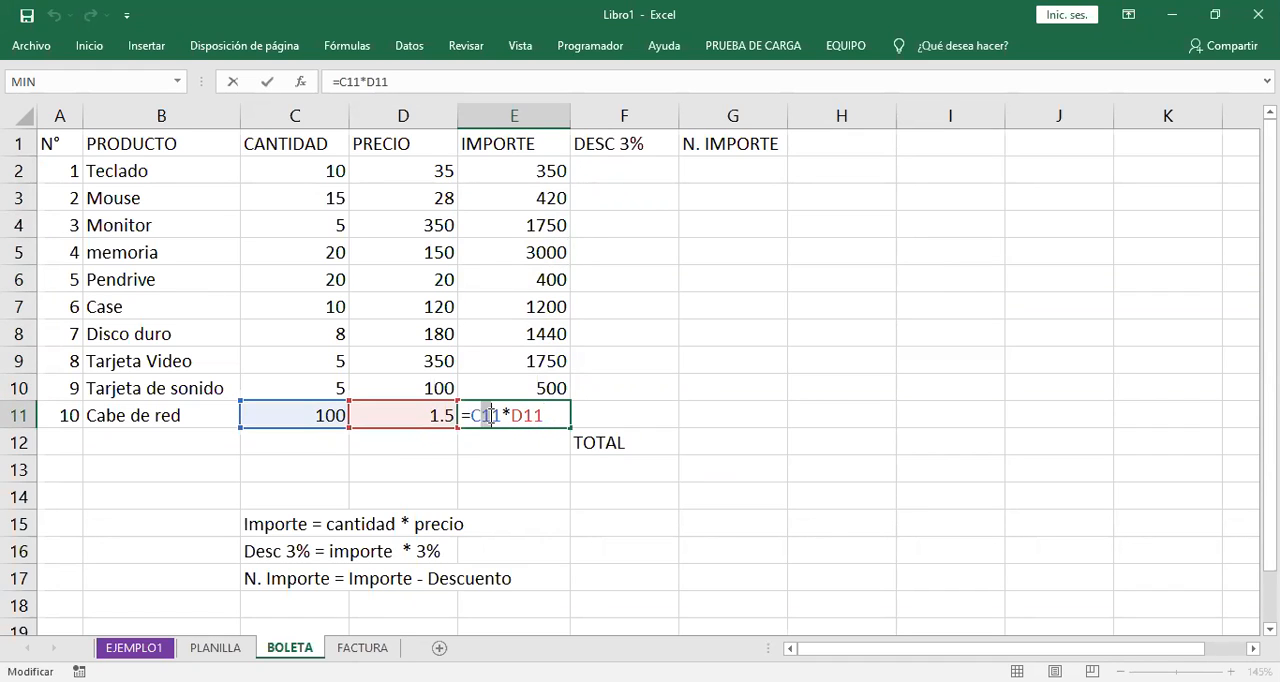
click(543, 414)
key(Return)
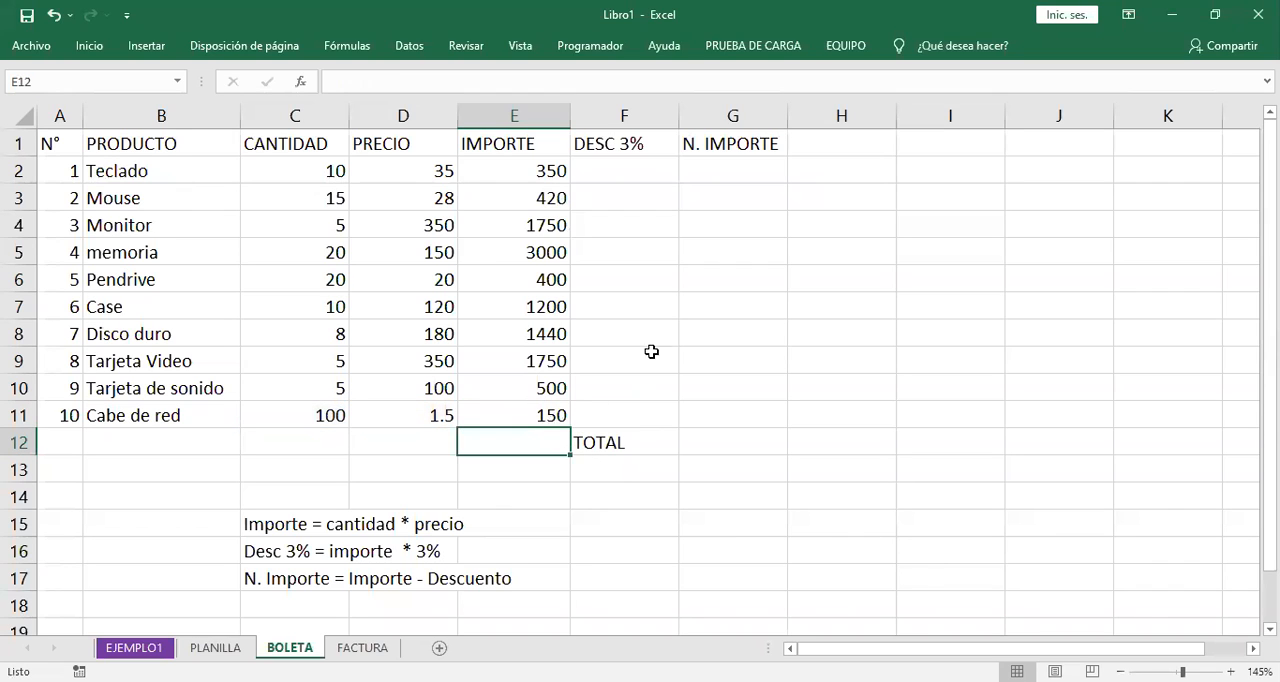
- Write the DESC 3% formula for Teclado in F2 as =E2*3%
click(642, 172)
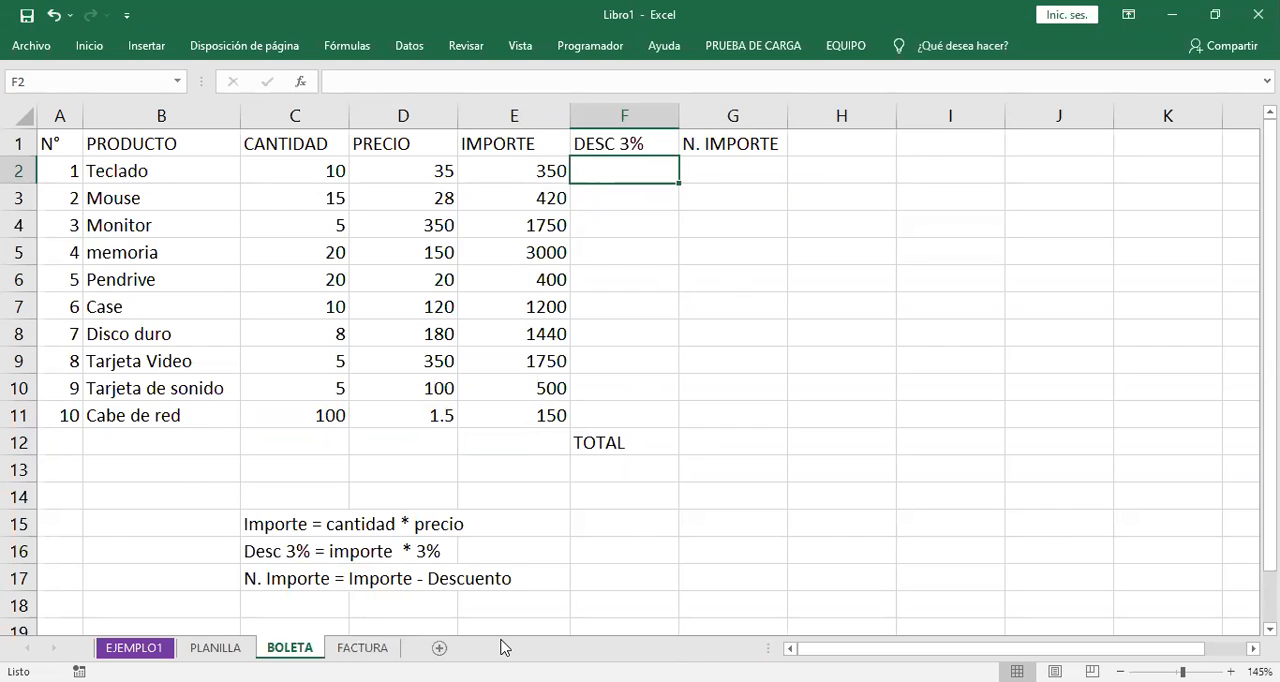
text(=)
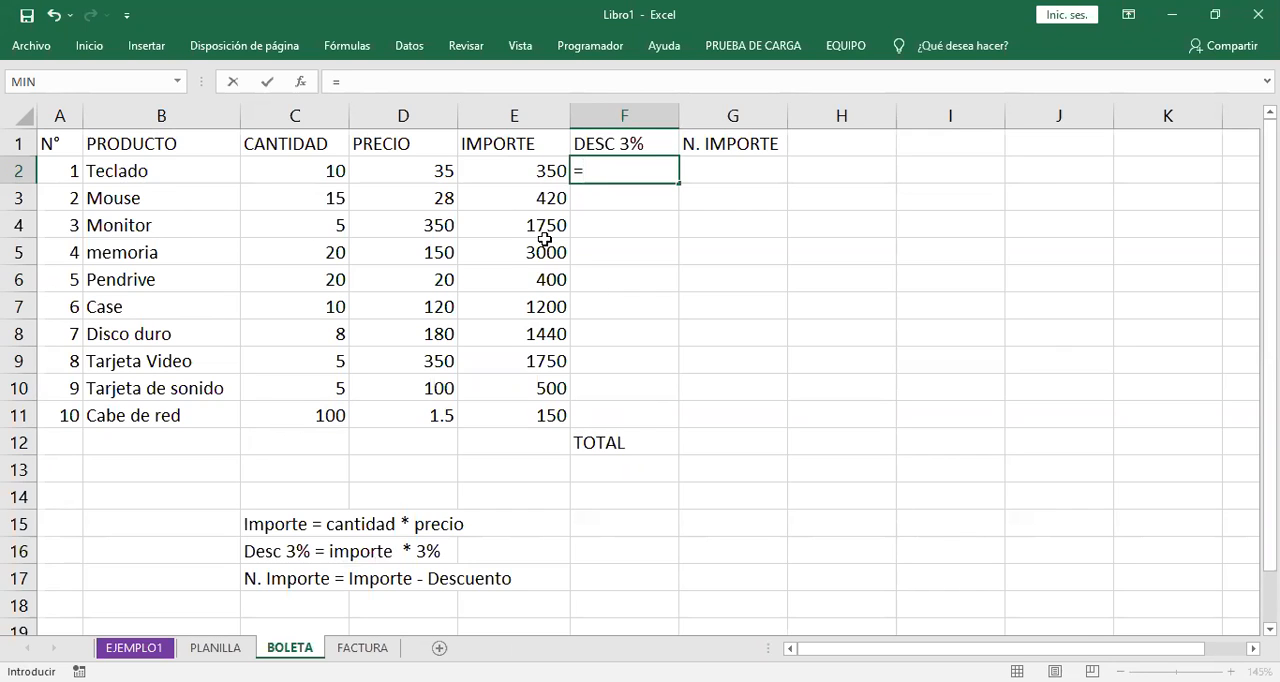
click(512, 171)
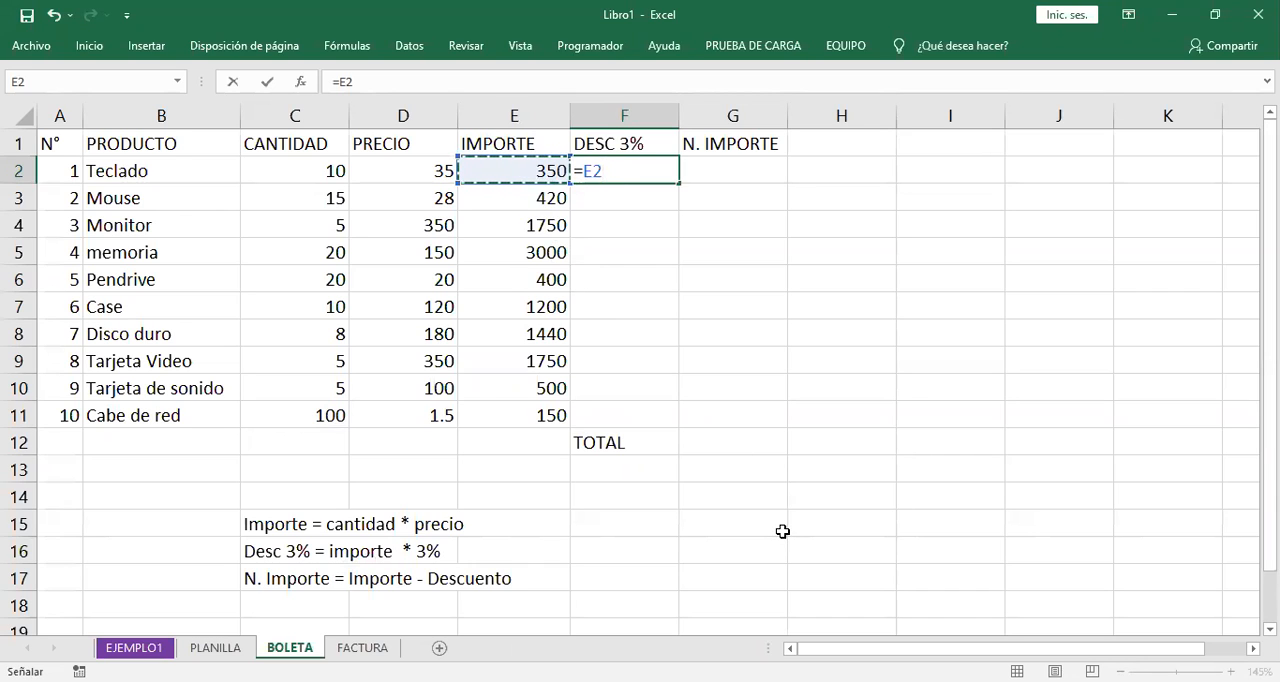
text(*3)
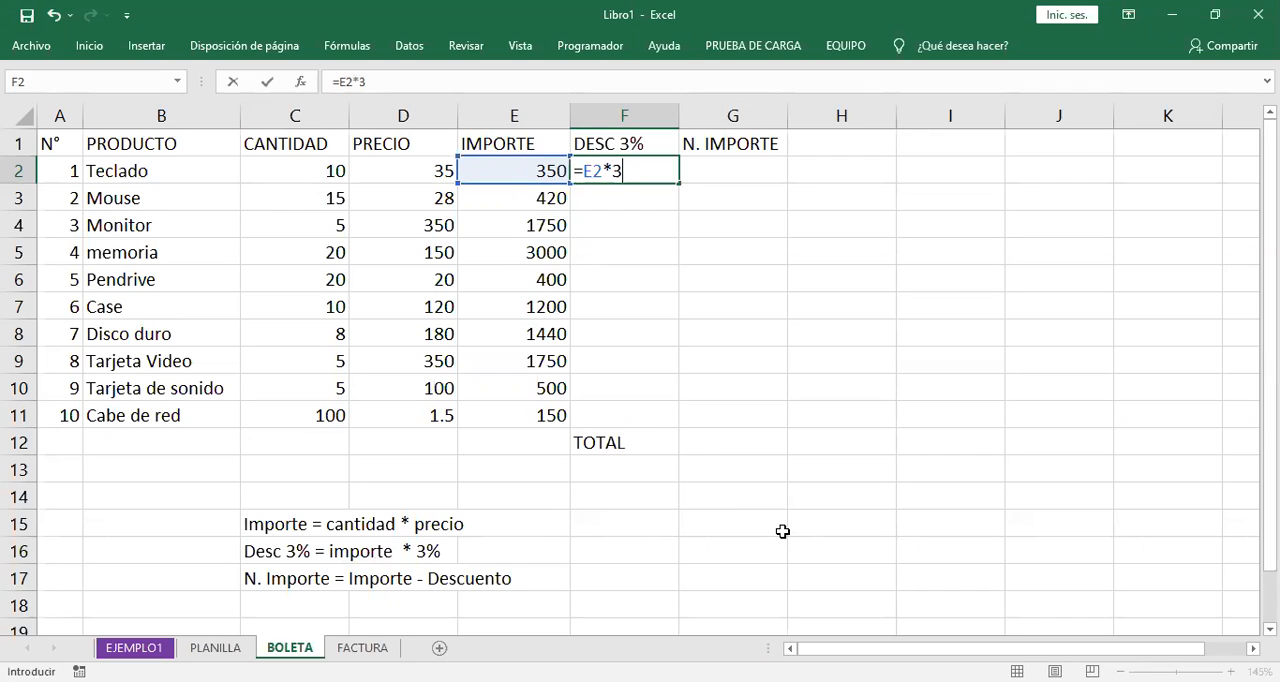
text(%)
- Rewrite the DESC 3% formula for Teclado in F2 as =E2*0.03
double_click(640, 175)
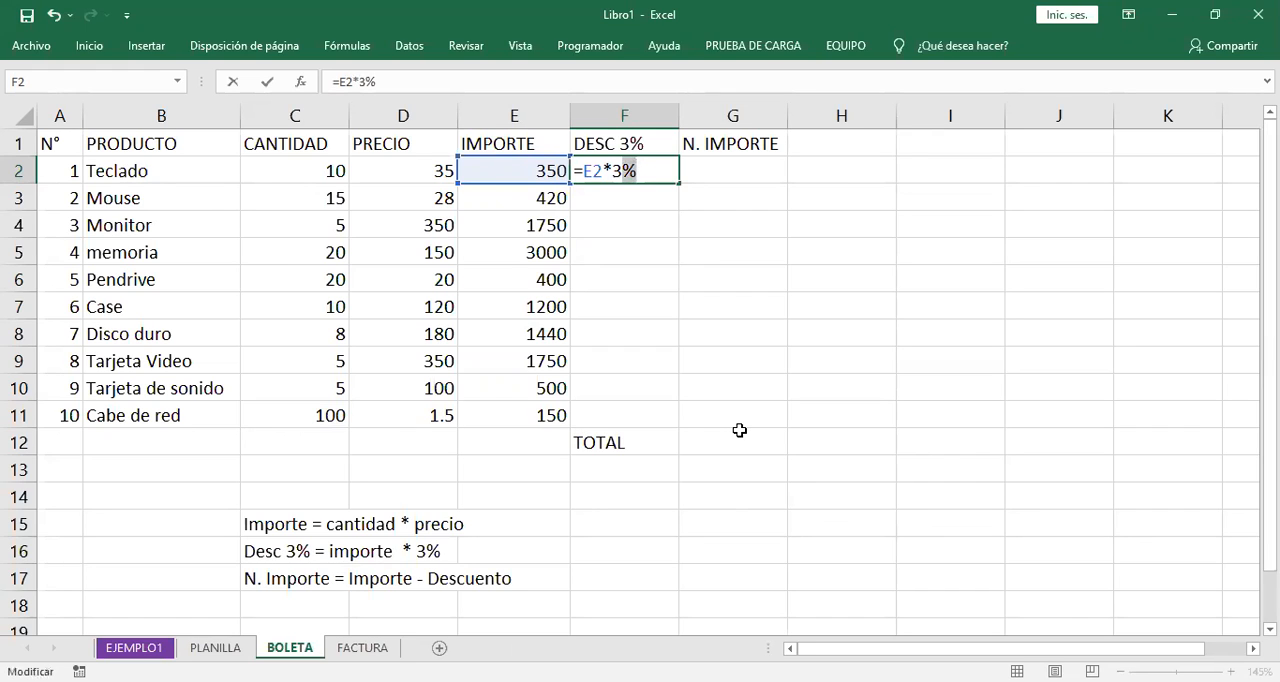
click(650, 172)
drag(613, 170, 637, 170)
click(650, 170)
key(BackSpace)
key(BackSpace)
text(0.03)
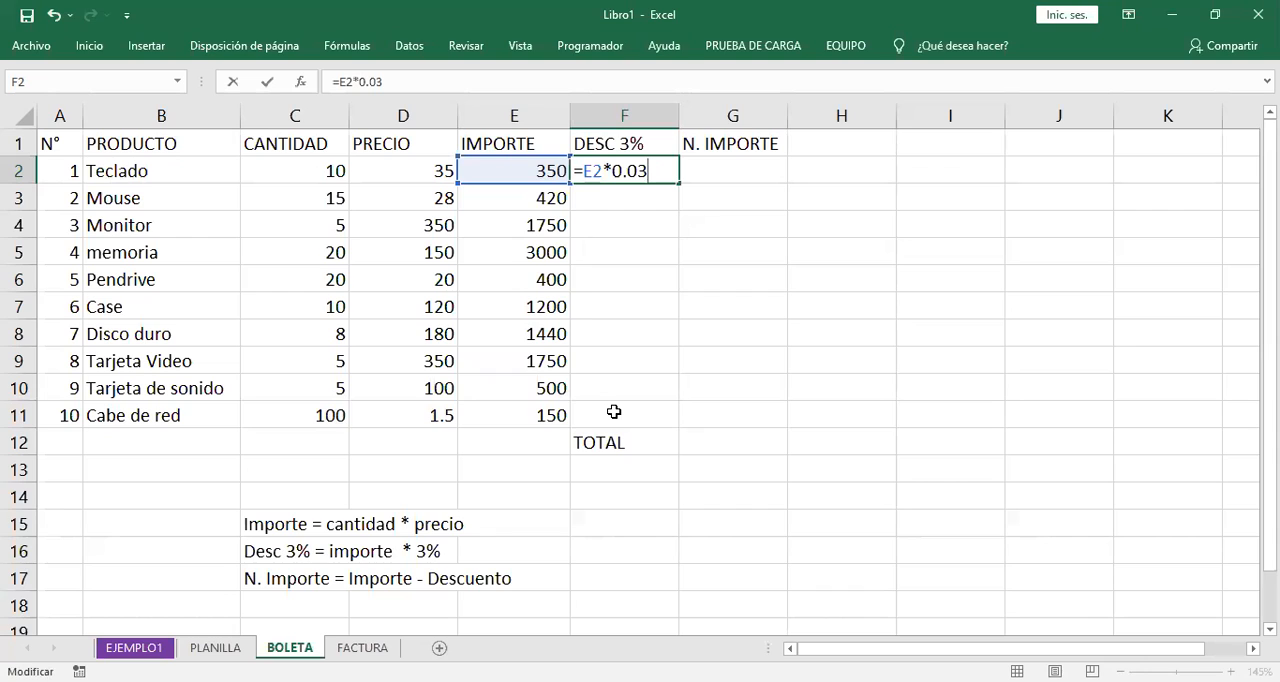
key(Return)
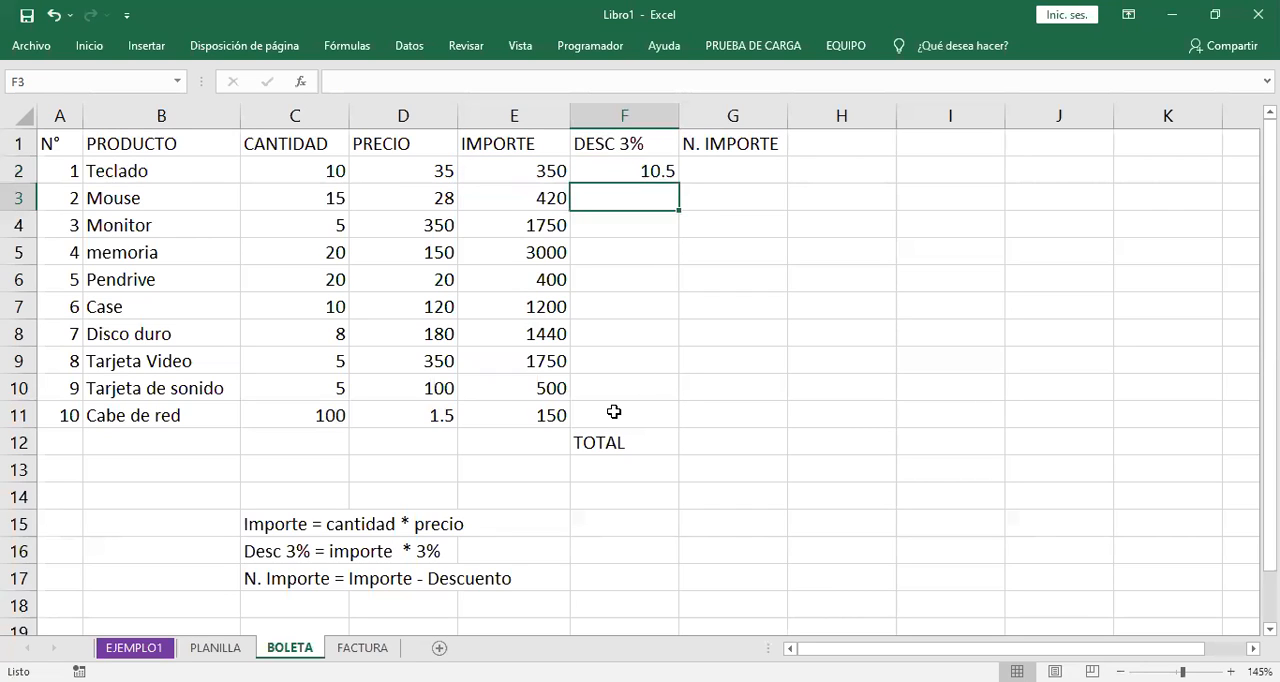
- Change the DESC 3% formula in F2 to use the percentage form, =E2*3%
key(Up)
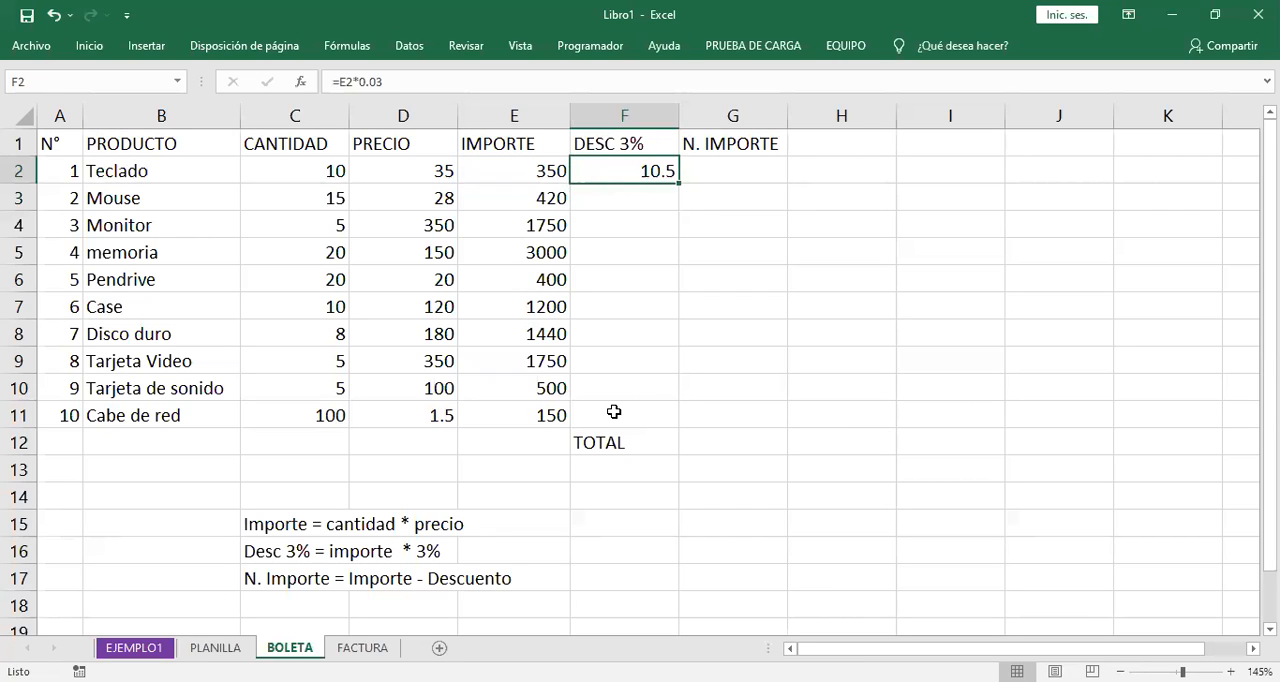
key(F2)
key(BackSpace)
key(BackSpace)
key(BackSpace)
key(BackSpace)
text(3)
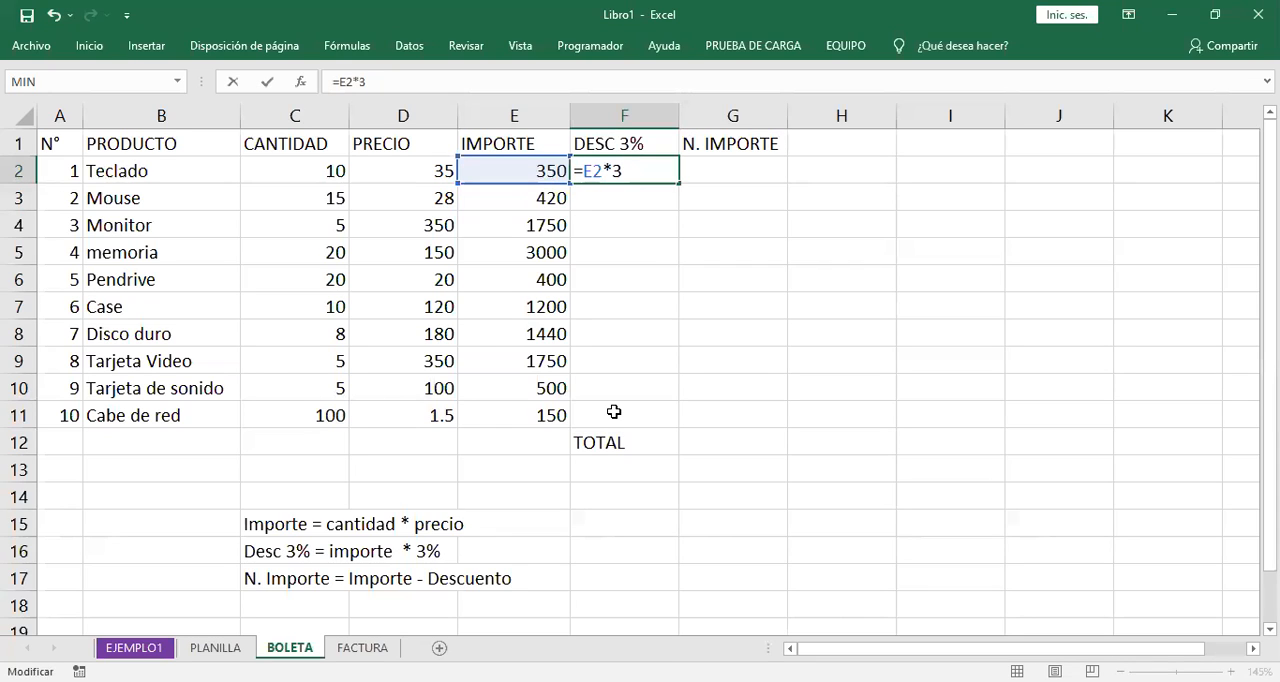
text(%)
key(Return)
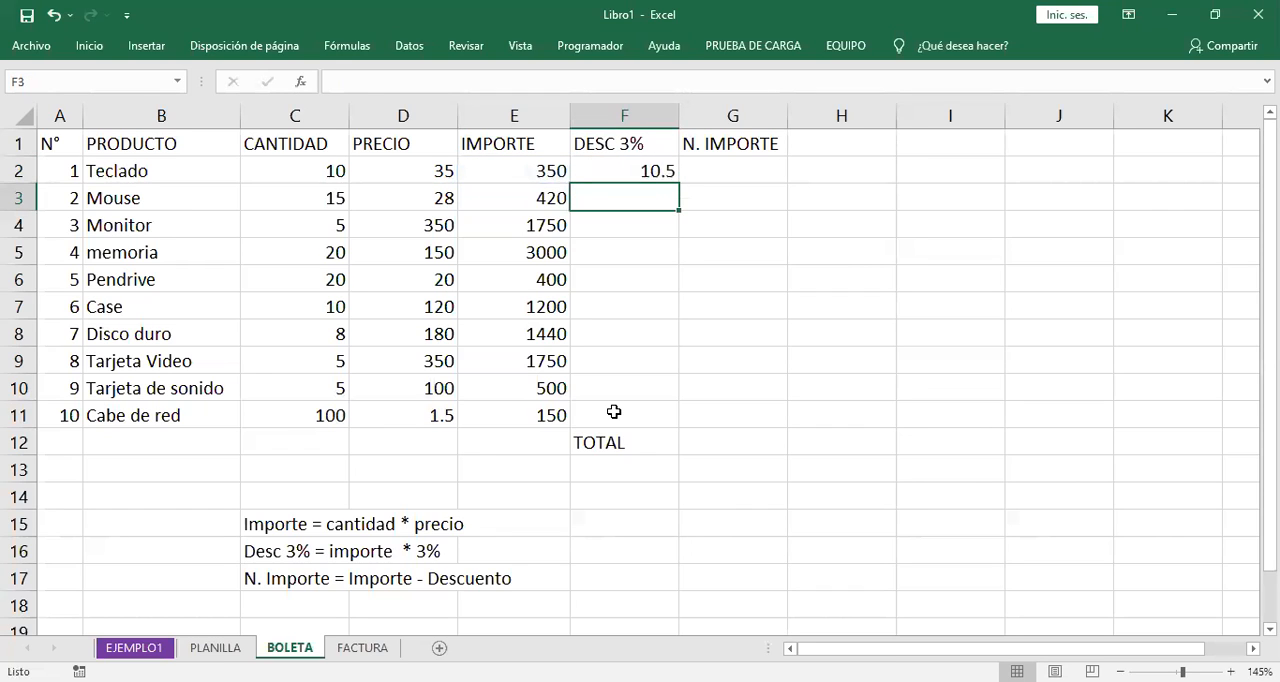
- Check the percentage factor in the F2 formula and fill the formula down to F11 for all products
key(Up)
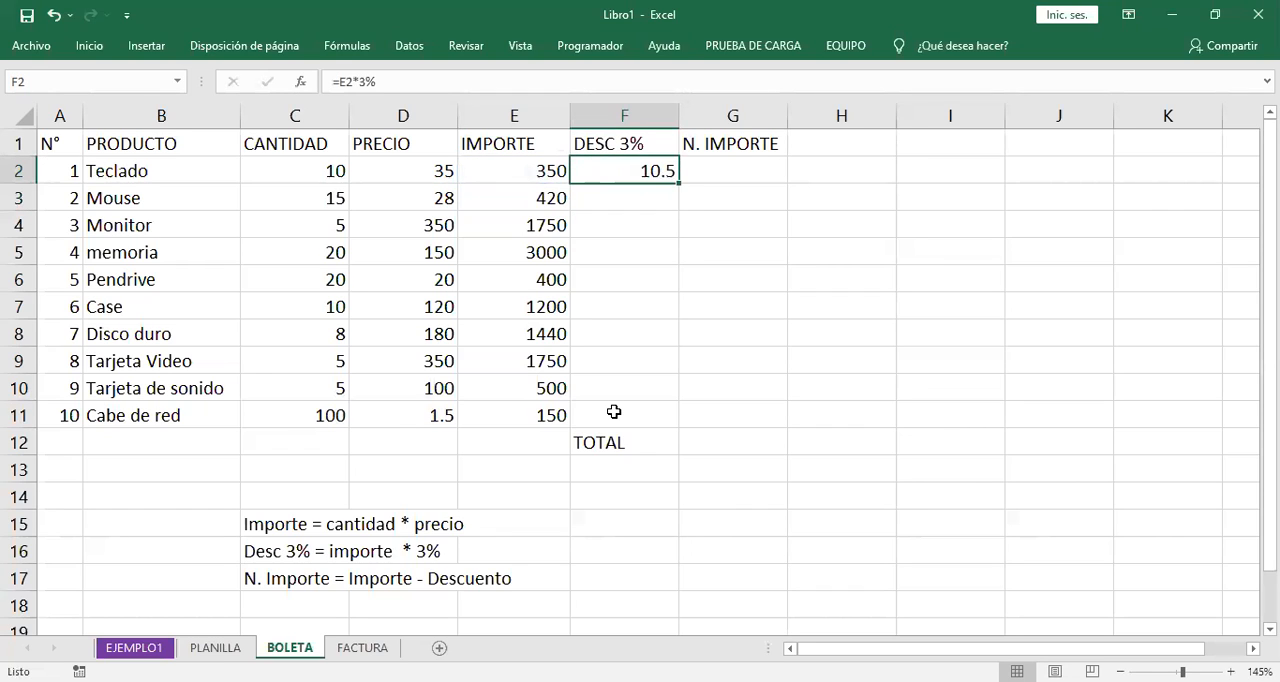
key(F2)
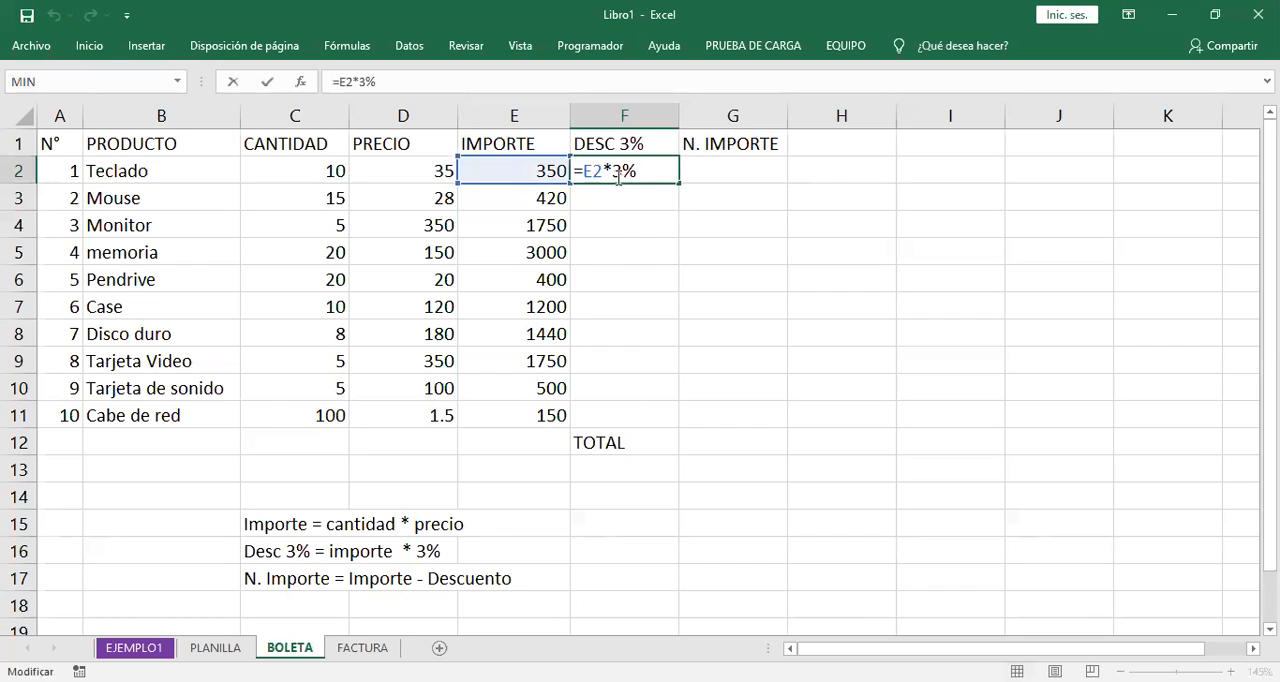
drag(640, 171, 612, 171)
click(655, 172)
key(Return)
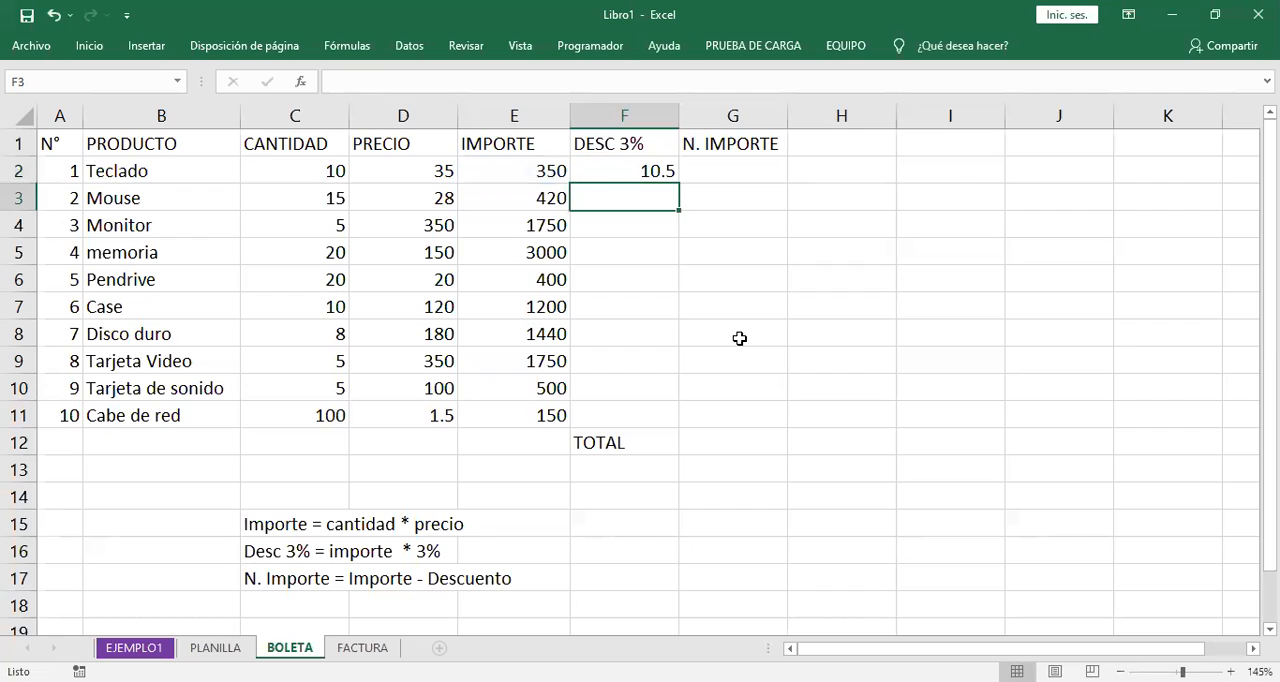
click(651, 170)
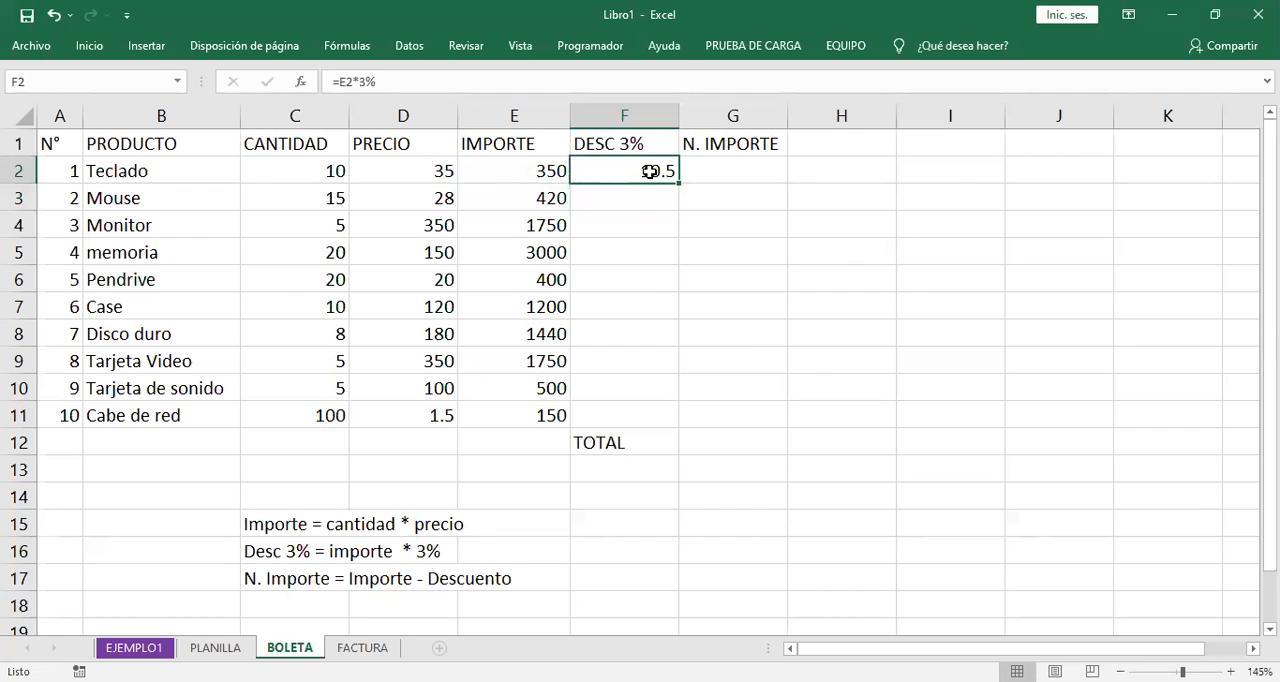
drag(677, 184, 681, 429)
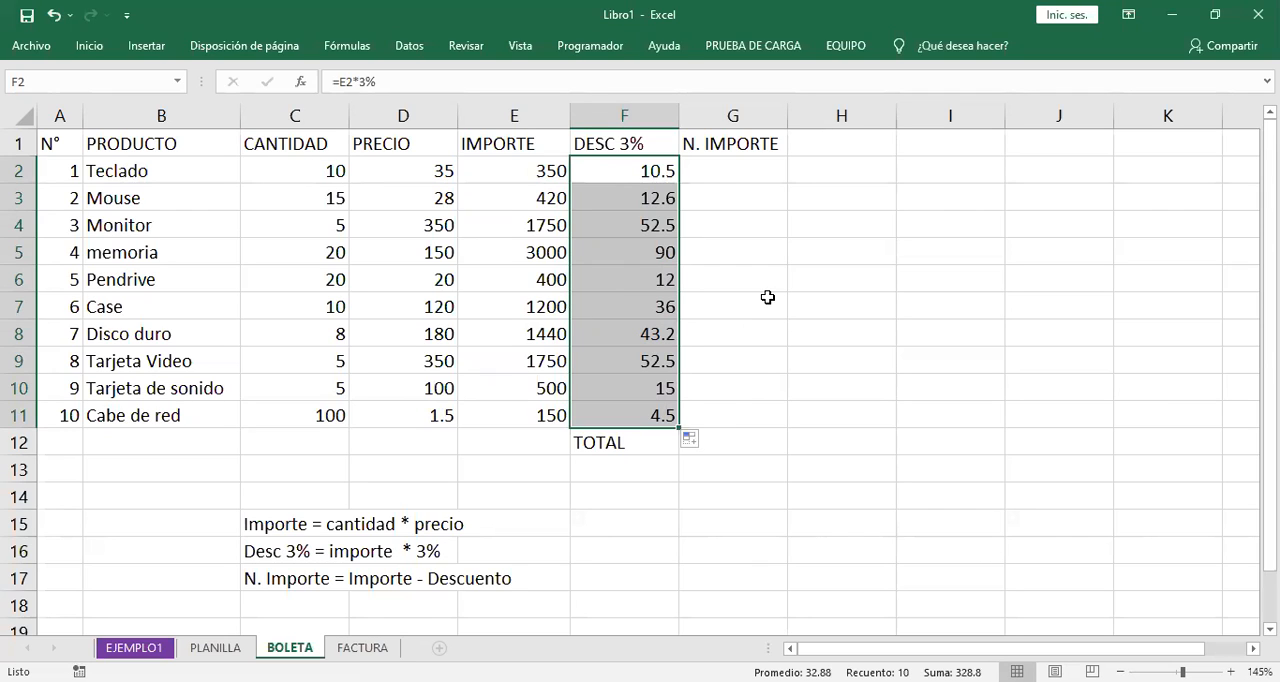
- Check the DESC 3% formula for Teclado in F2 and the IMPORTE cell it refers to
click(641, 175)
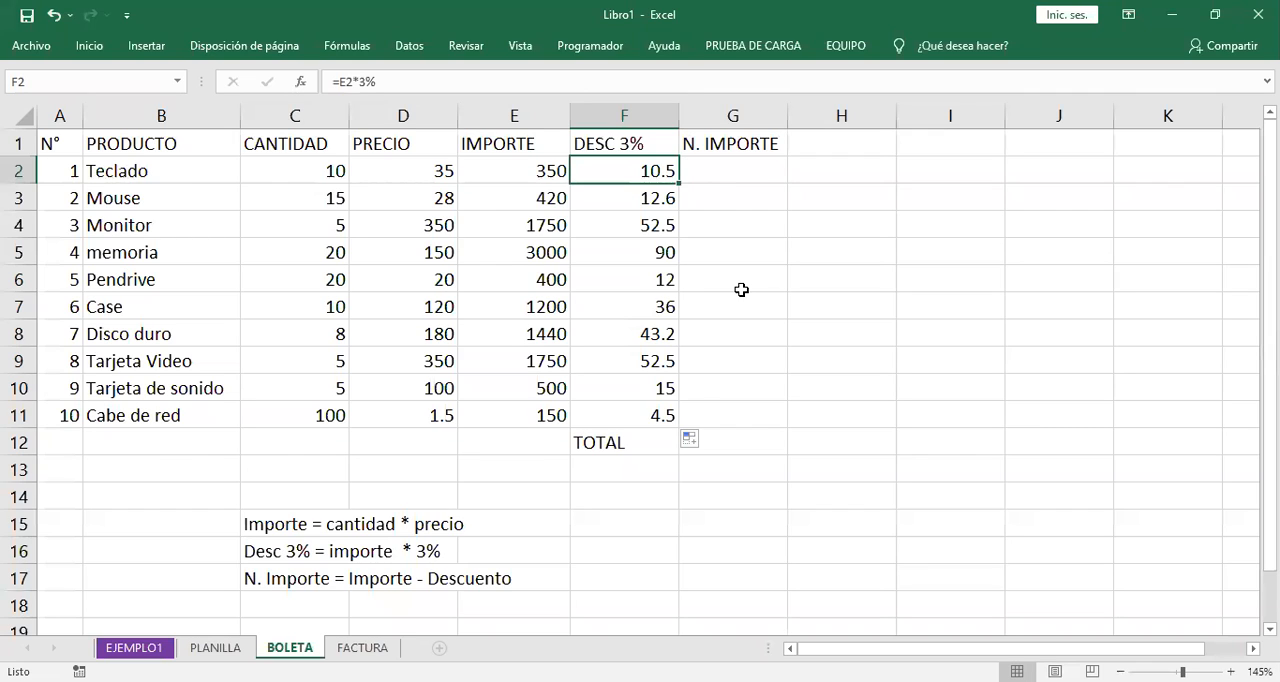
double_click(659, 173)
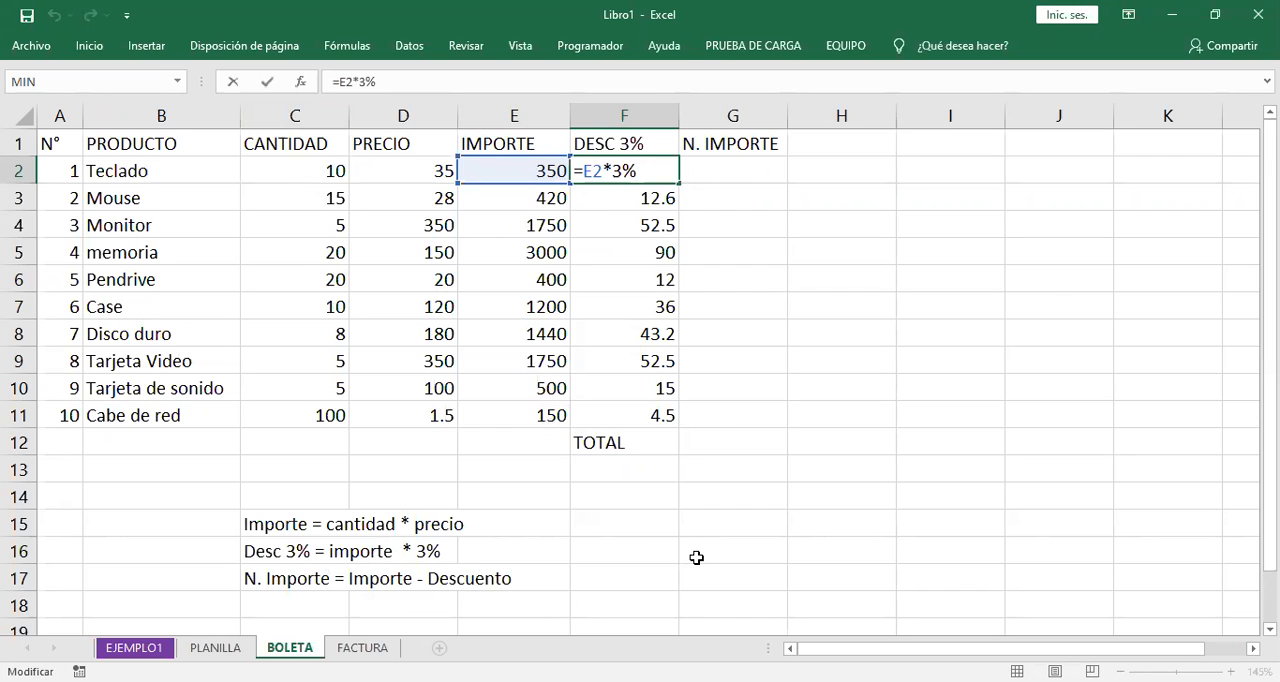
key(Return)
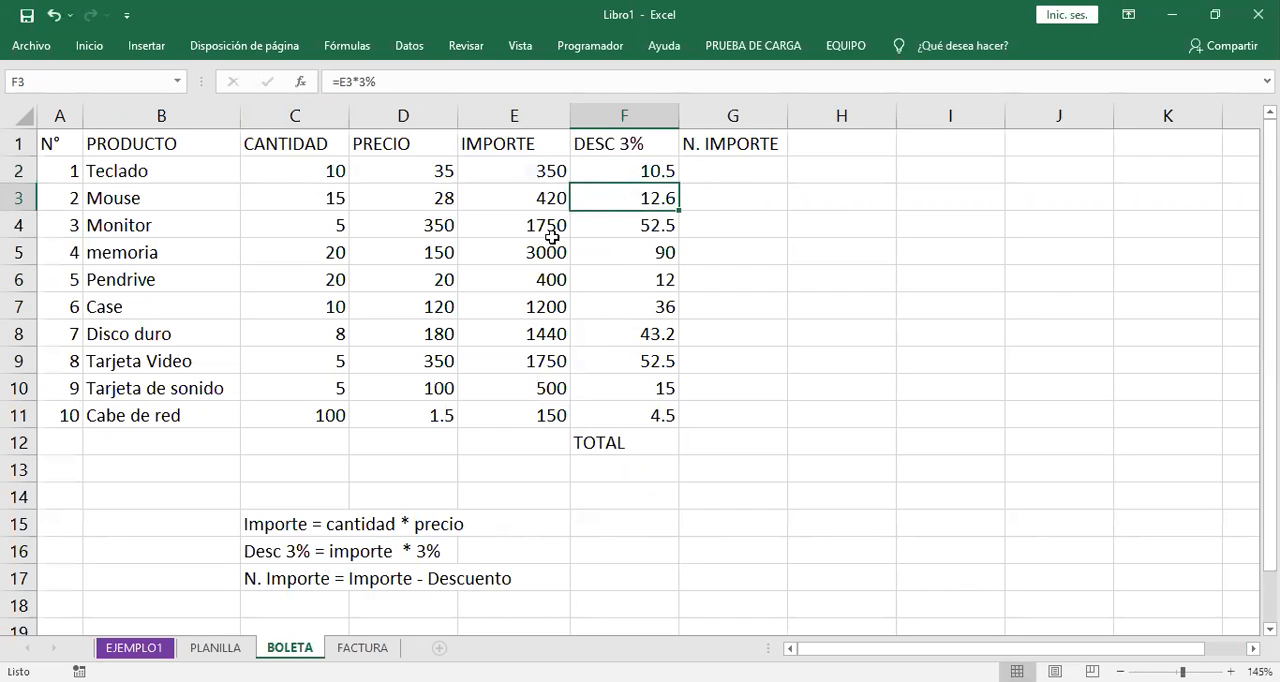
- Compare each cell reference of the IMPORTE formula in E2 with the noted rule Importe = cantidad * precio
click(534, 169)
key(F2)
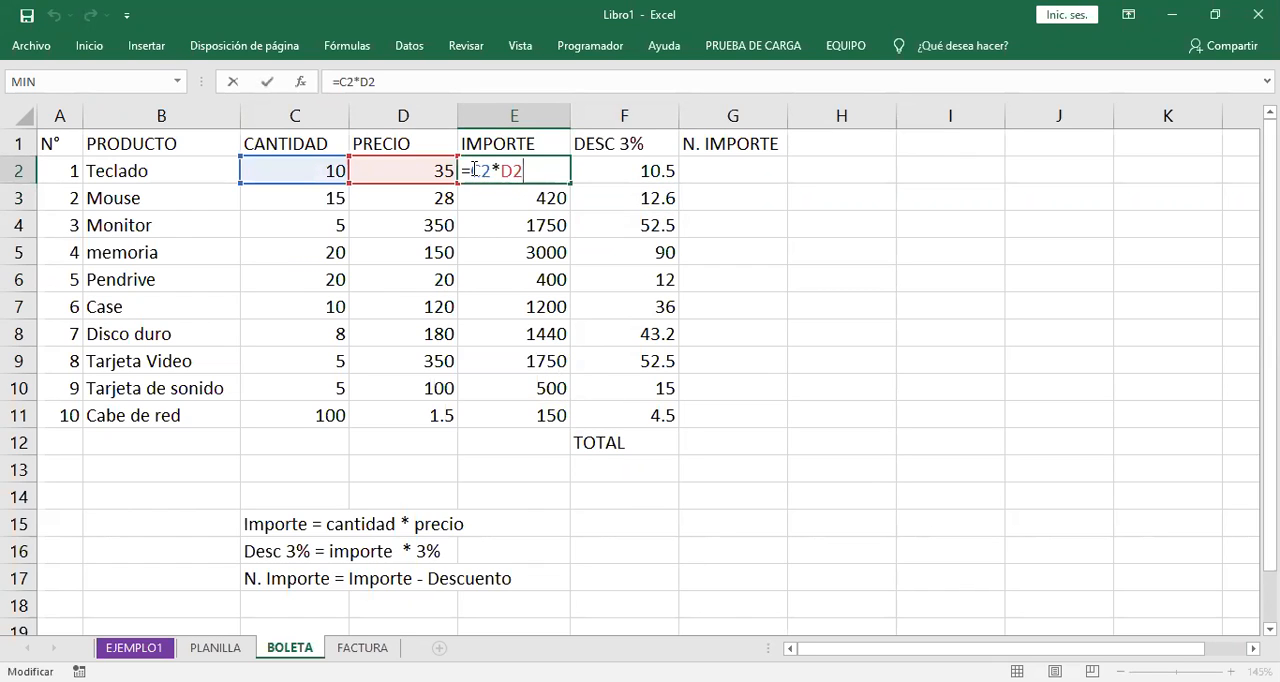
drag(470, 170, 522, 170)
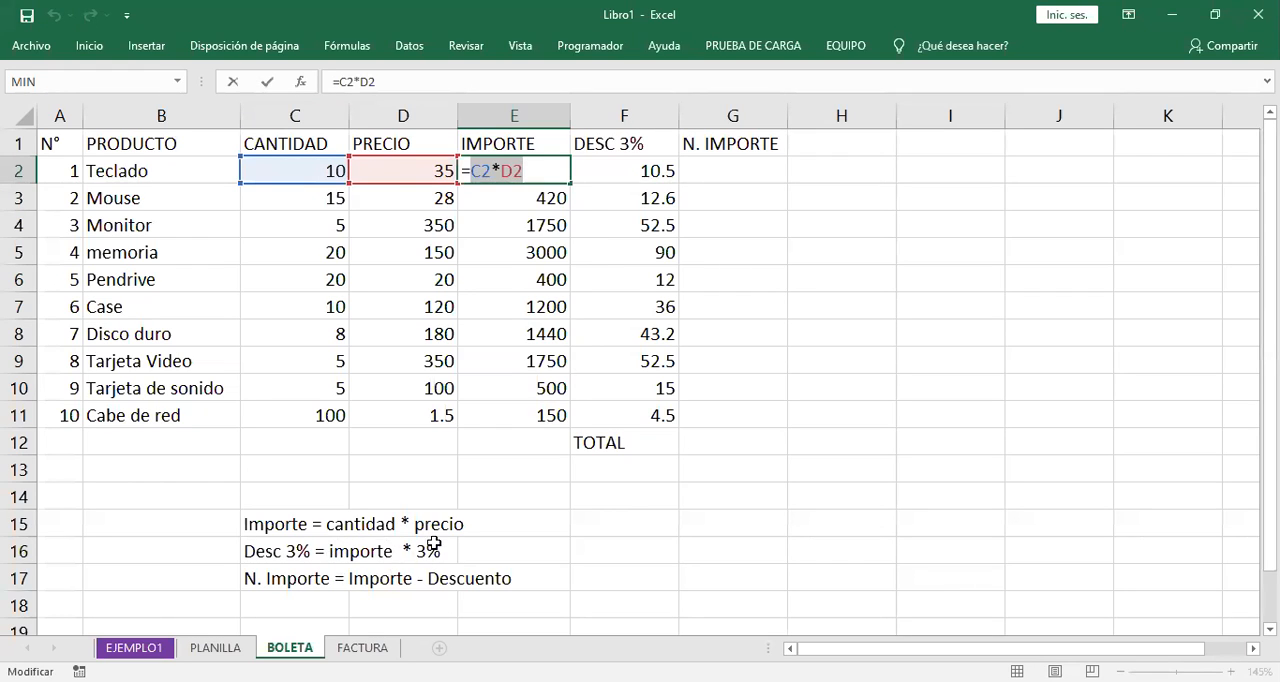
click(528, 172)
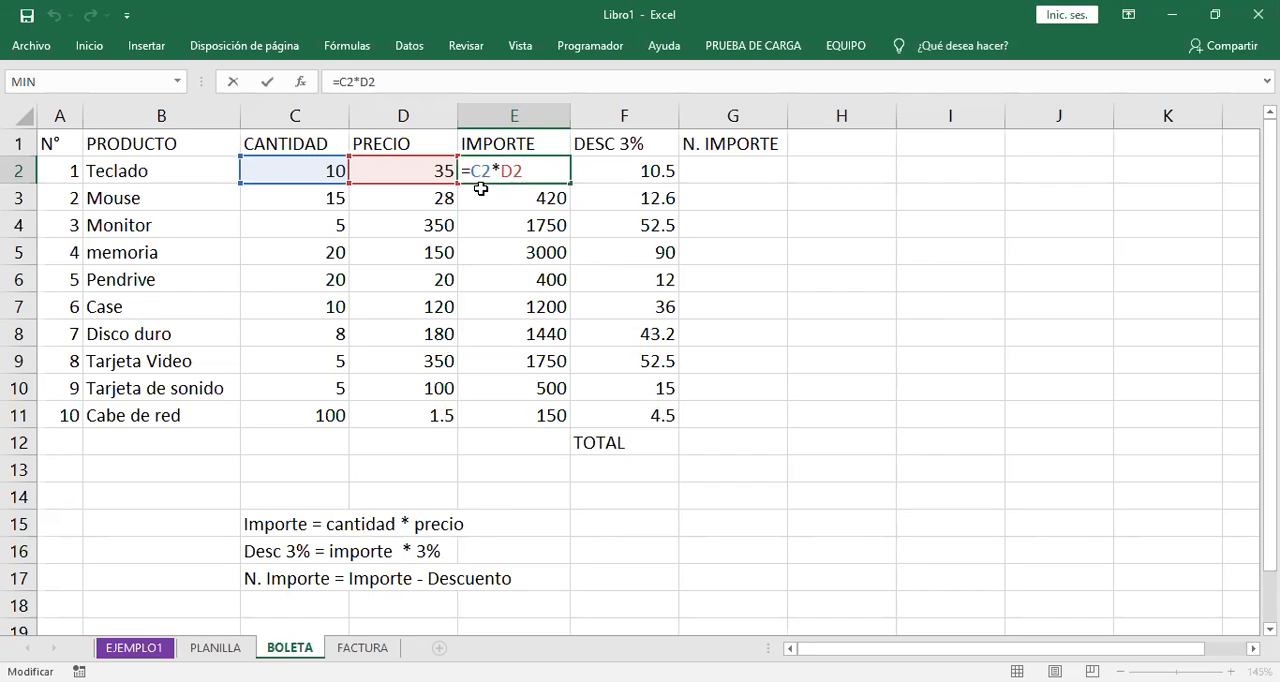
drag(492, 171, 470, 171)
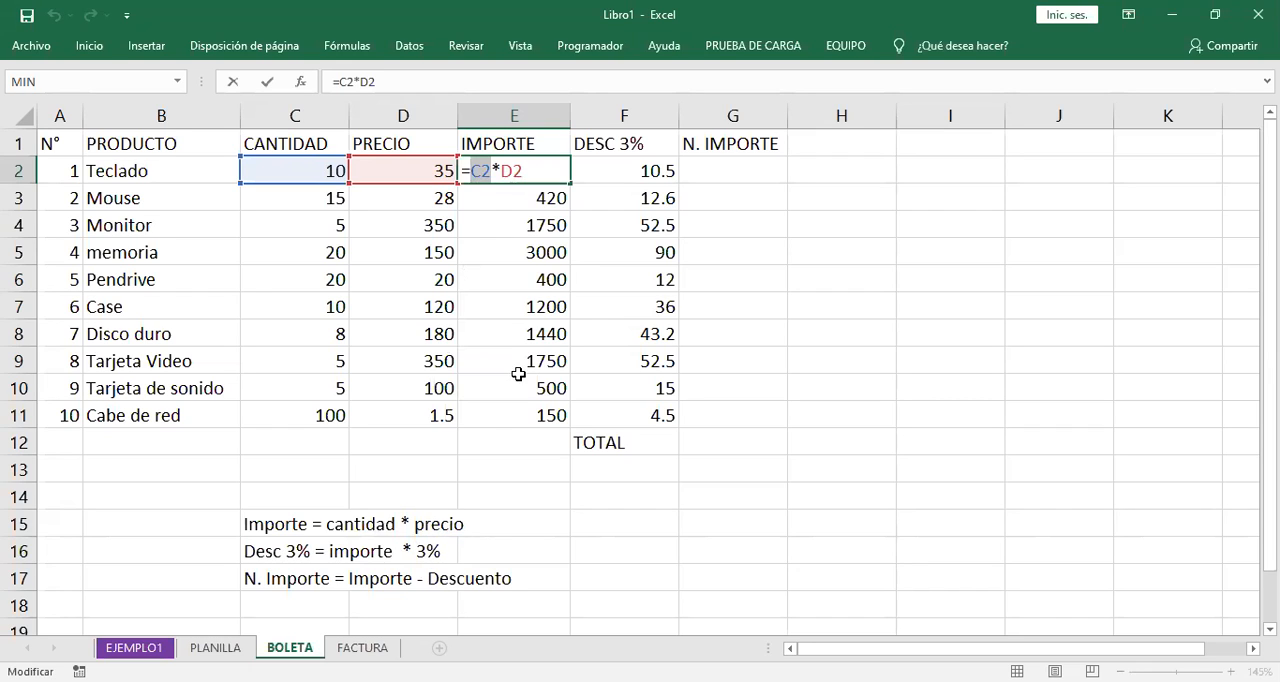
drag(500, 171, 522, 171)
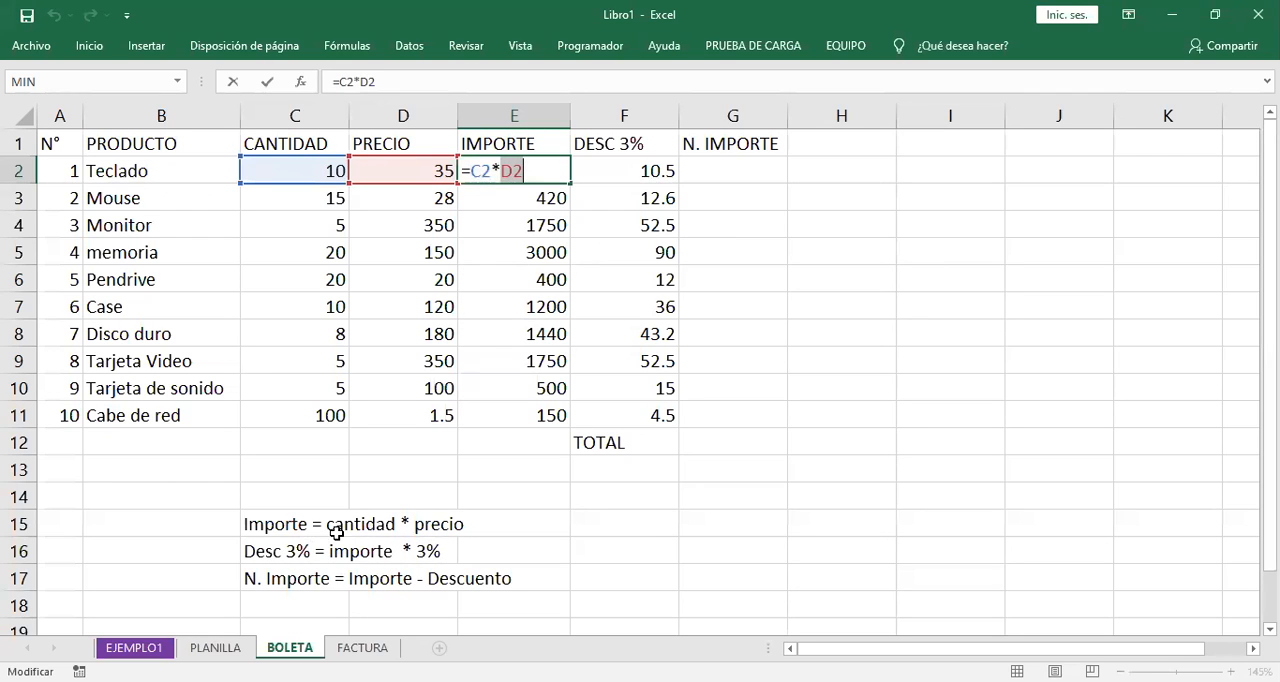
click(540, 172)
key(Return)
- Compare the cell reference and percentage of the F2 formula with the noted rule Desc 3% = importe * 3%
click(640, 171)
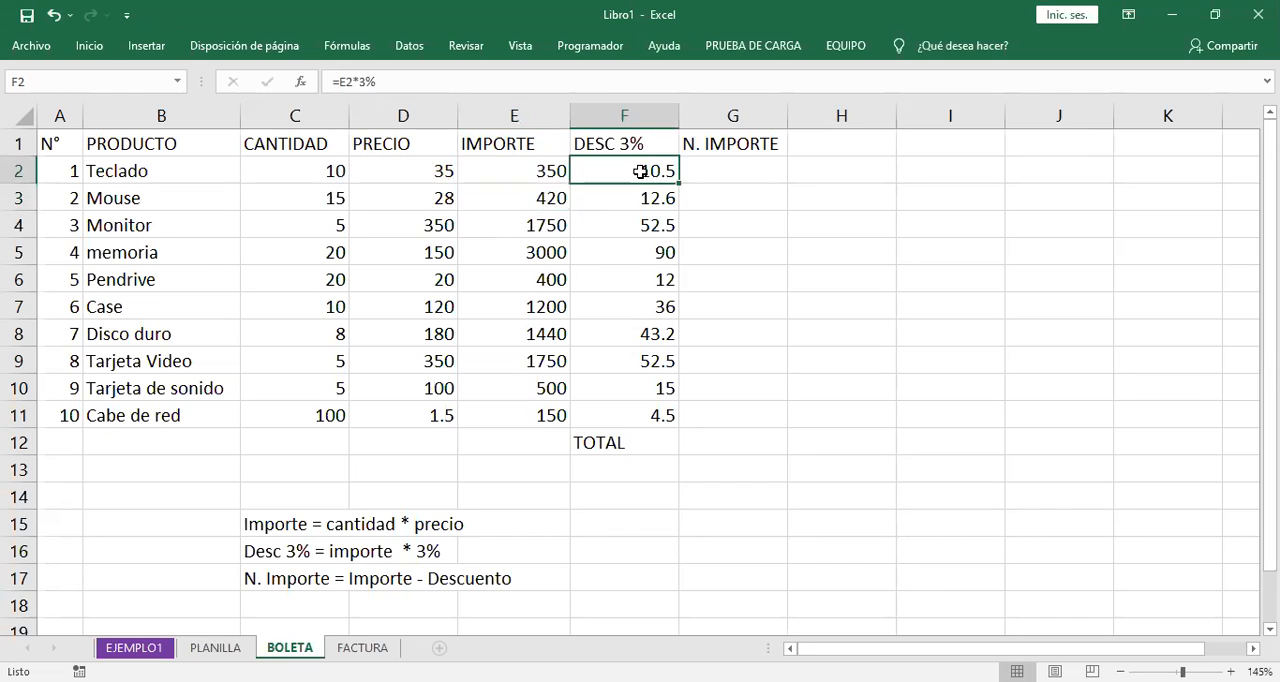
double_click(640, 171)
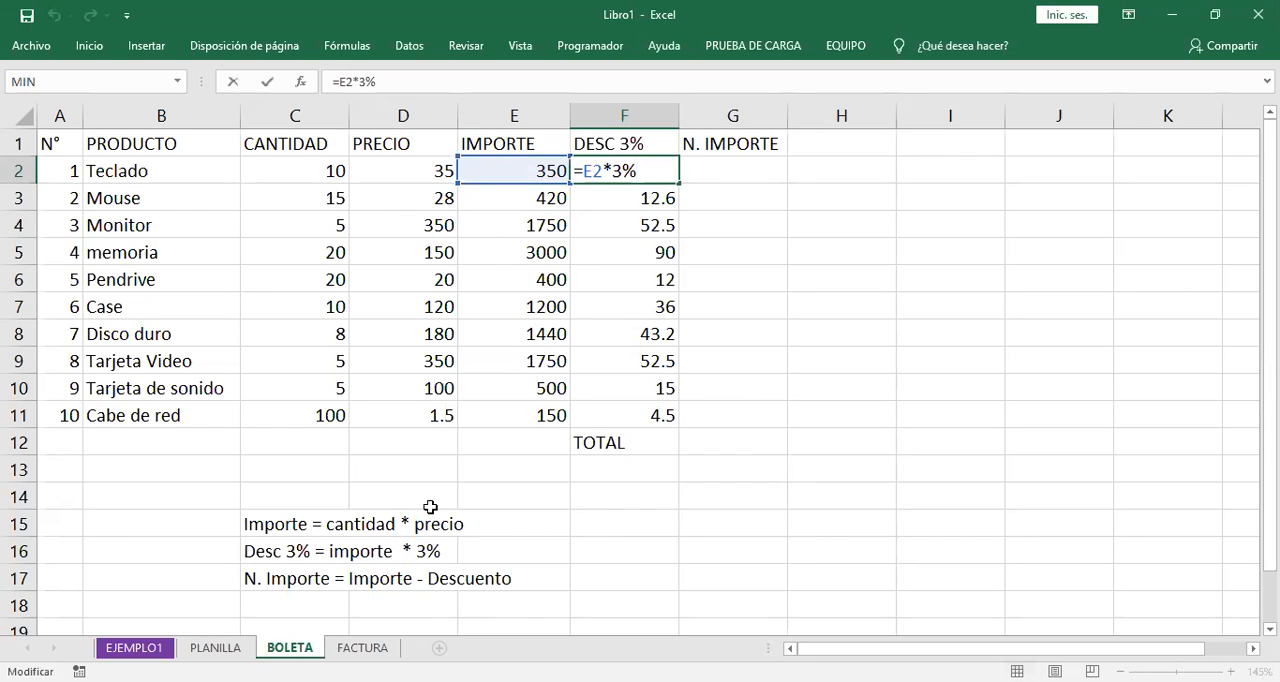
drag(601, 171, 583, 171)
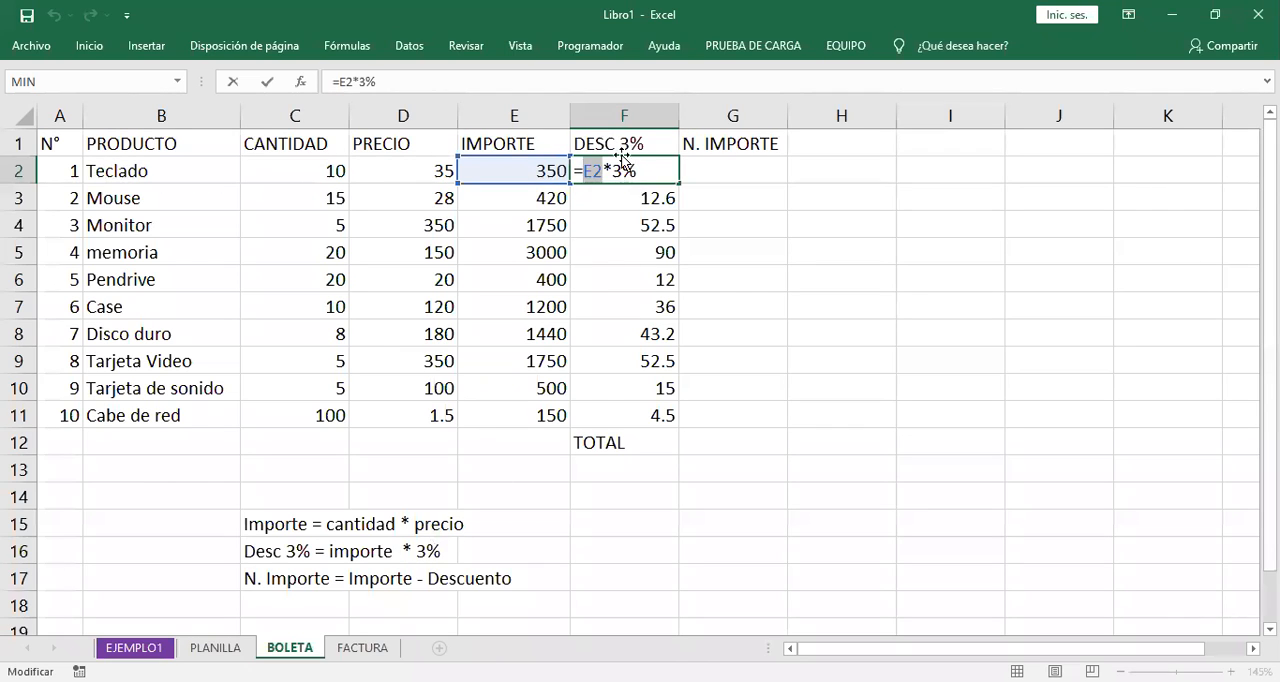
drag(613, 171, 637, 171)
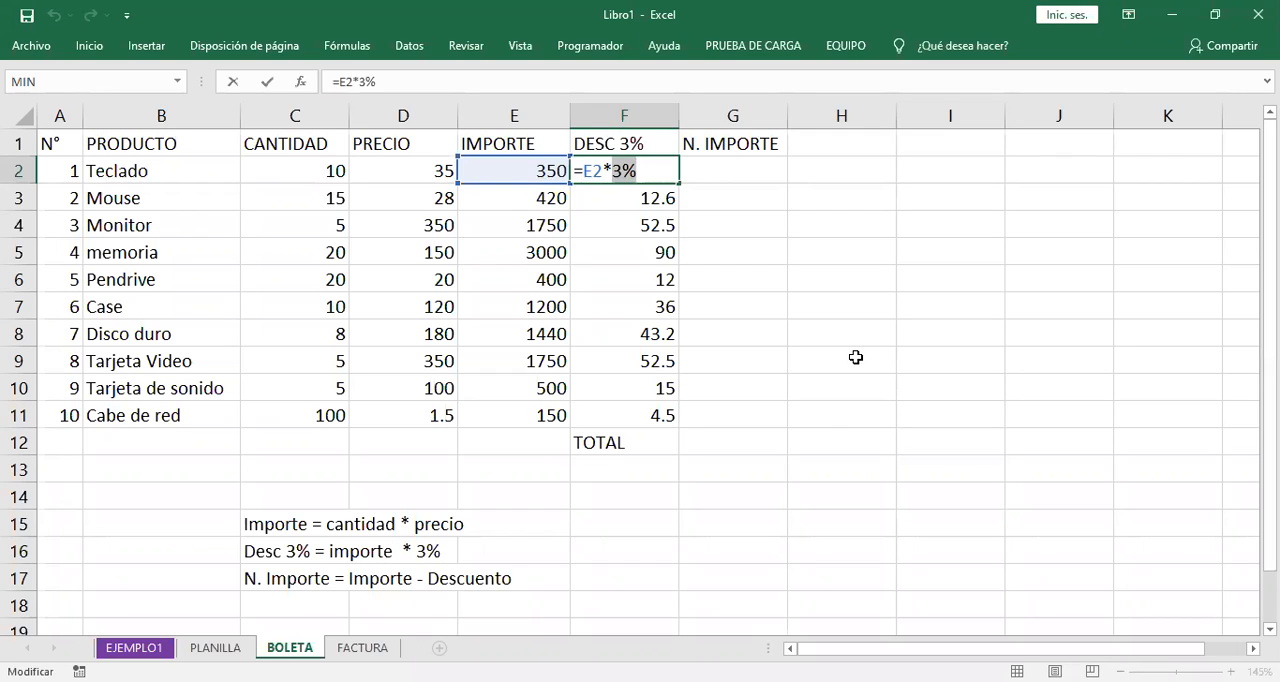
key(Return)
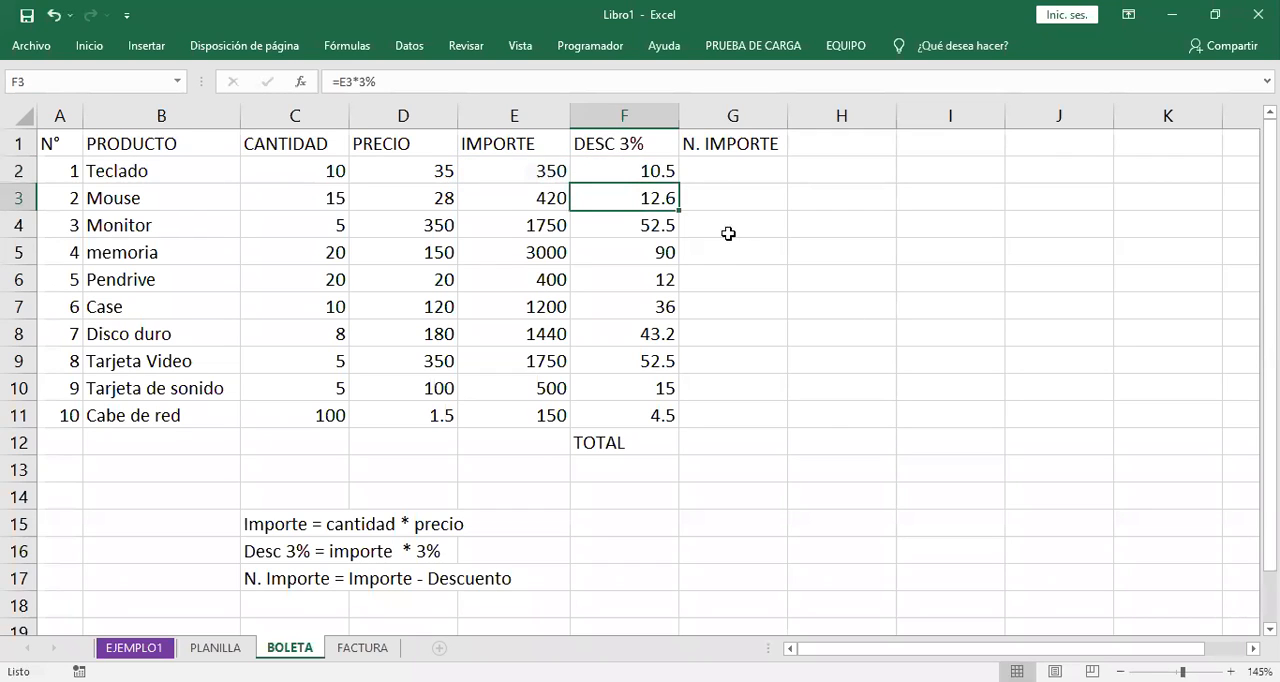
click(622, 170)
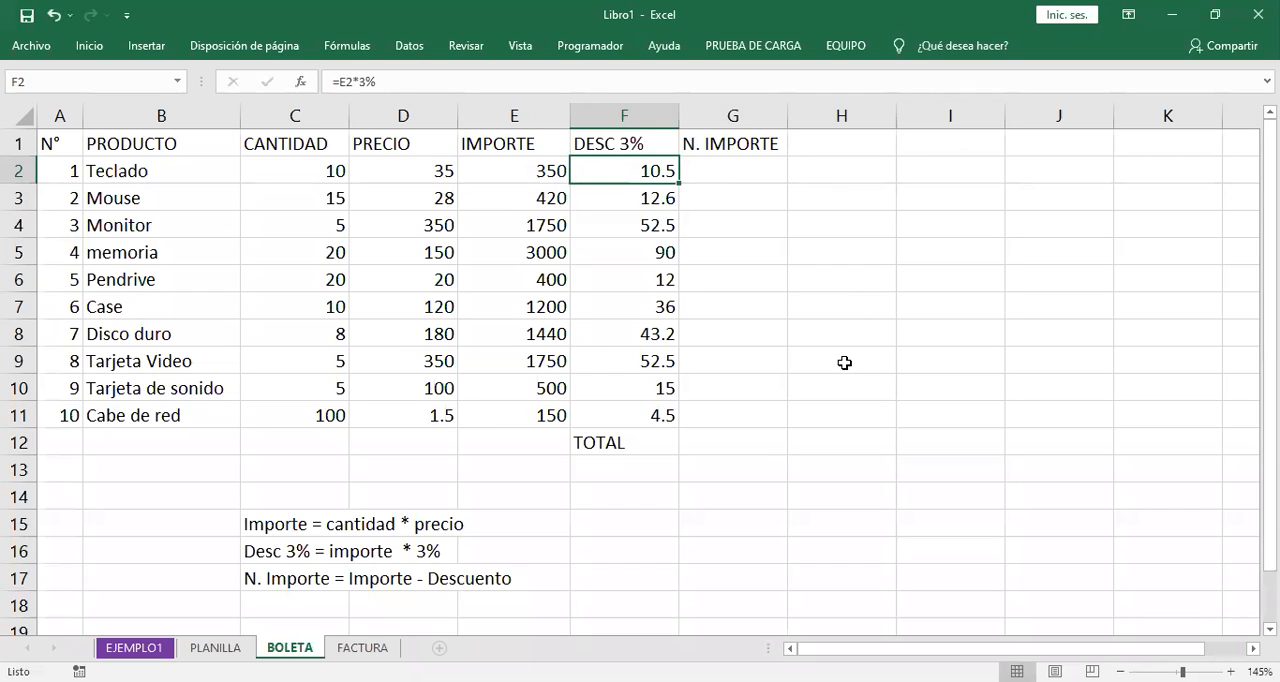
- Enter the N. IMPORTE formula for Teclado in G2 as =E2-F2, subtracting the discount from the amount
click(740, 170)
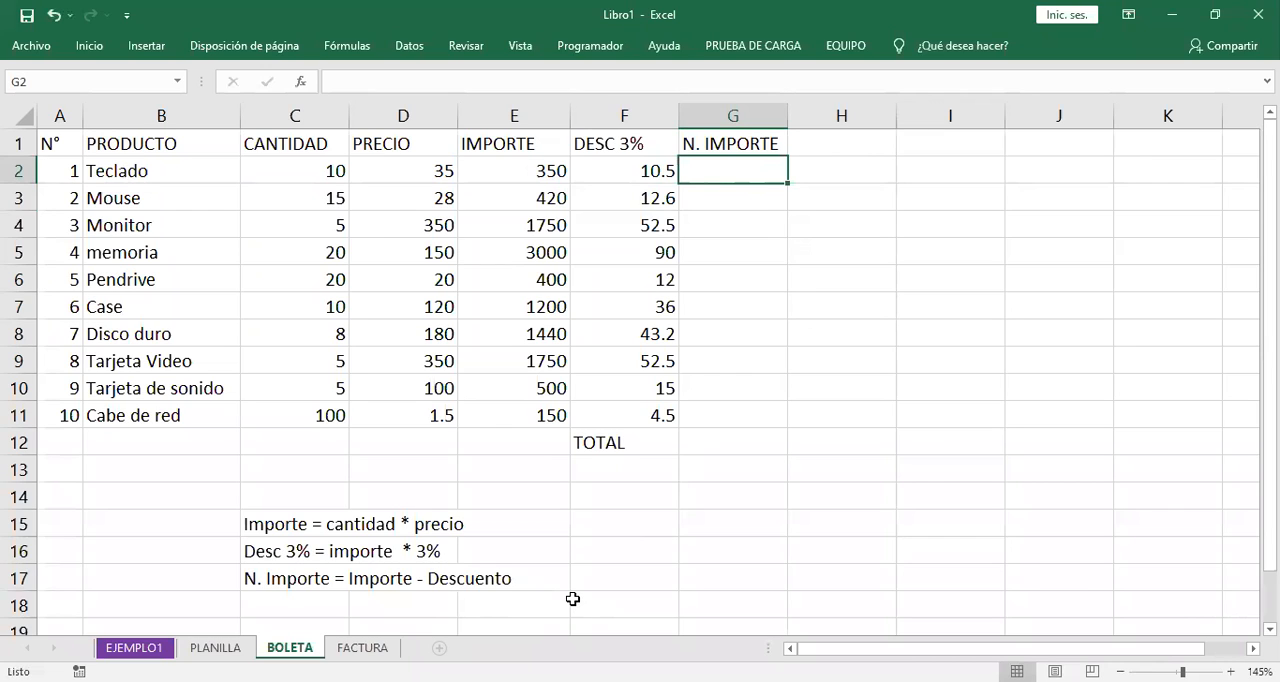
text(=)
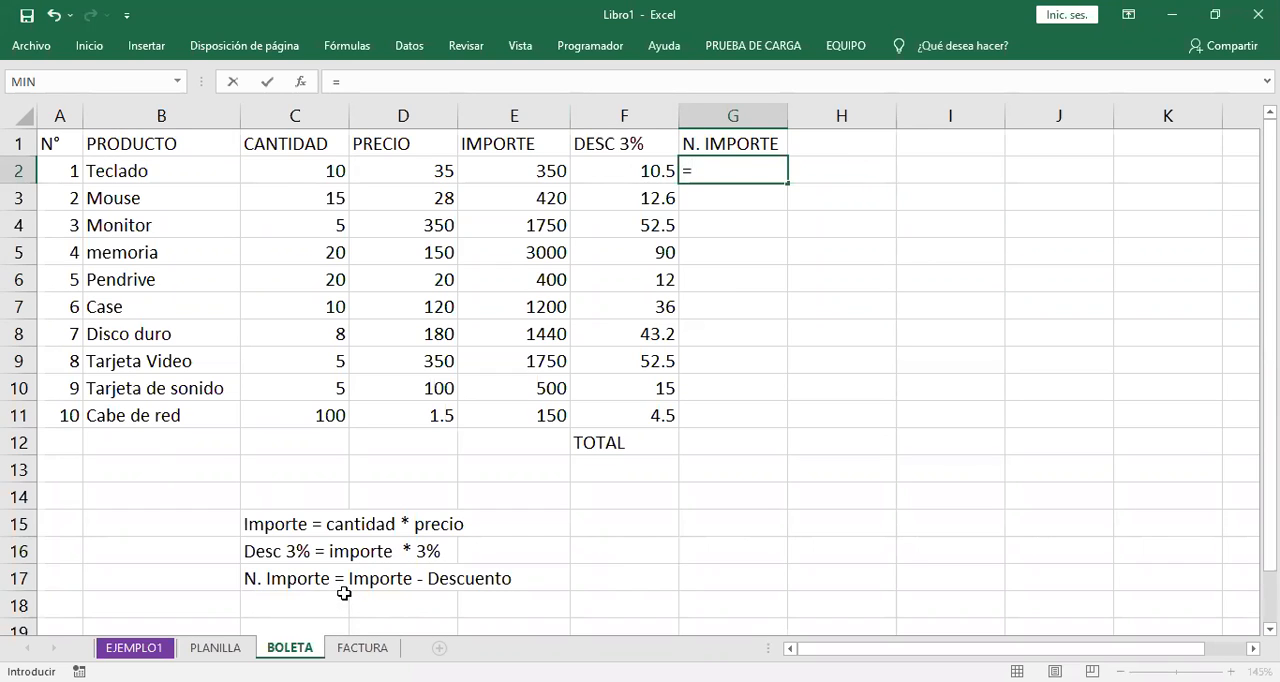
click(514, 179)
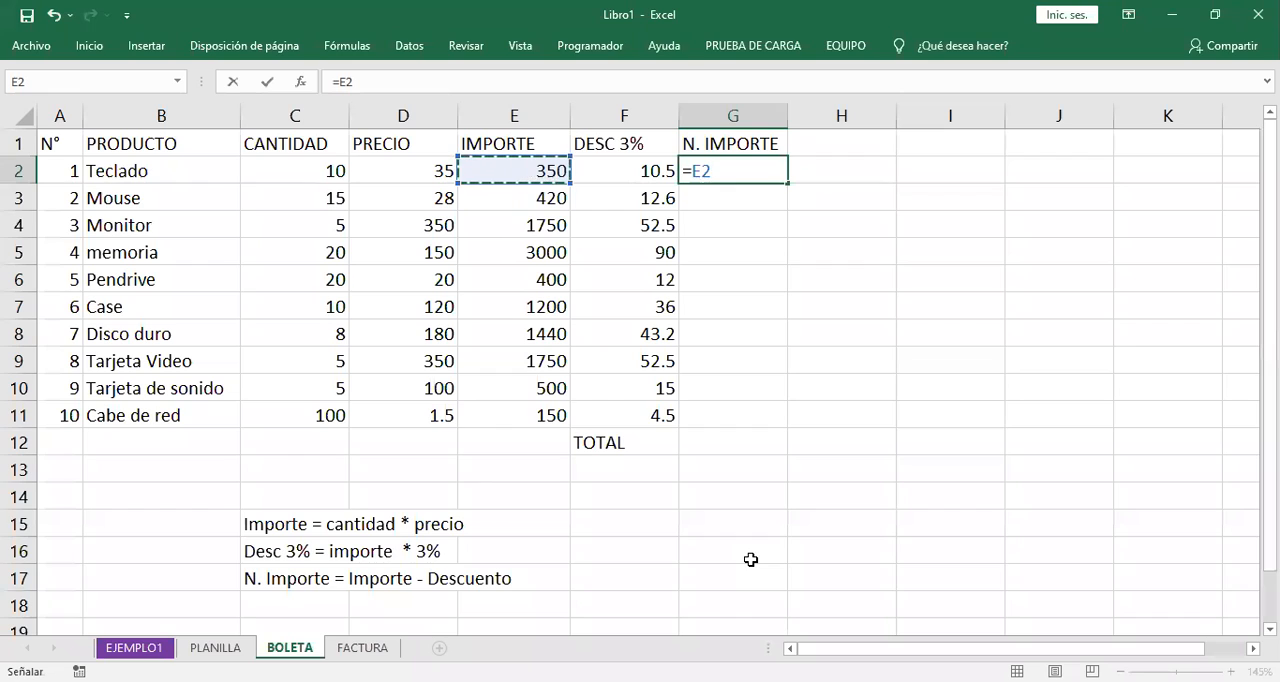
text(-)
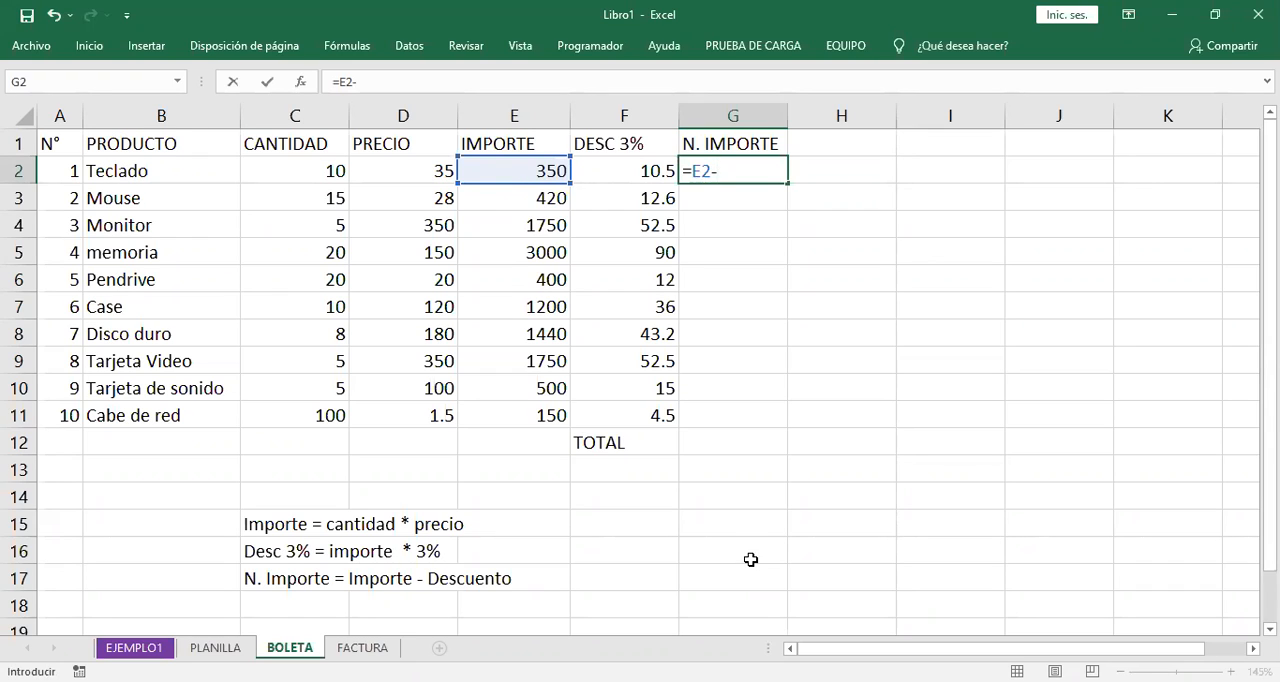
click(621, 171)
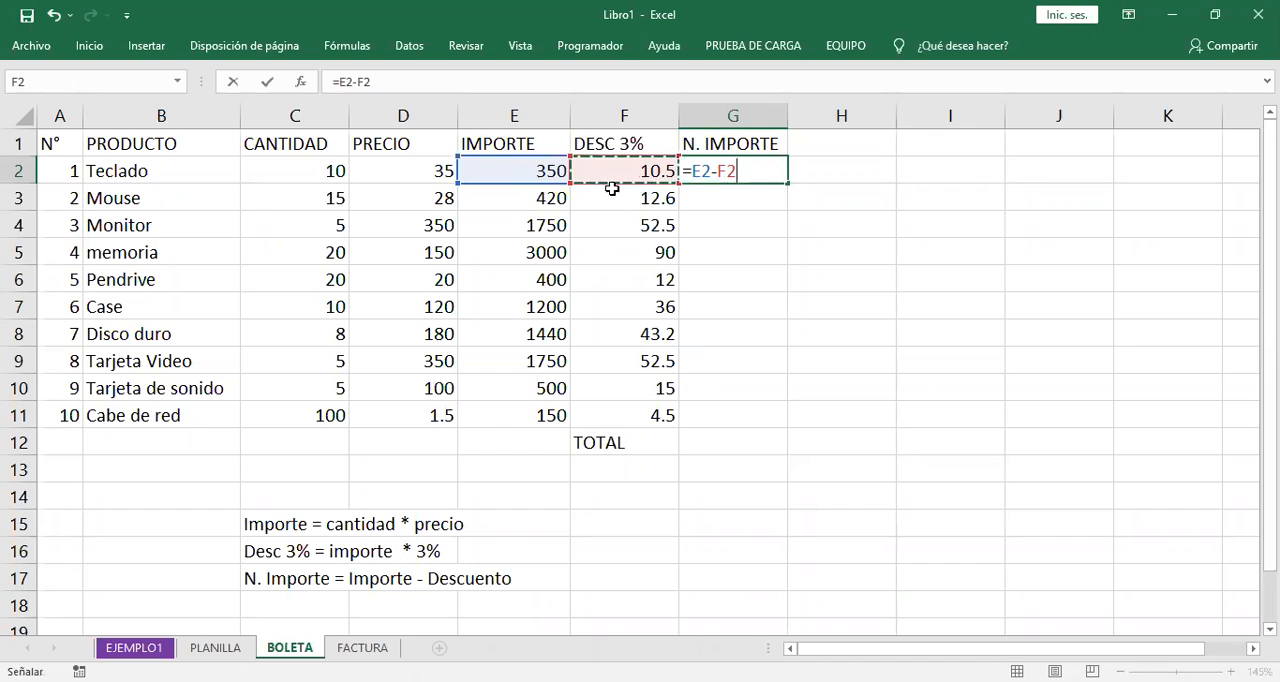
click(757, 170)
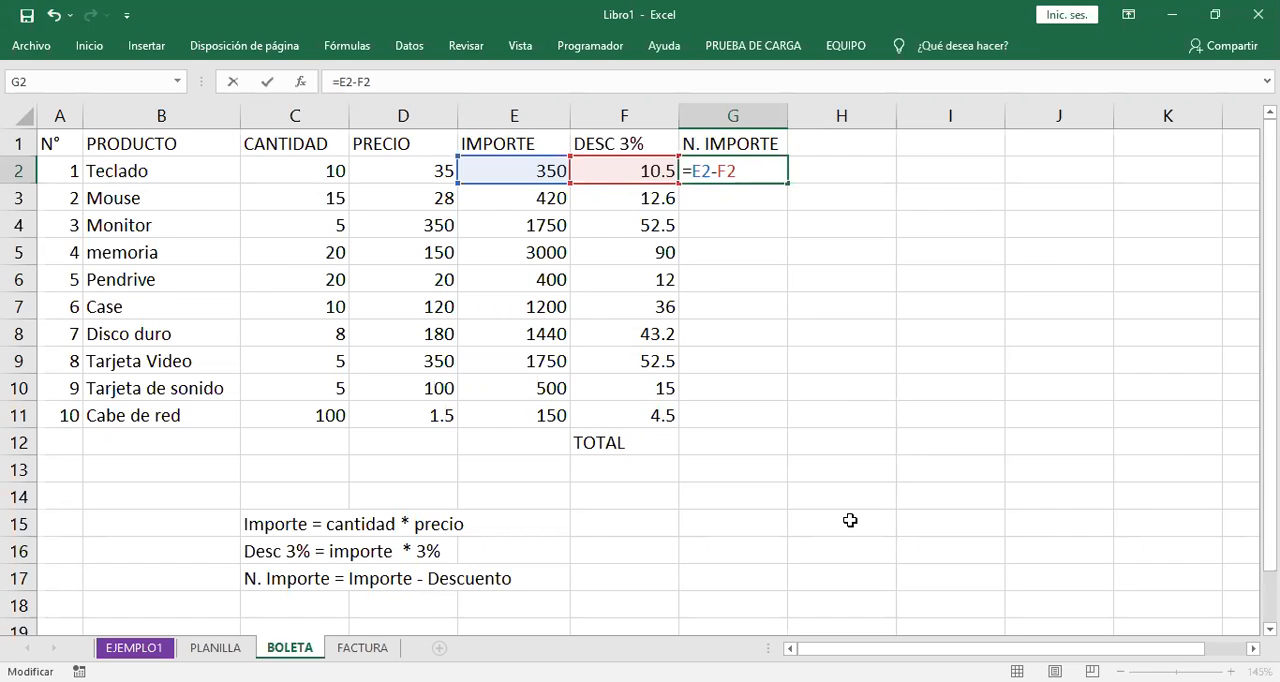
key(Return)
- Fill the N. IMPORTE formula from G2 down to G11 for all products through Cabe de red
click(766, 174)
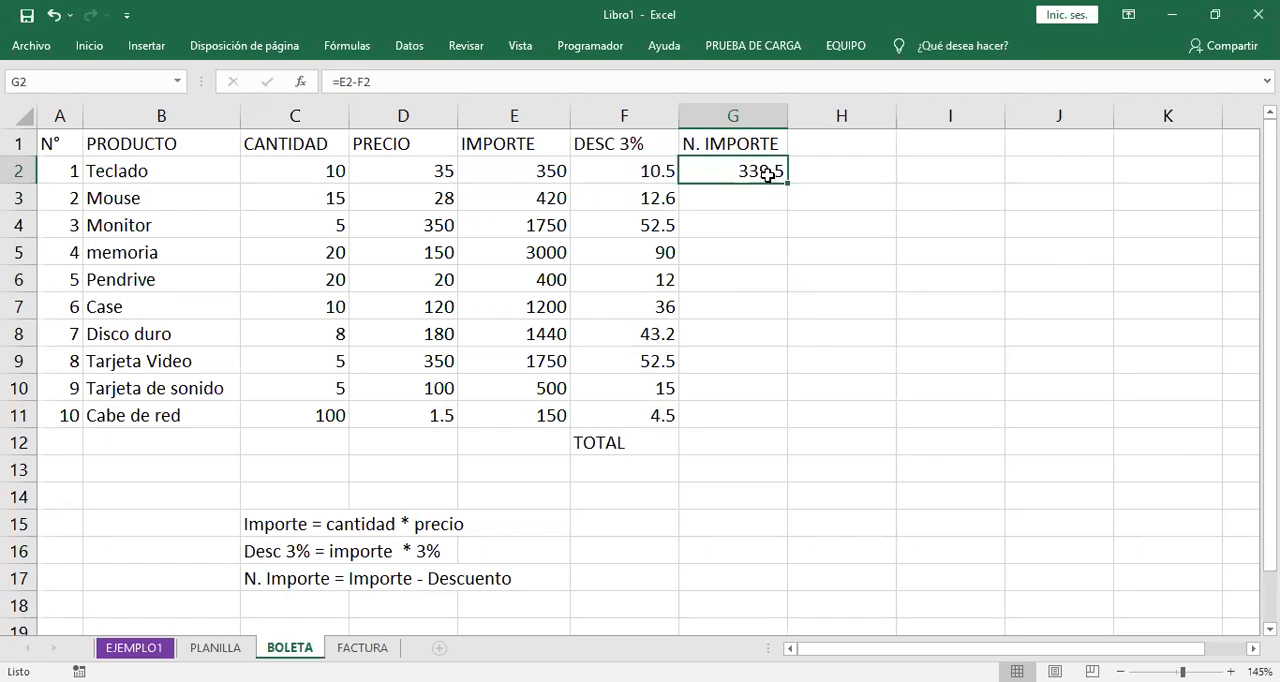
drag(786, 185, 764, 424)
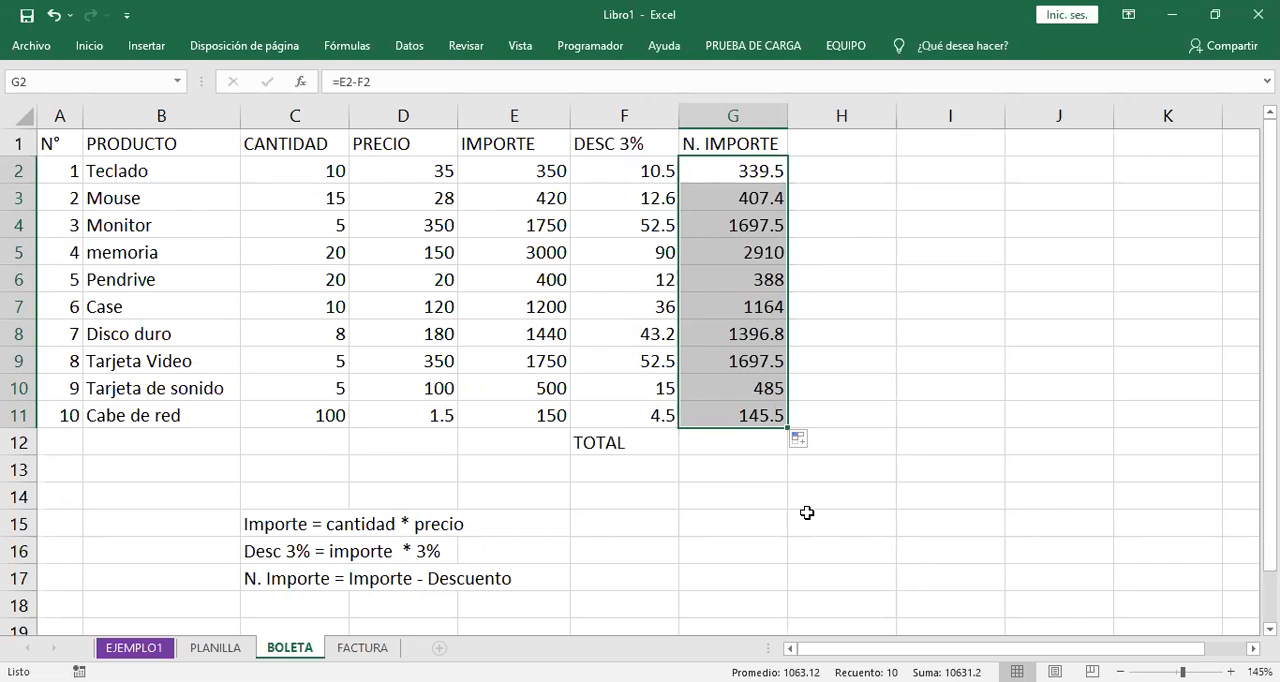
click(722, 446)
- Note the TOTAL rule in C18 as Total = Suma de todos los importes, below the N. Importe rule
scroll(643, 522, down, 1)
scroll(643, 525, up, 1)
click(305, 613)
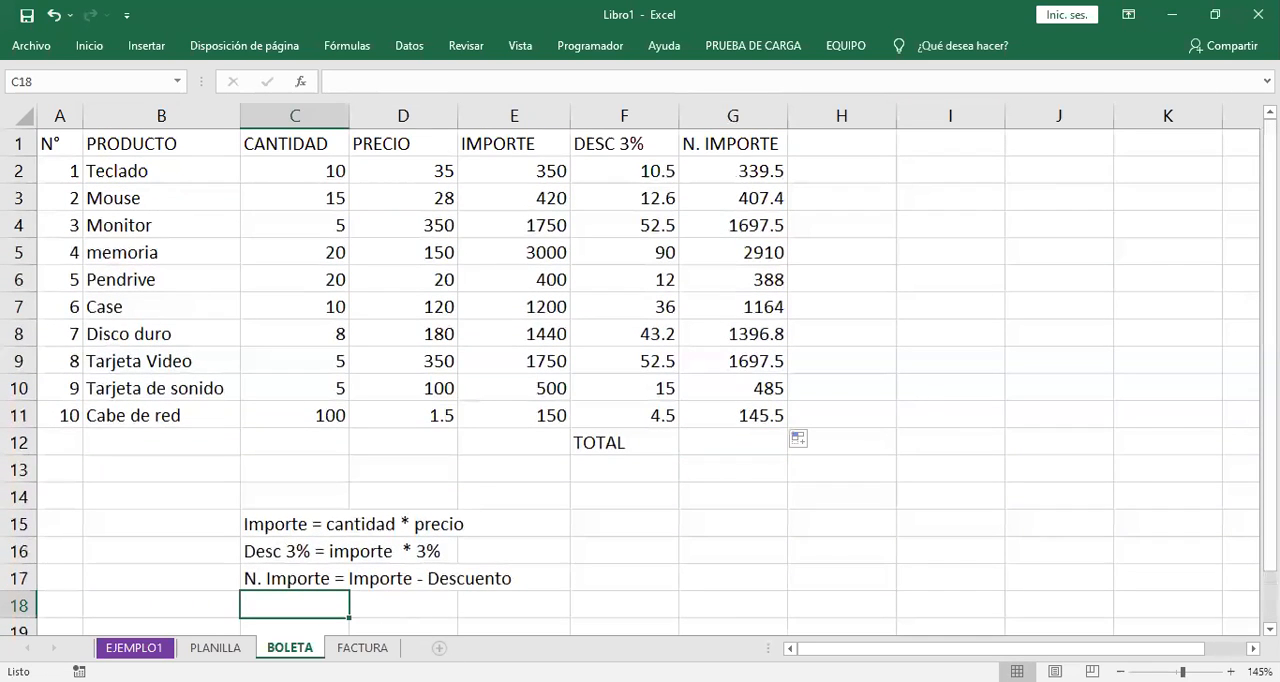
text(TOTA)
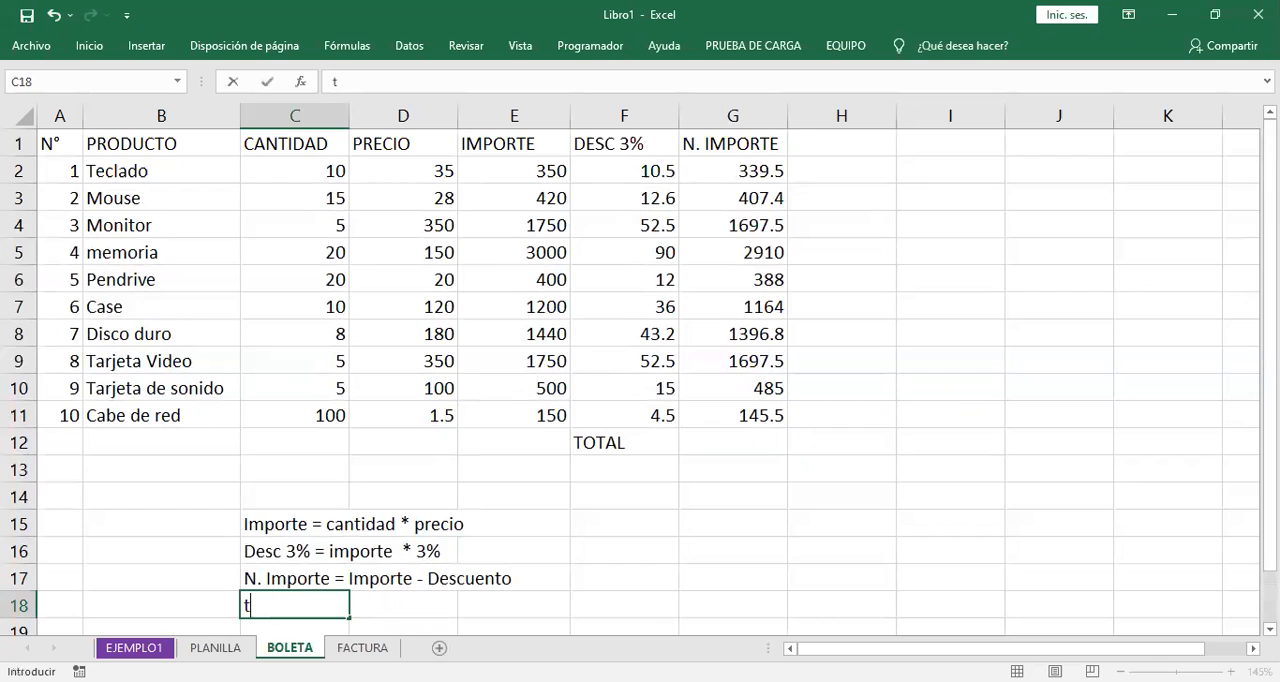
key(BackSpace)
key(BackSpace)
key(BackSpace)
key(BackSpace)
text(Total = Suma d)
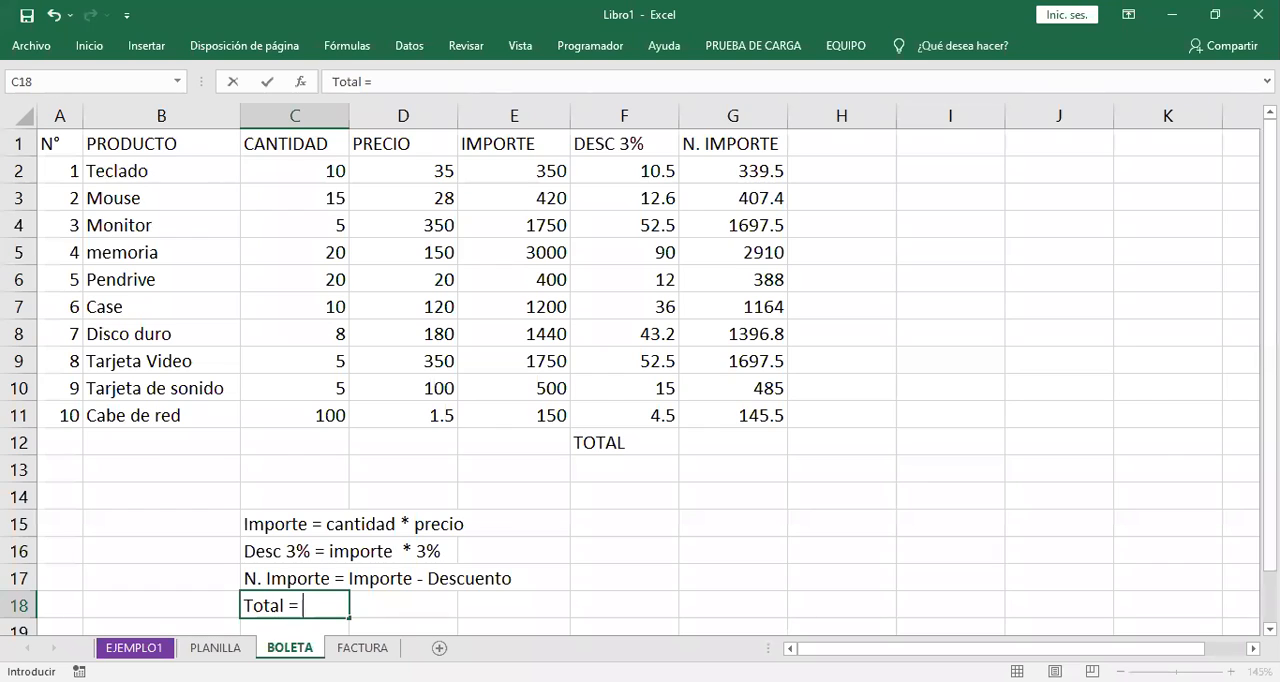
text(e )
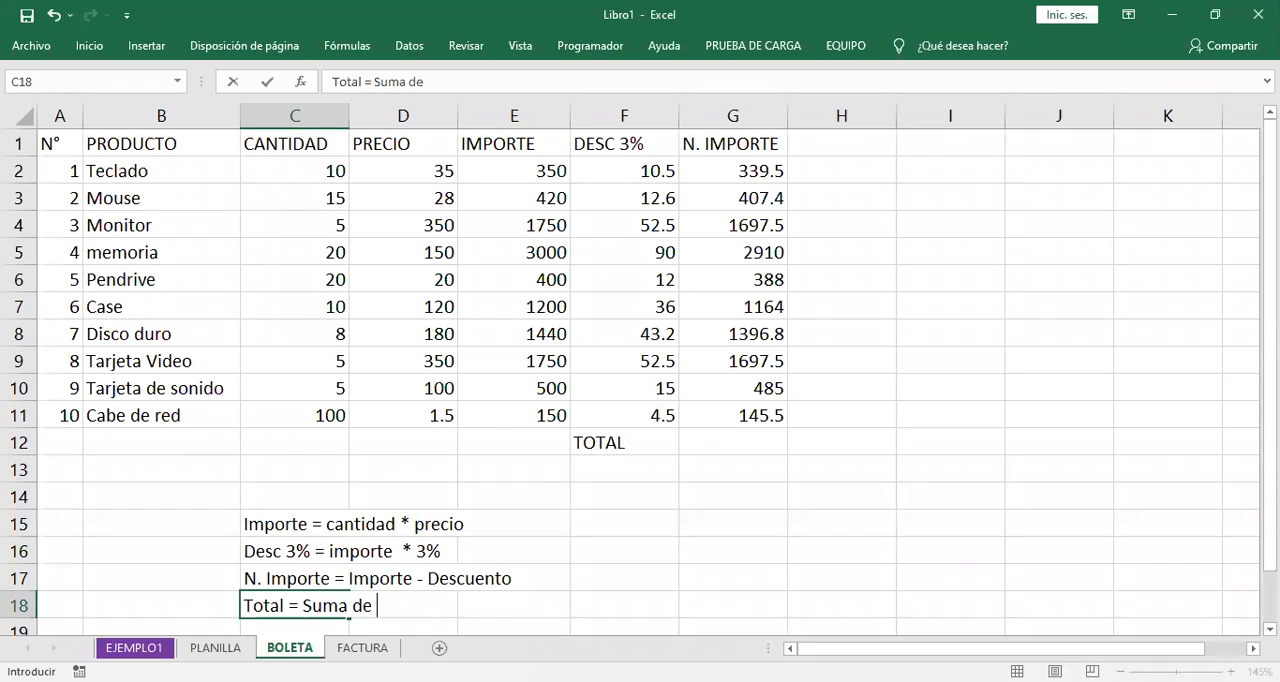
text(todos los importes)
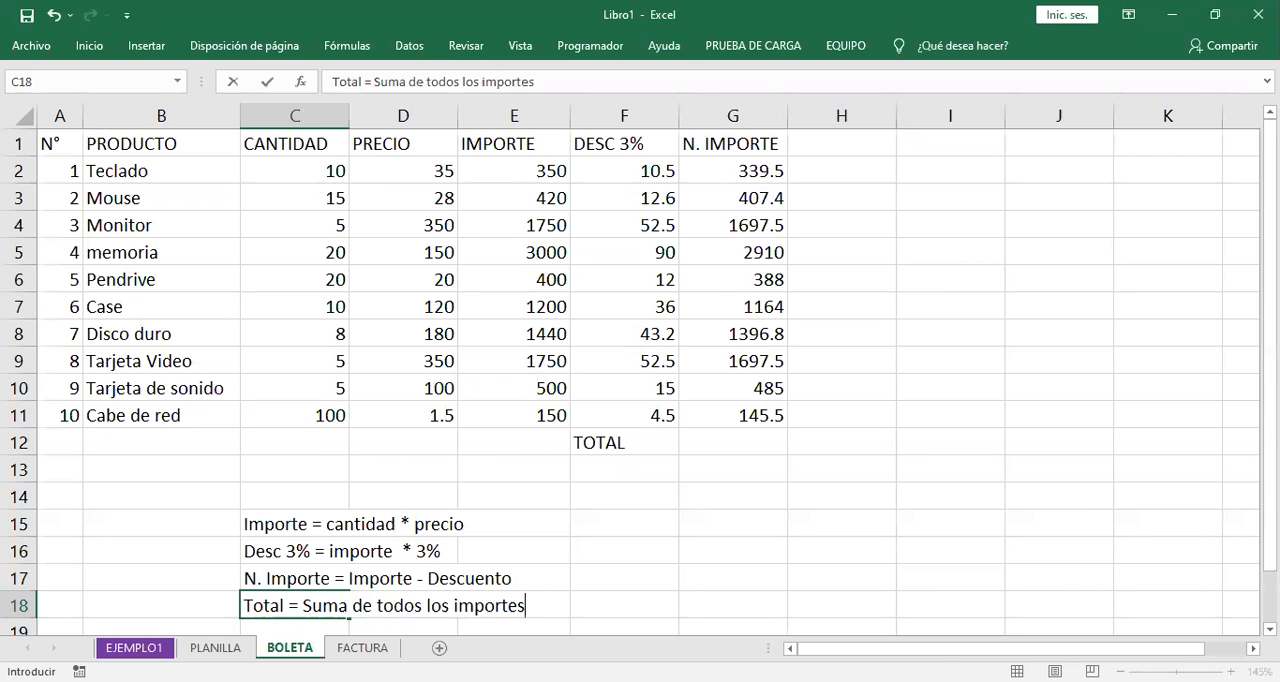
key(Return)
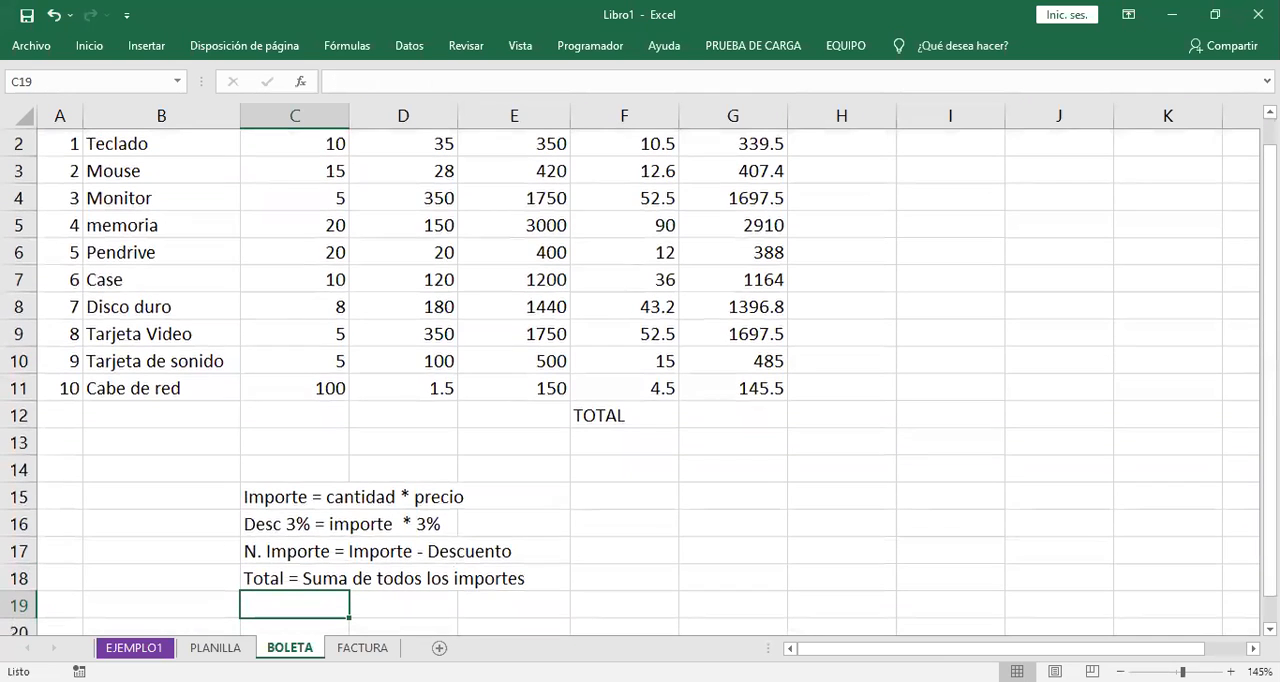
scroll(805, 514, up, 1)
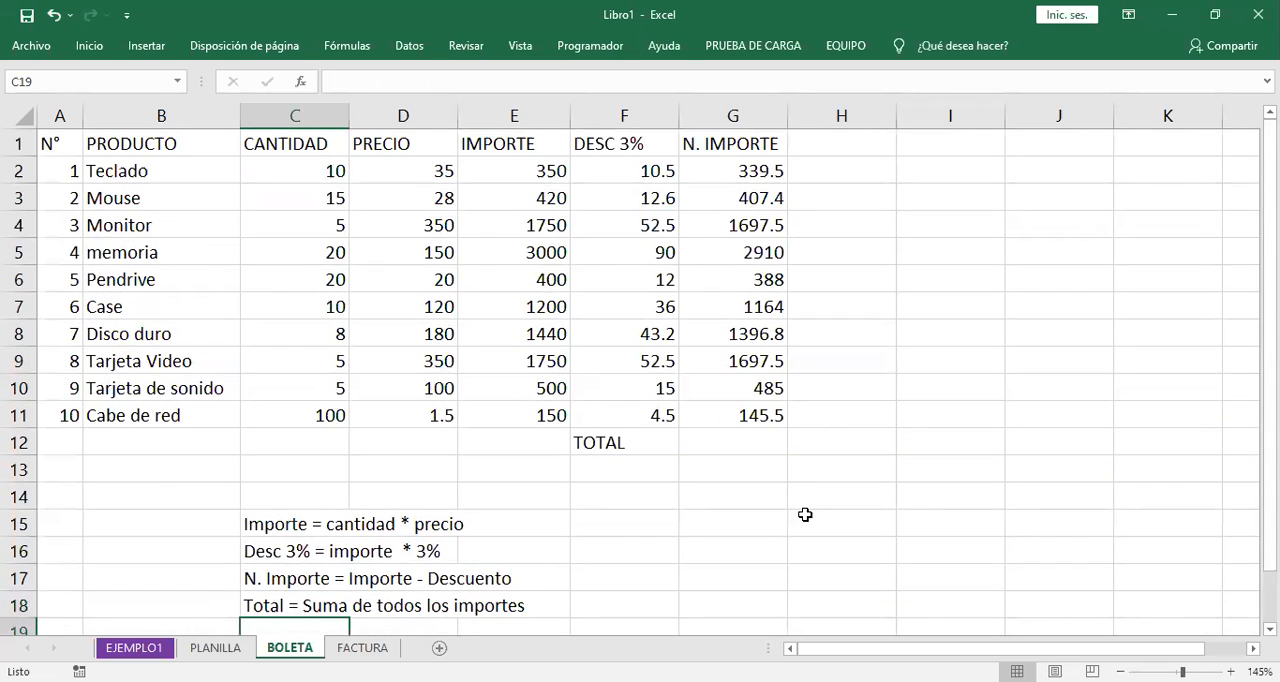
- Enter the TOTAL formula in G12 by adding each N. IMPORTE cell individually: =G2+G3+G4+G5+G6+G7+G8+G9+G10+G11
drag(751, 170, 749, 416)
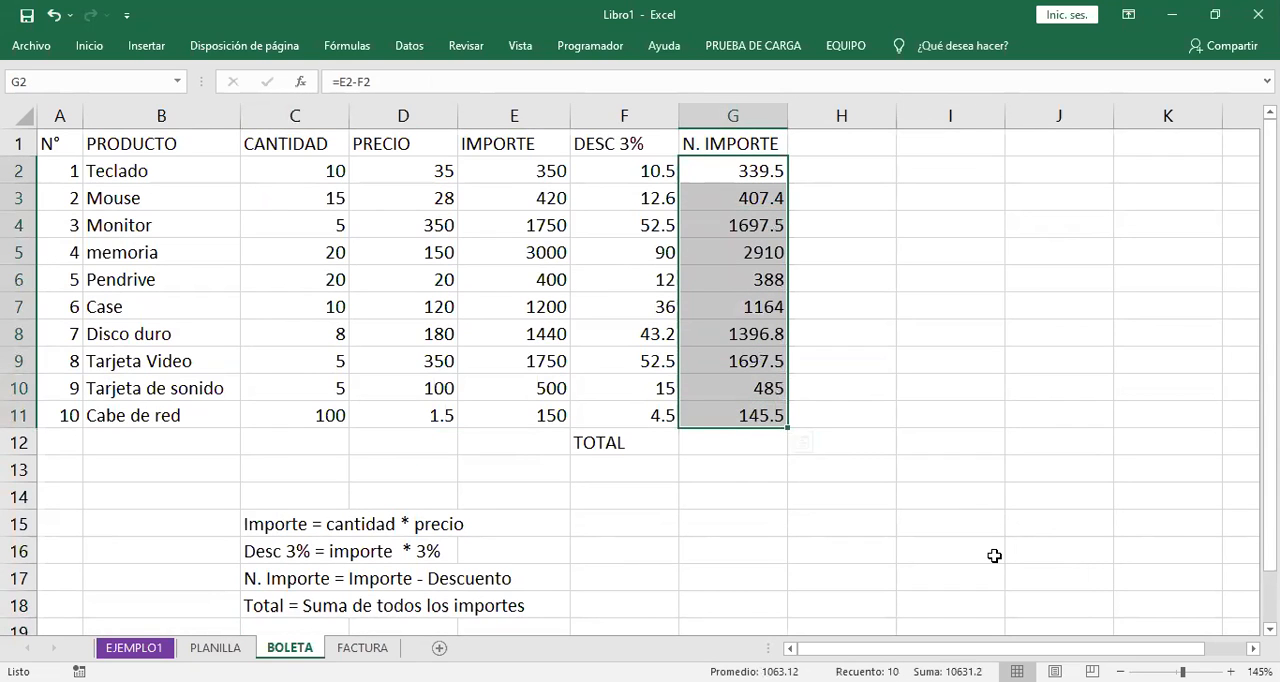
click(730, 438)
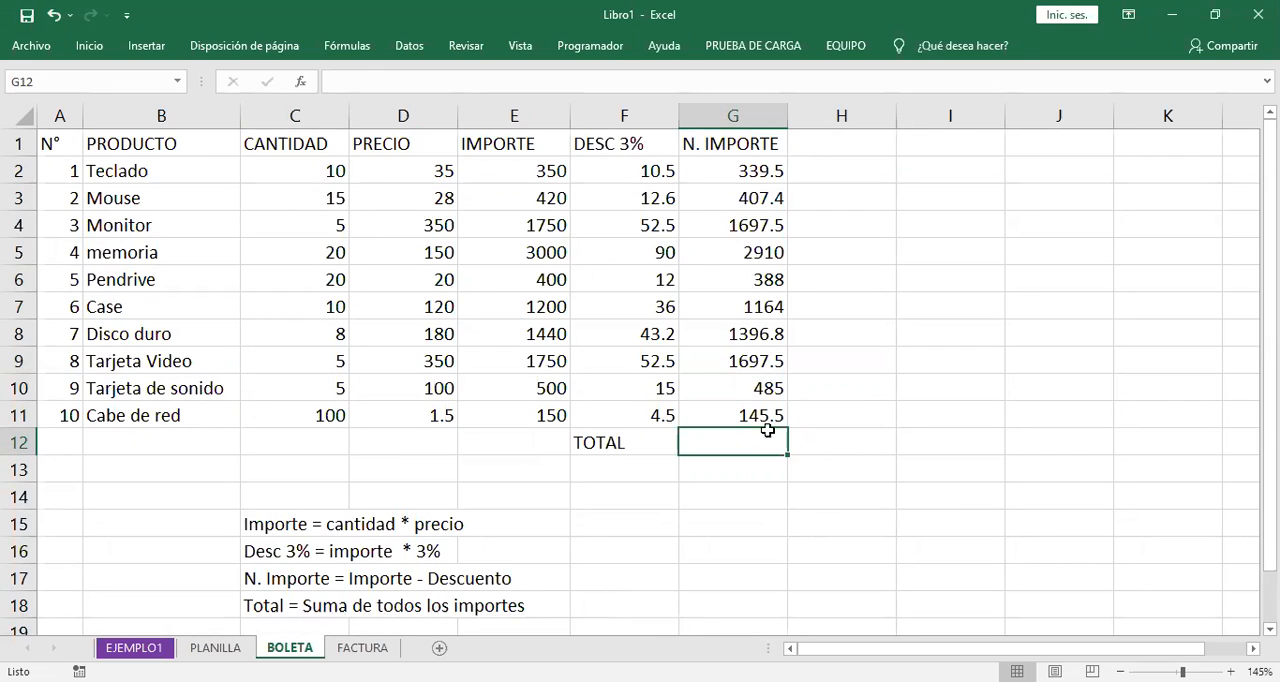
click(759, 174)
drag(759, 174, 751, 409)
click(730, 443)
text(=)
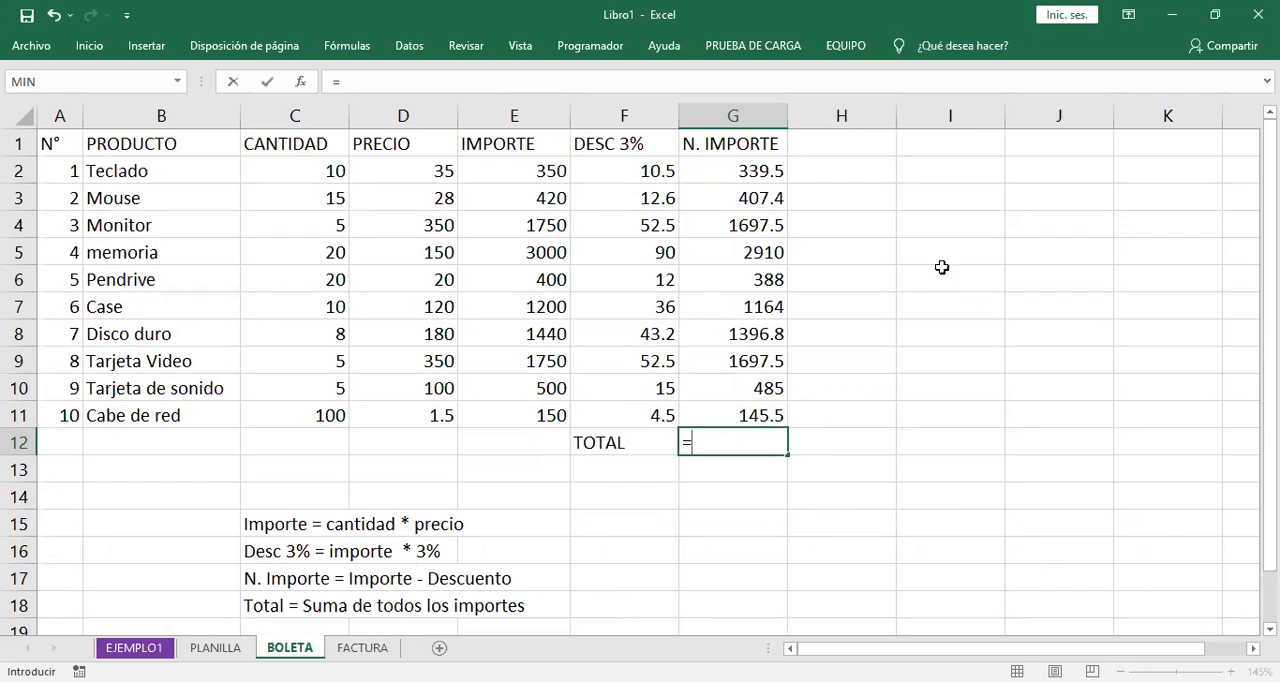
click(774, 176)
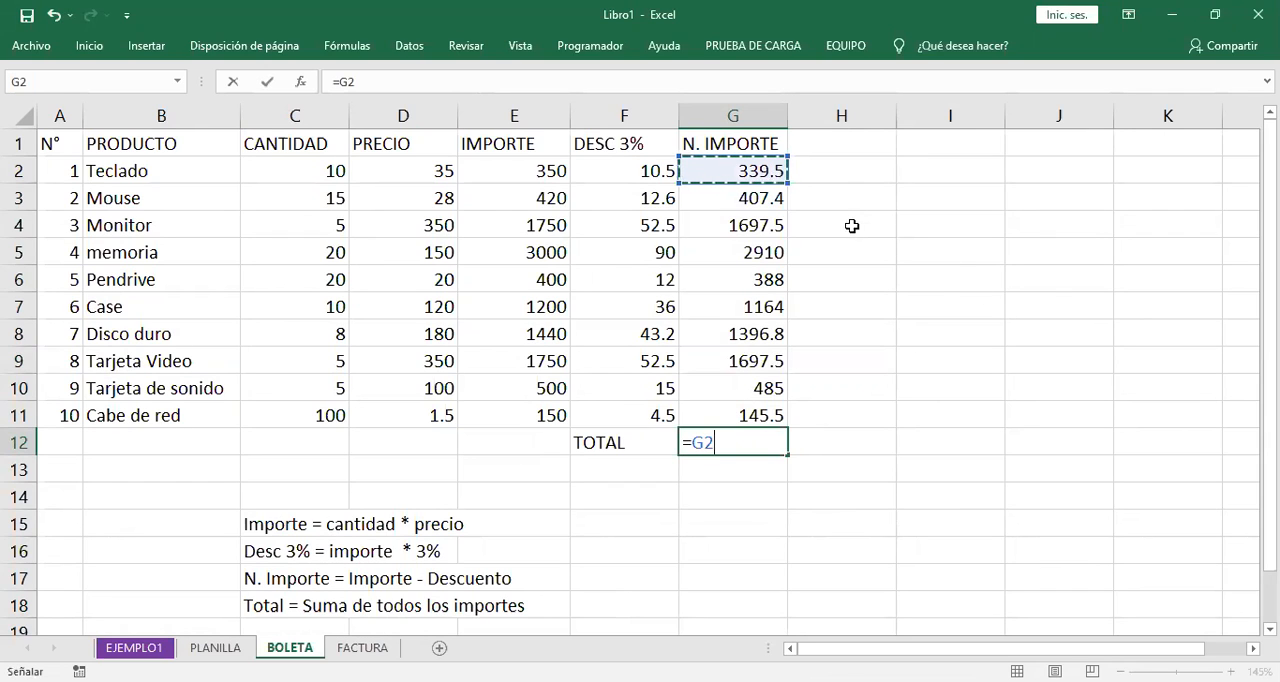
text(+)
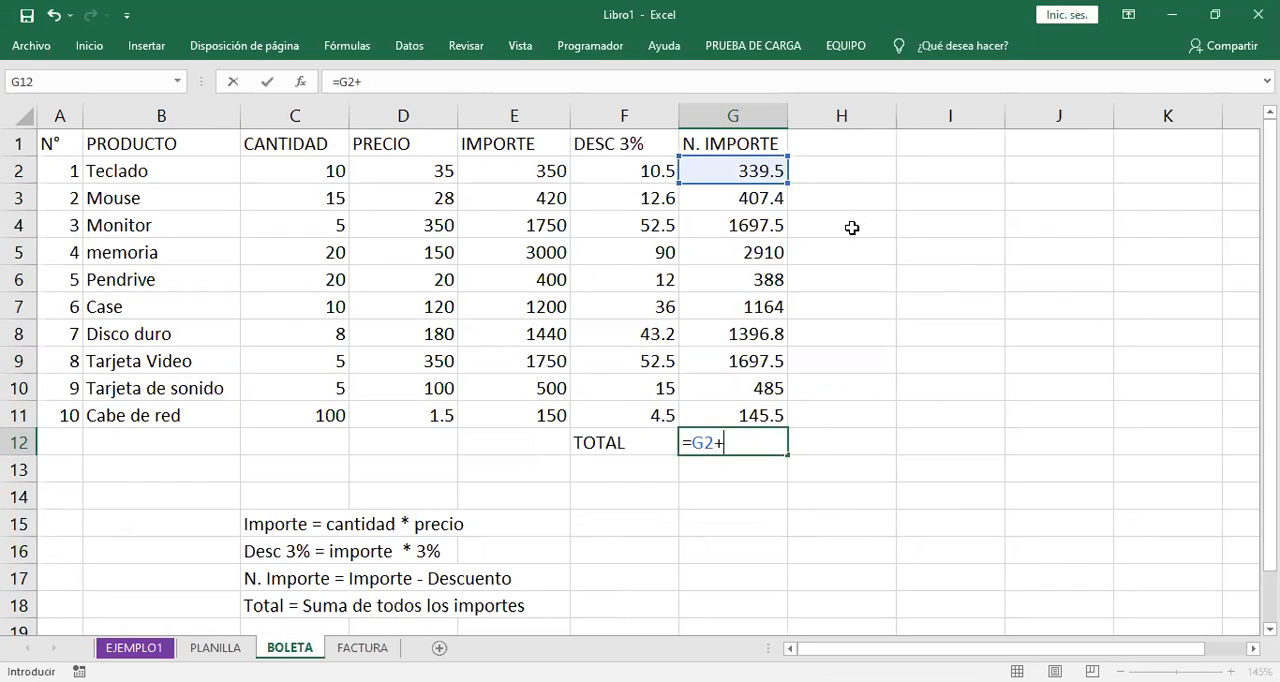
click(776, 200)
text(+)
click(767, 226)
text(+)
click(763, 252)
text(+)
click(759, 278)
text(+)
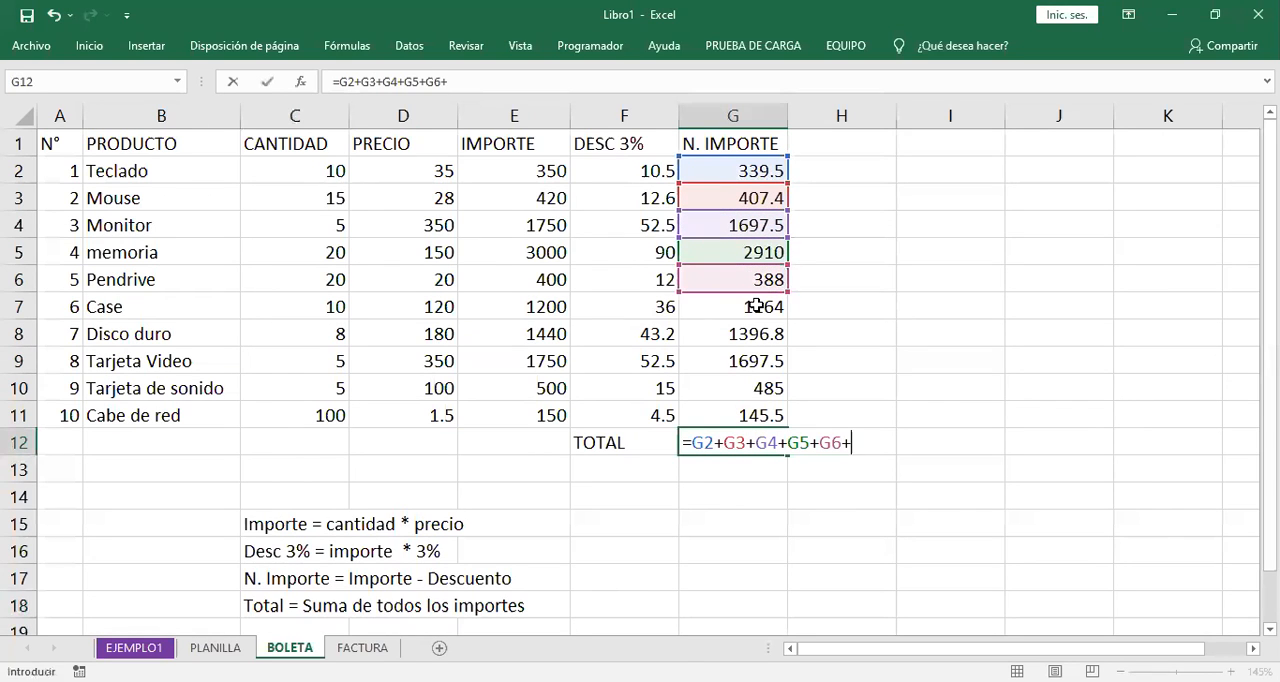
click(757, 306)
text(+)
click(757, 334)
text(+)
click(762, 362)
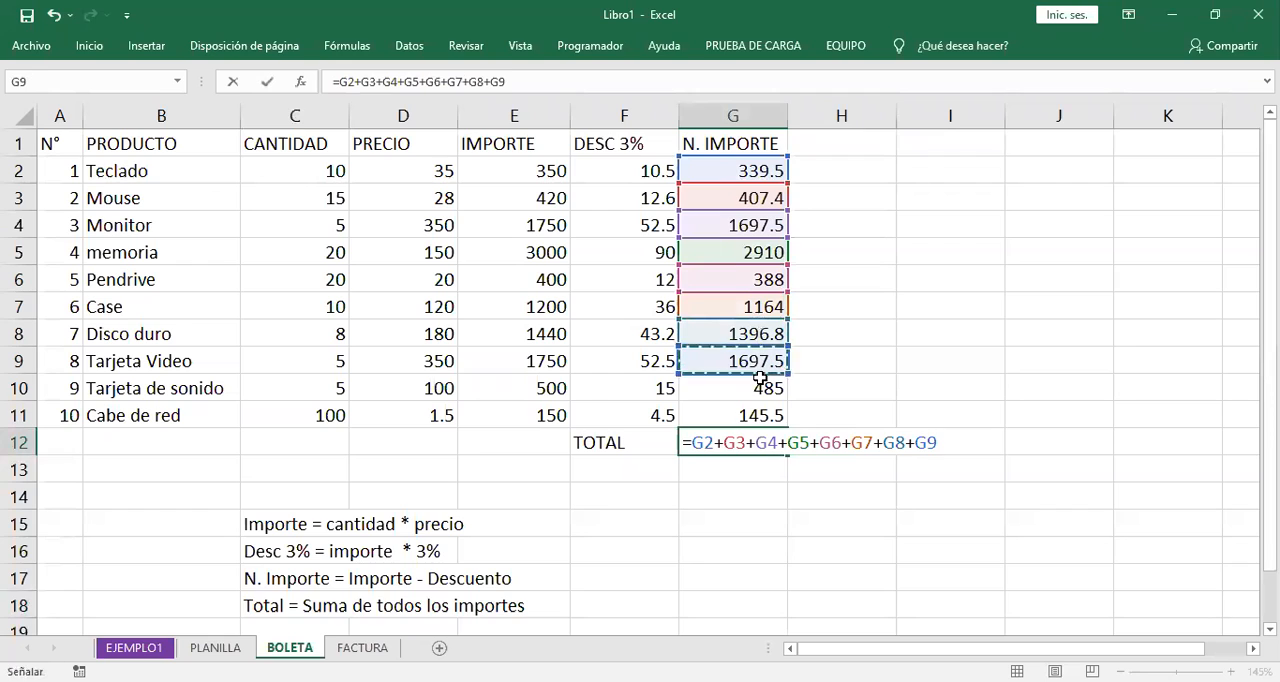
text(+)
click(760, 385)
text(+)
click(760, 412)
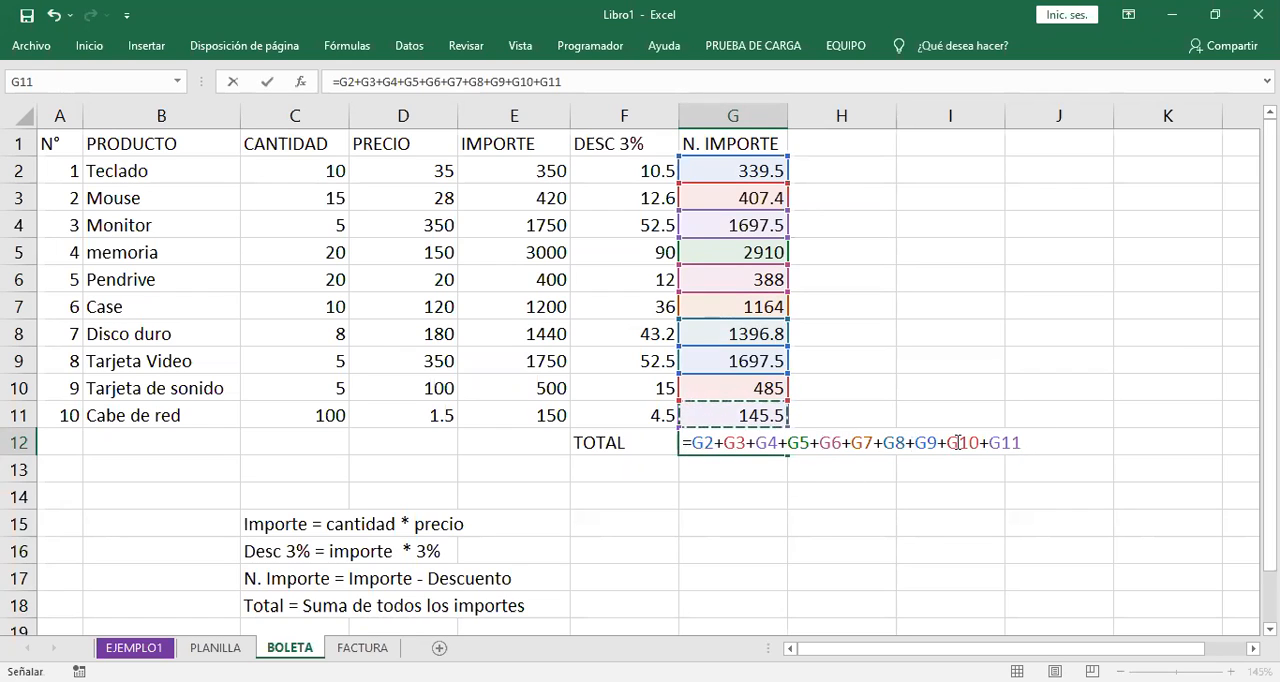
click(1032, 437)
key(Return)
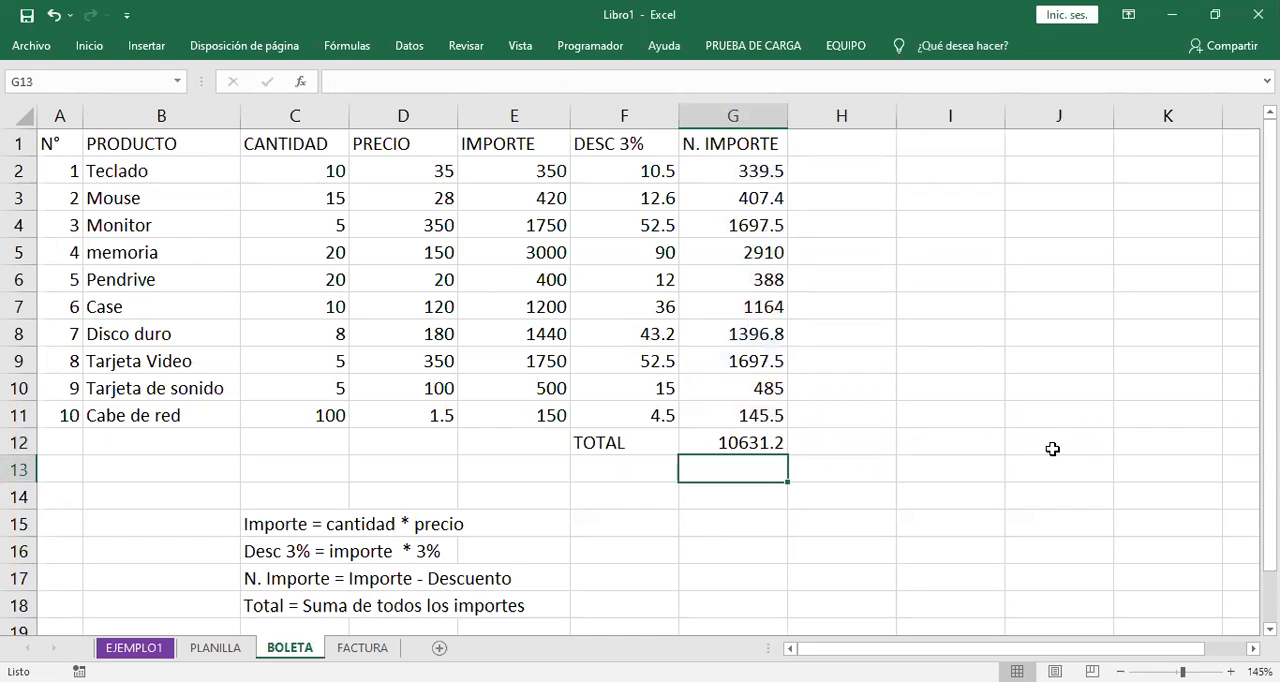
- Replace the cell-by-cell addition in G12 with an automatic sum of the N. IMPORTE range, =SUMA(G2:G11)
key(Up)
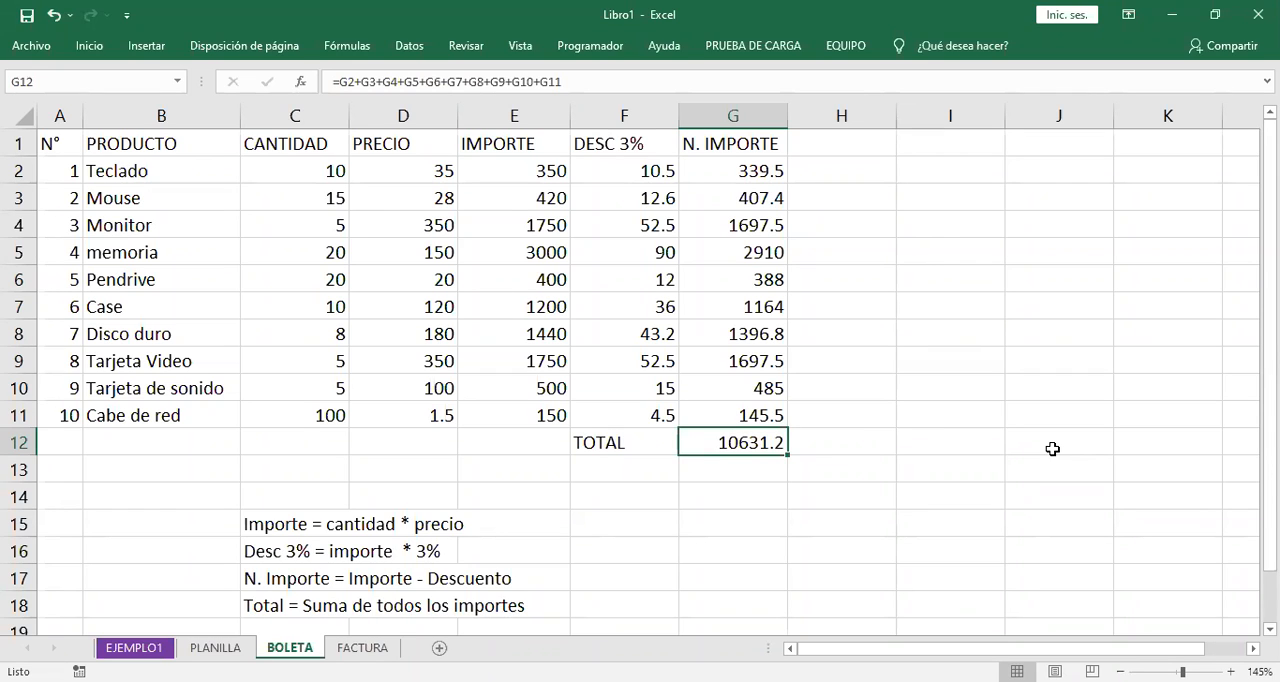
key(Delete)
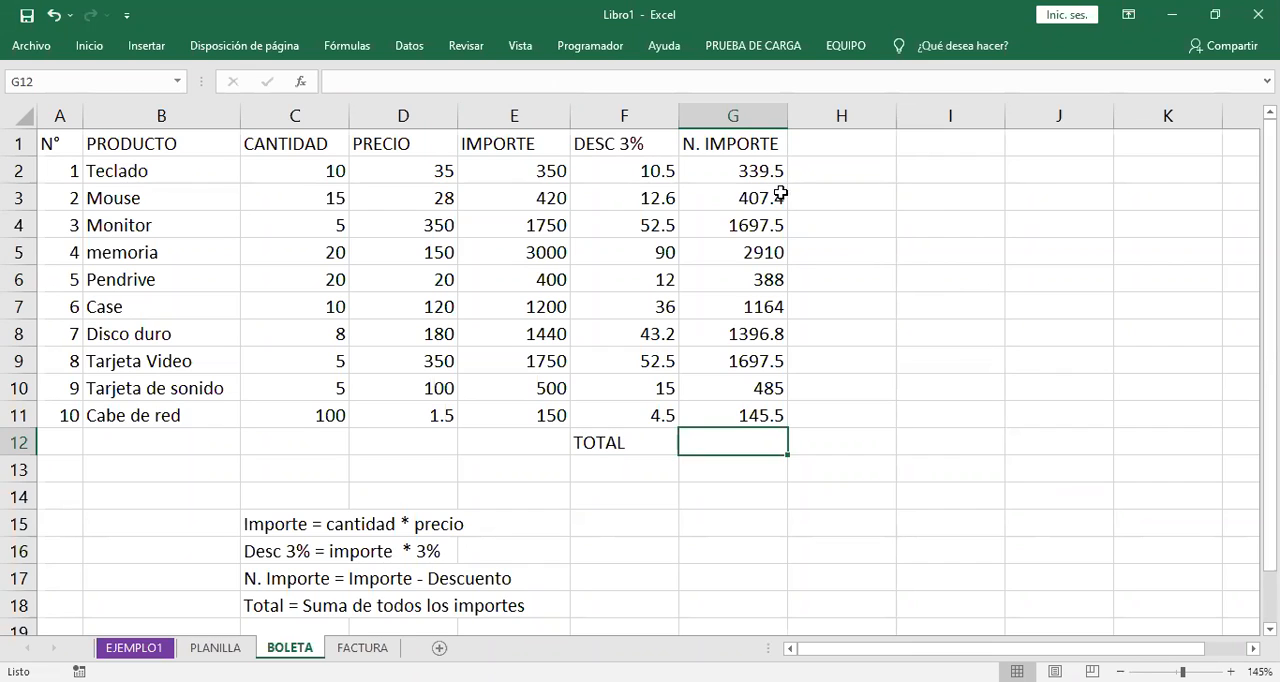
drag(760, 173, 757, 418)
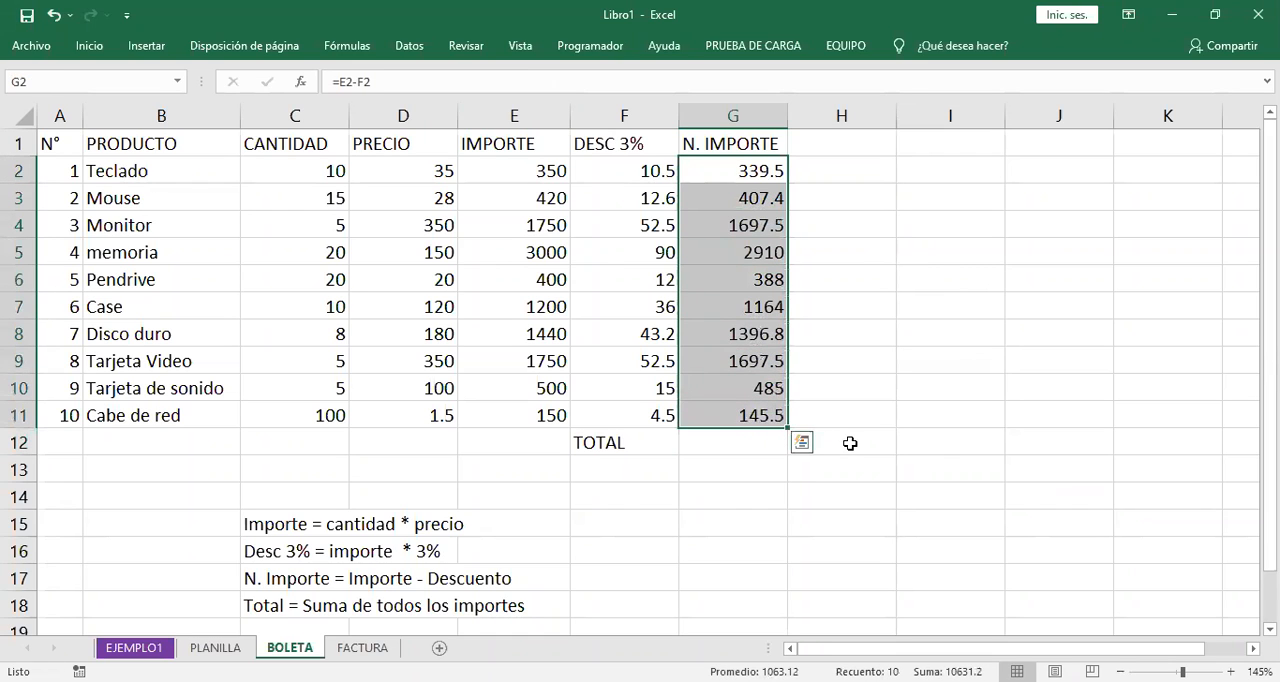
click(99, 57)
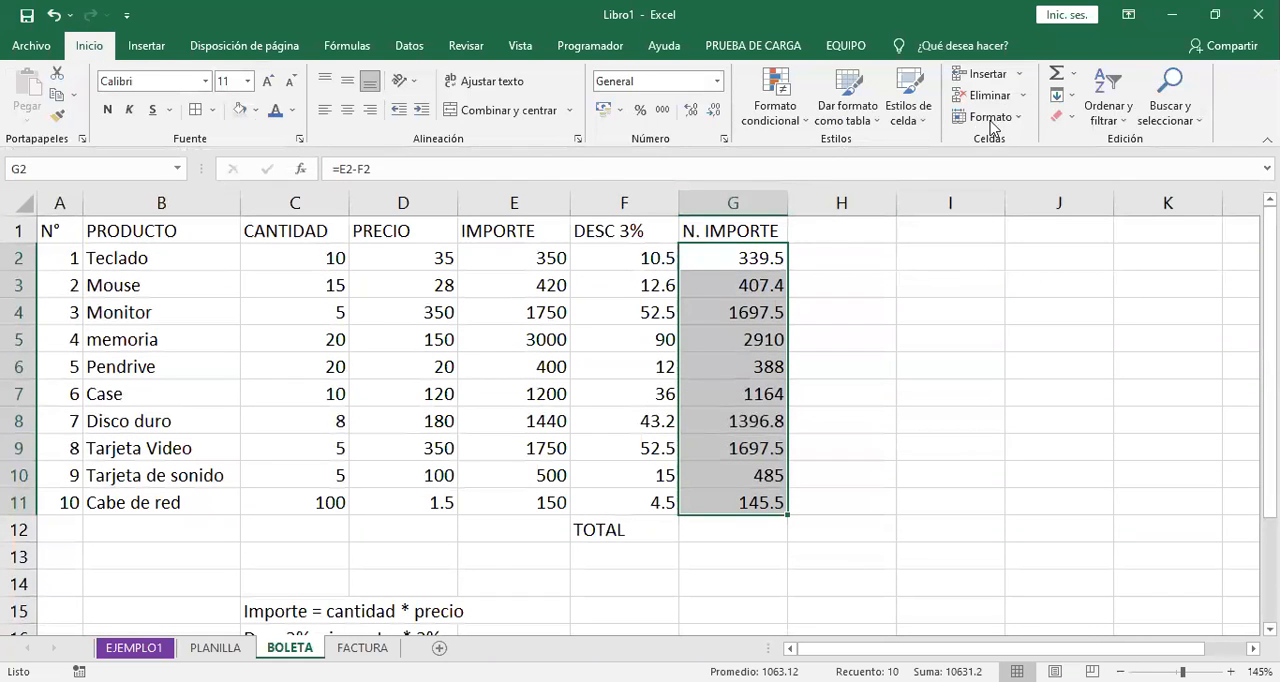
click(1058, 80)
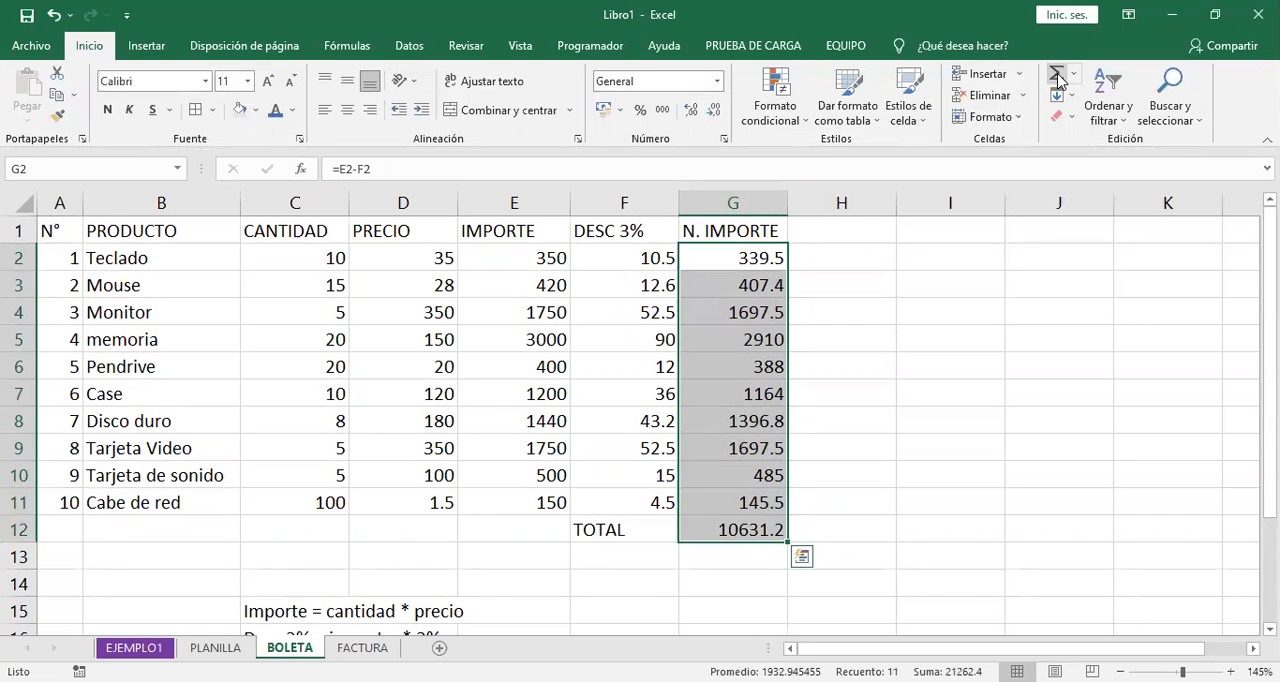
click(770, 529)
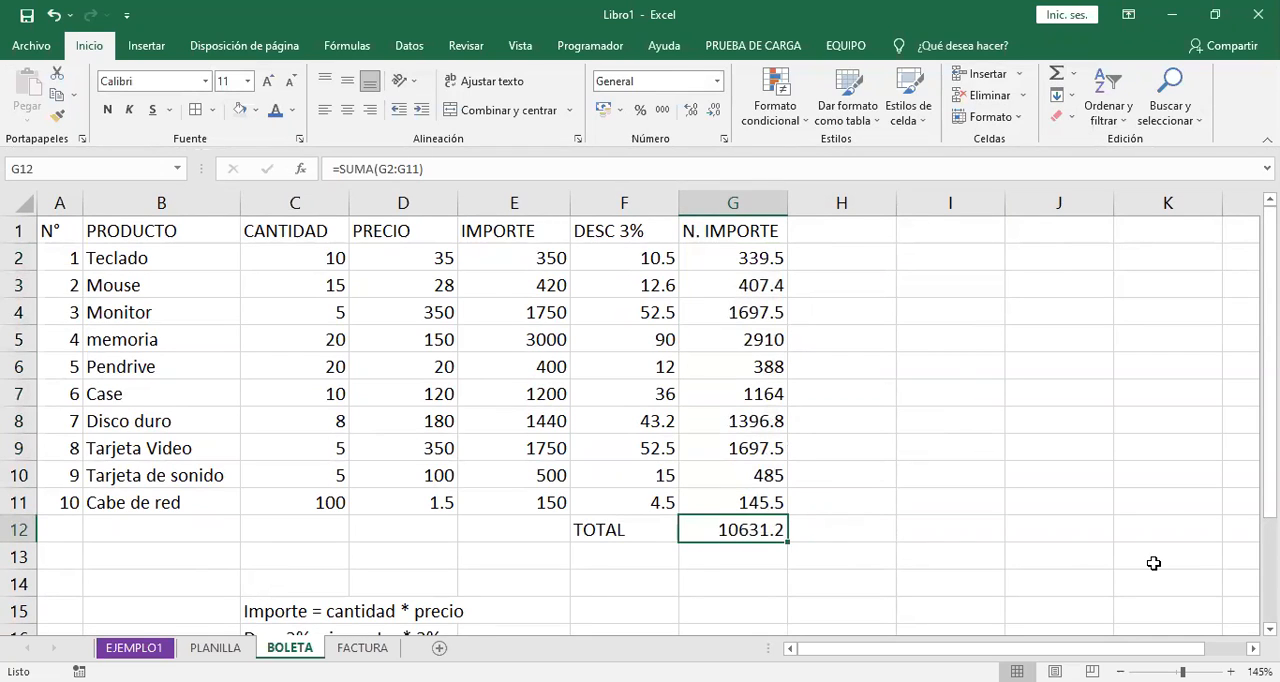
- Reapply the automatic sum to G2:G11 and examine the range used by the SUMA formula in G12
drag(774, 262, 780, 498)
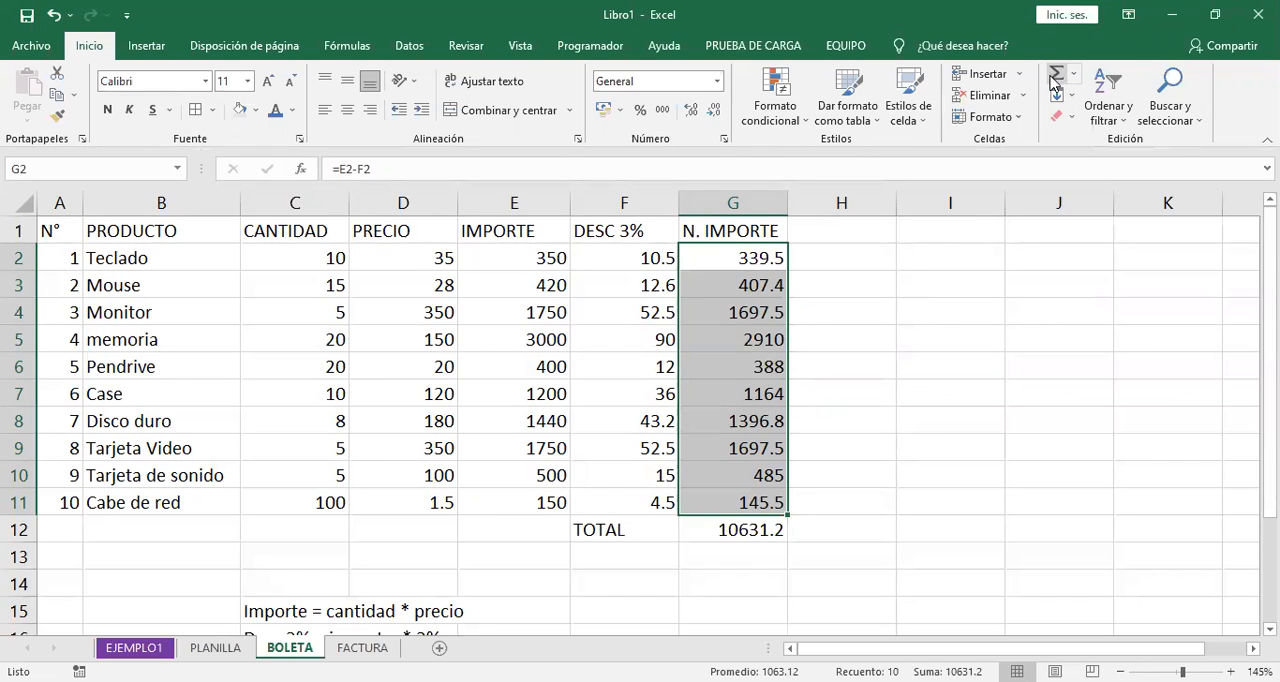
click(1054, 80)
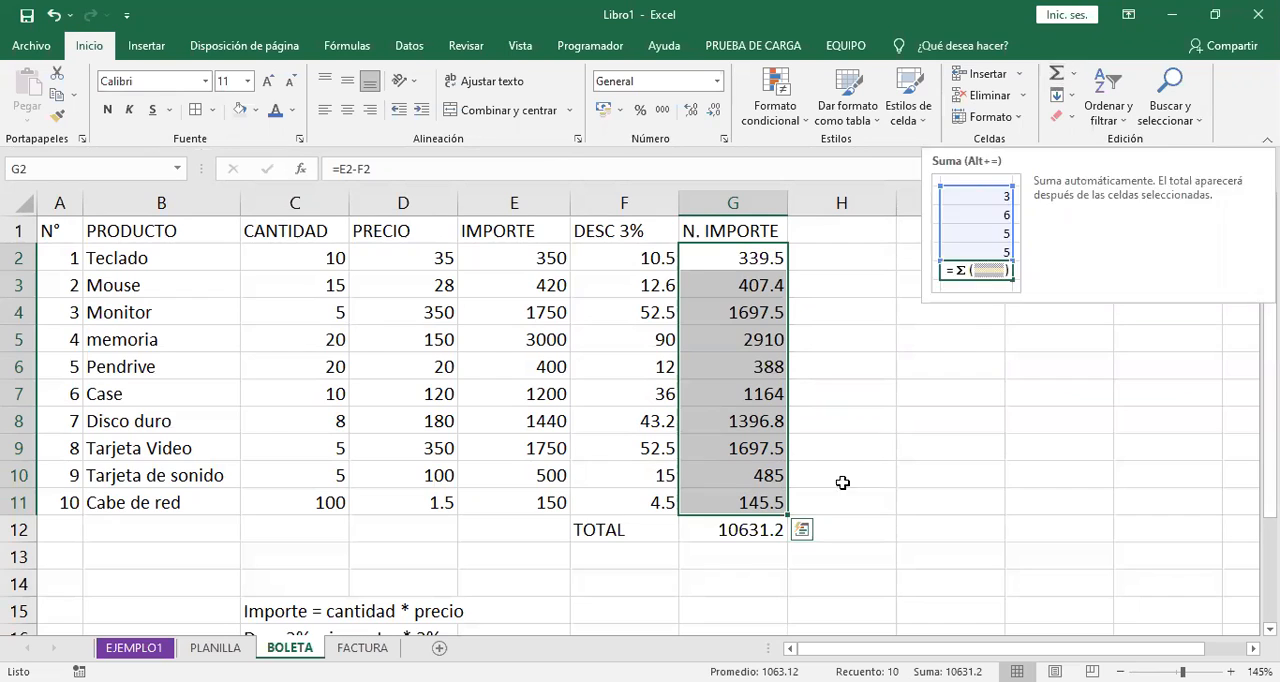
click(771, 527)
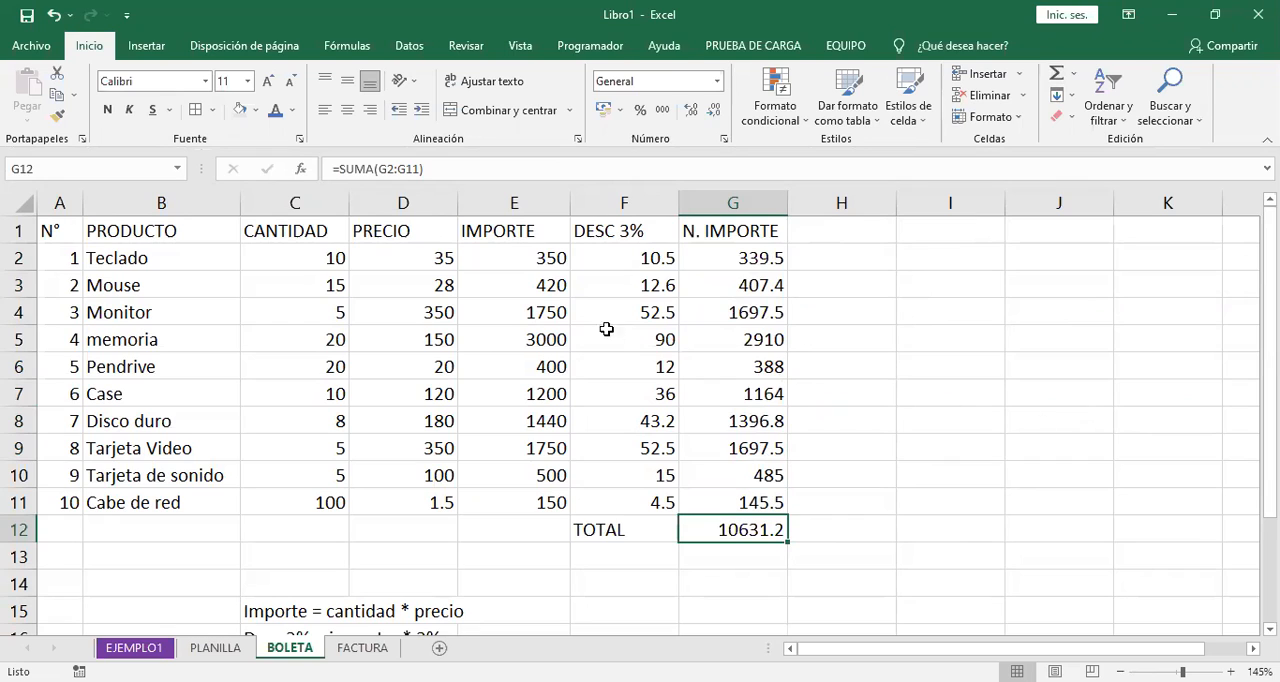
double_click(777, 530)
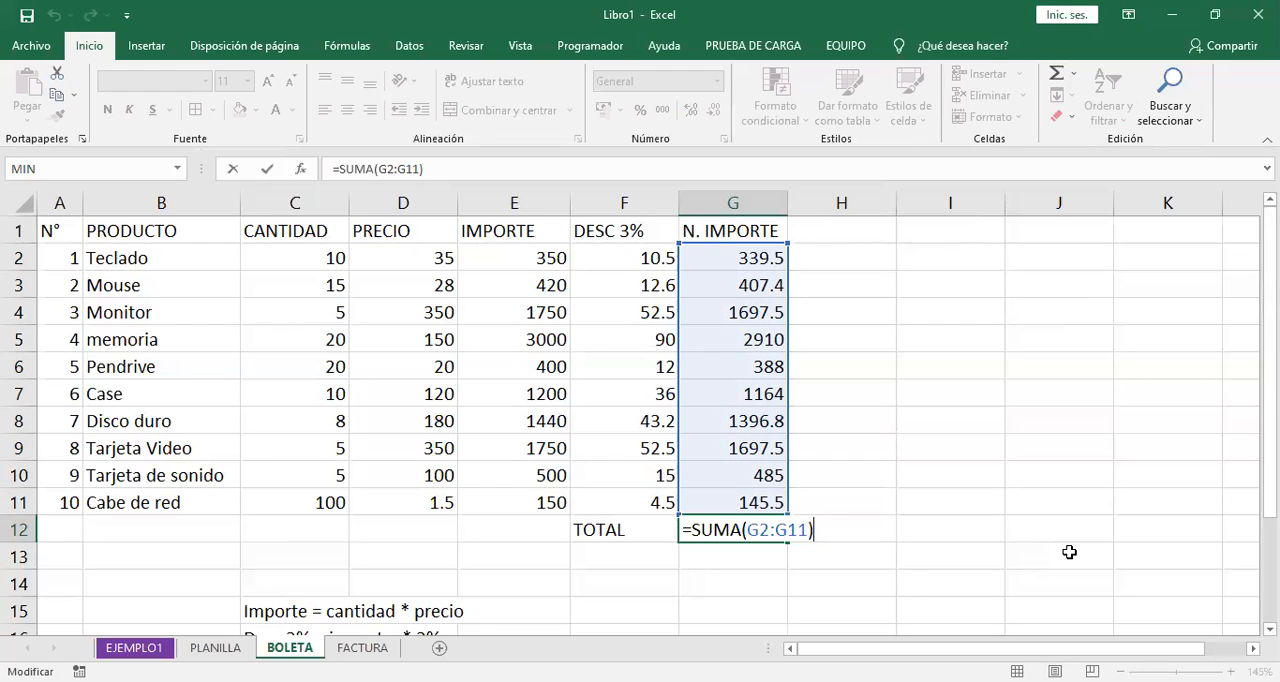
key(Return)
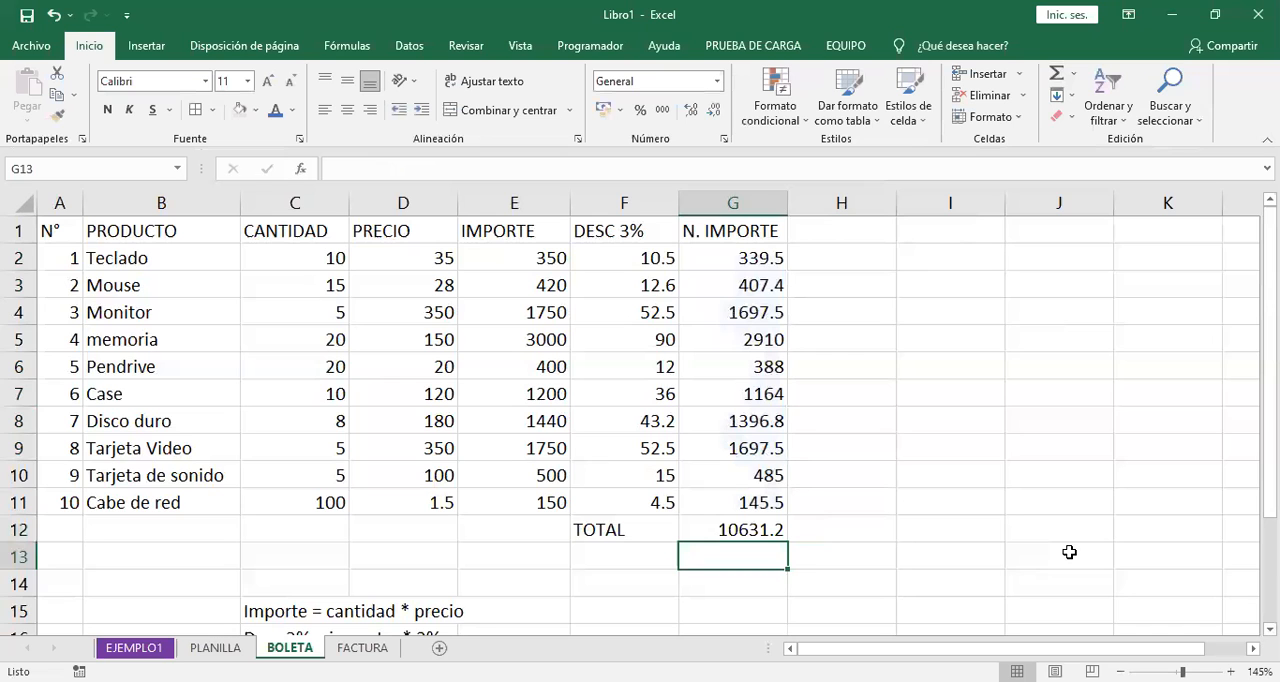
- Review the noted Importe rule, the N. IMPORTE formula in G2 and the TOTAL formula in G12
double_click(89, 45)
scroll(417, 520, down, 1)
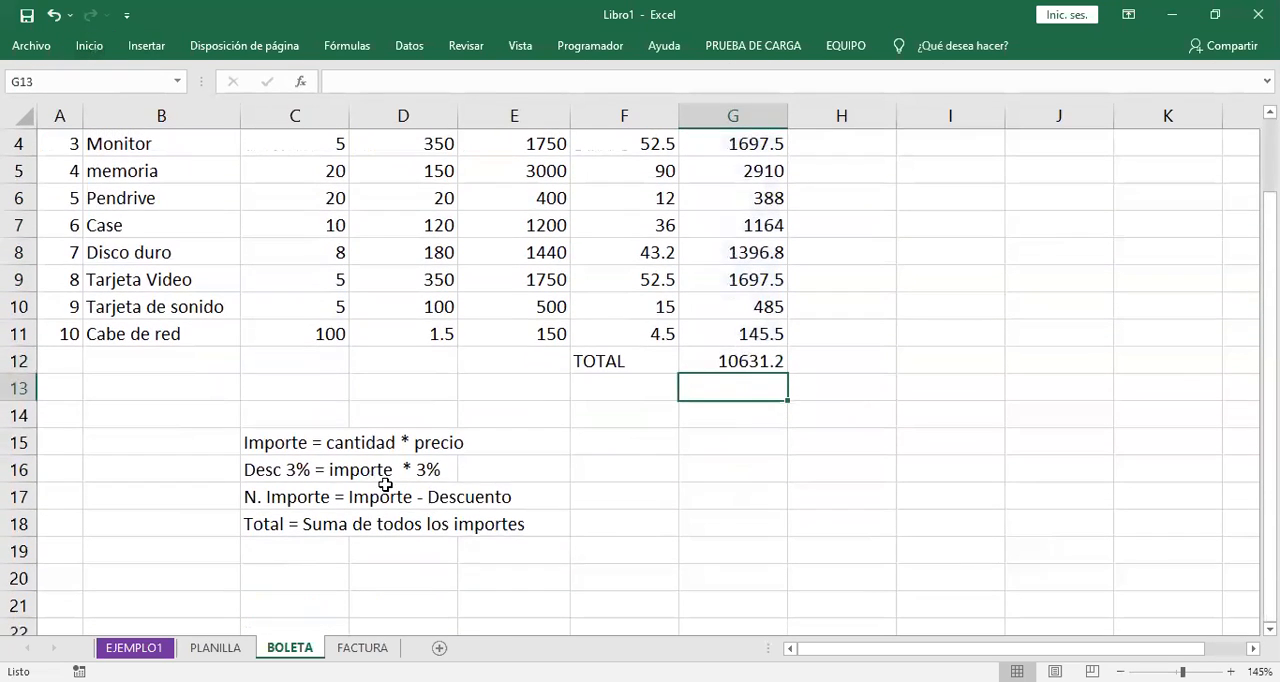
drag(289, 446, 451, 446)
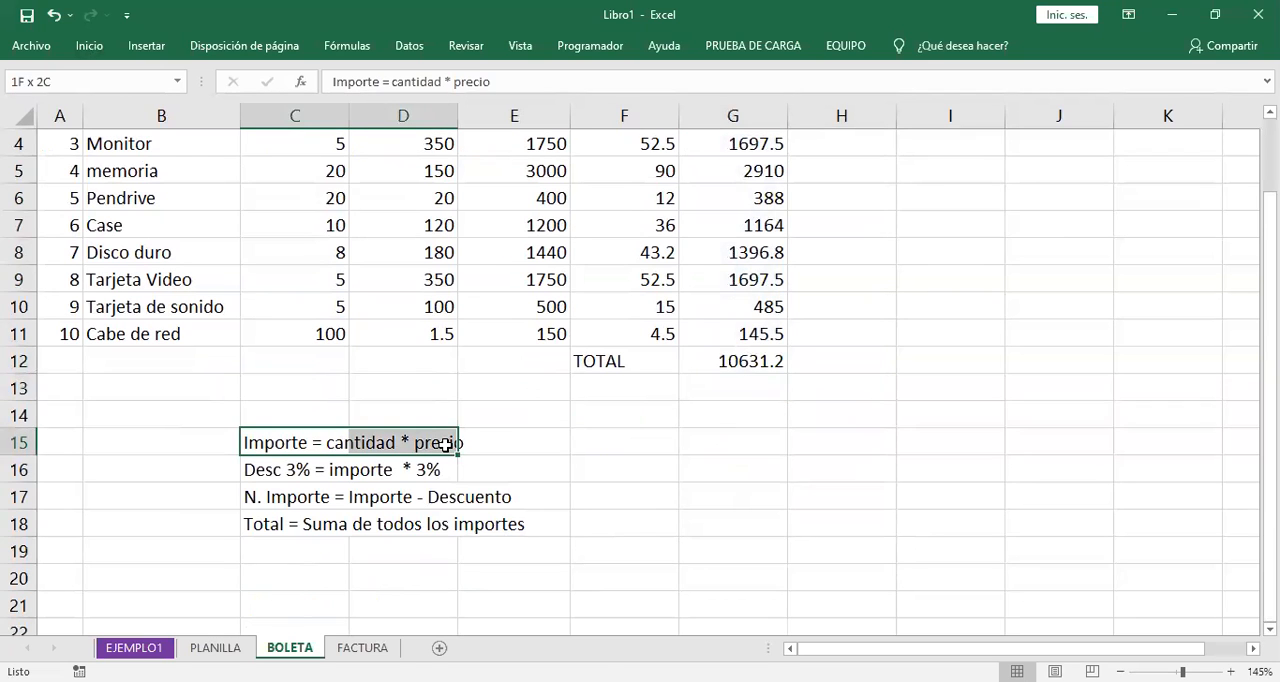
scroll(650, 480, up, 1)
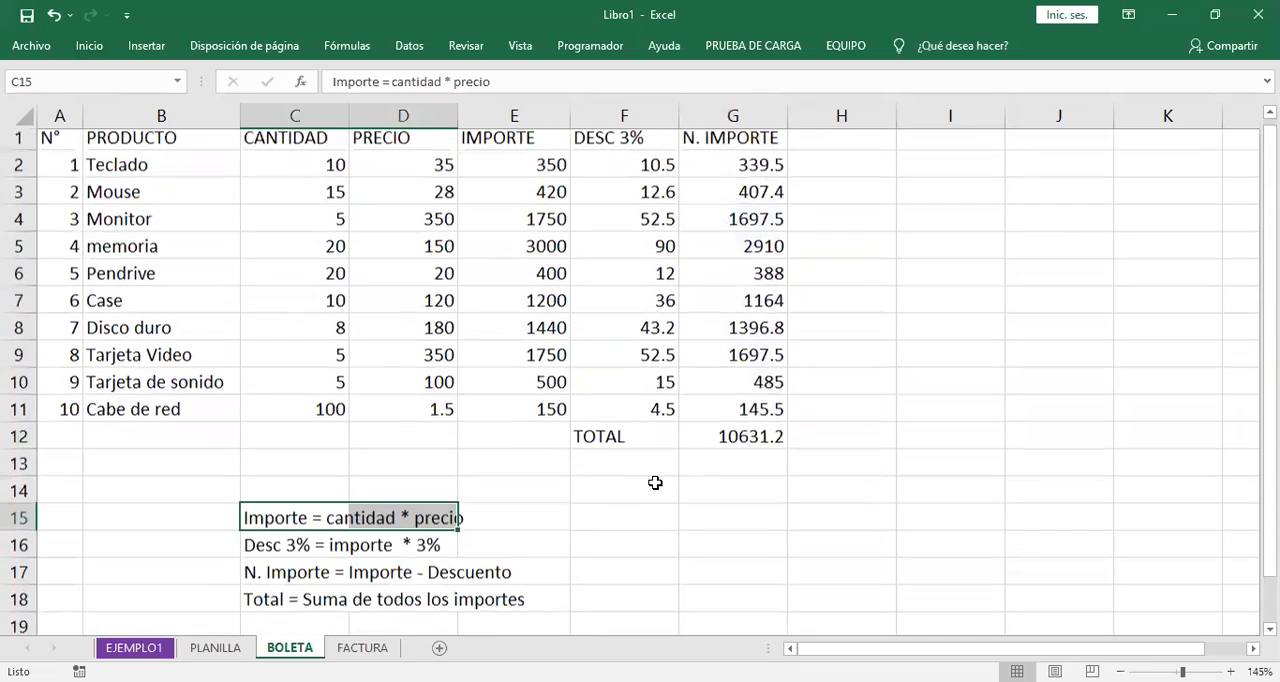
double_click(717, 166)
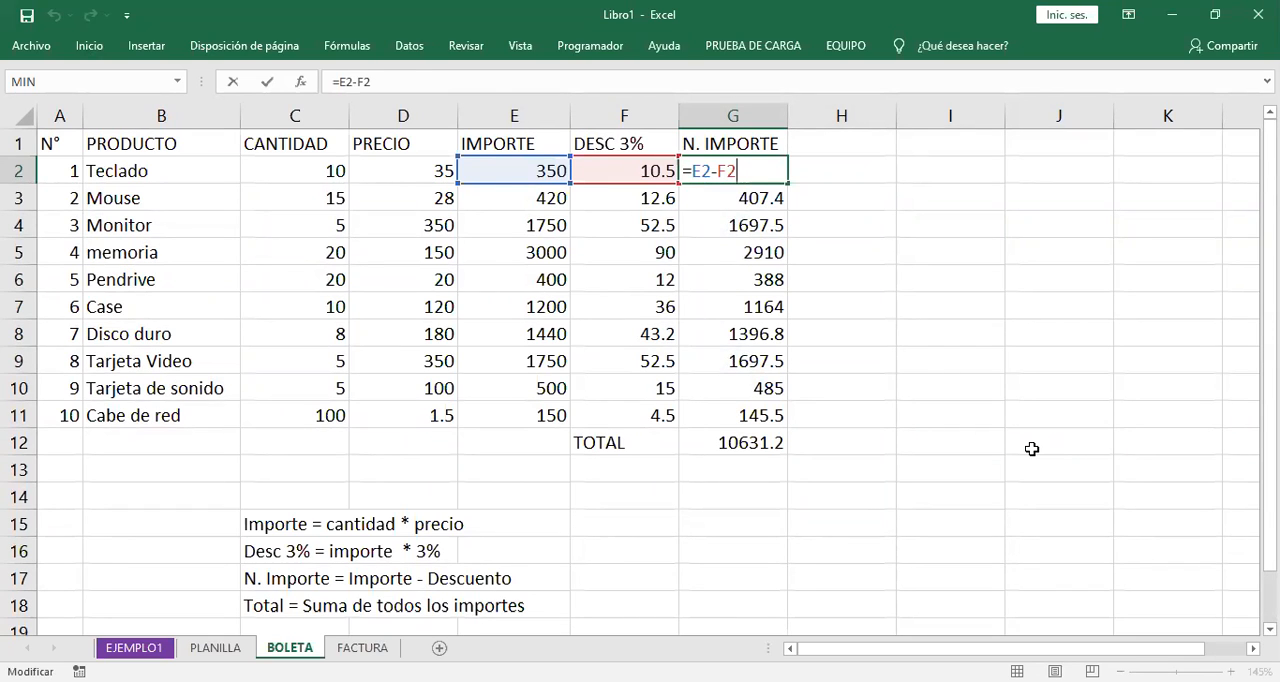
key(Return)
click(770, 175)
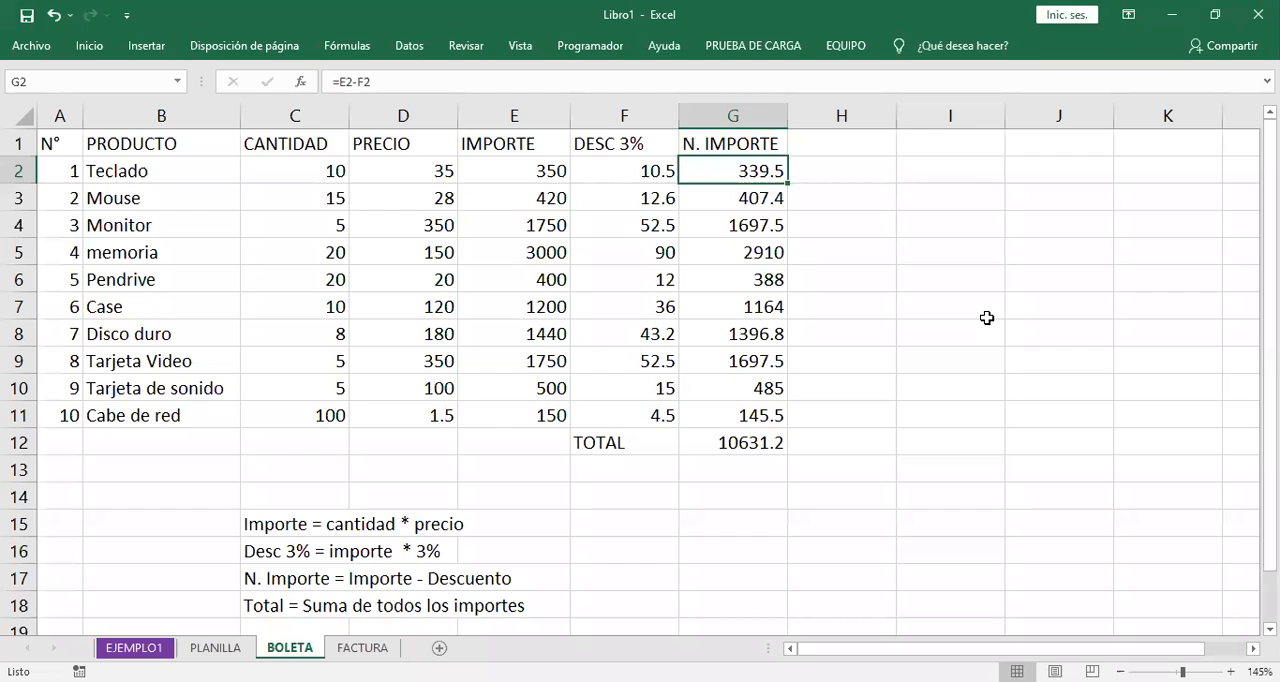
click(774, 442)
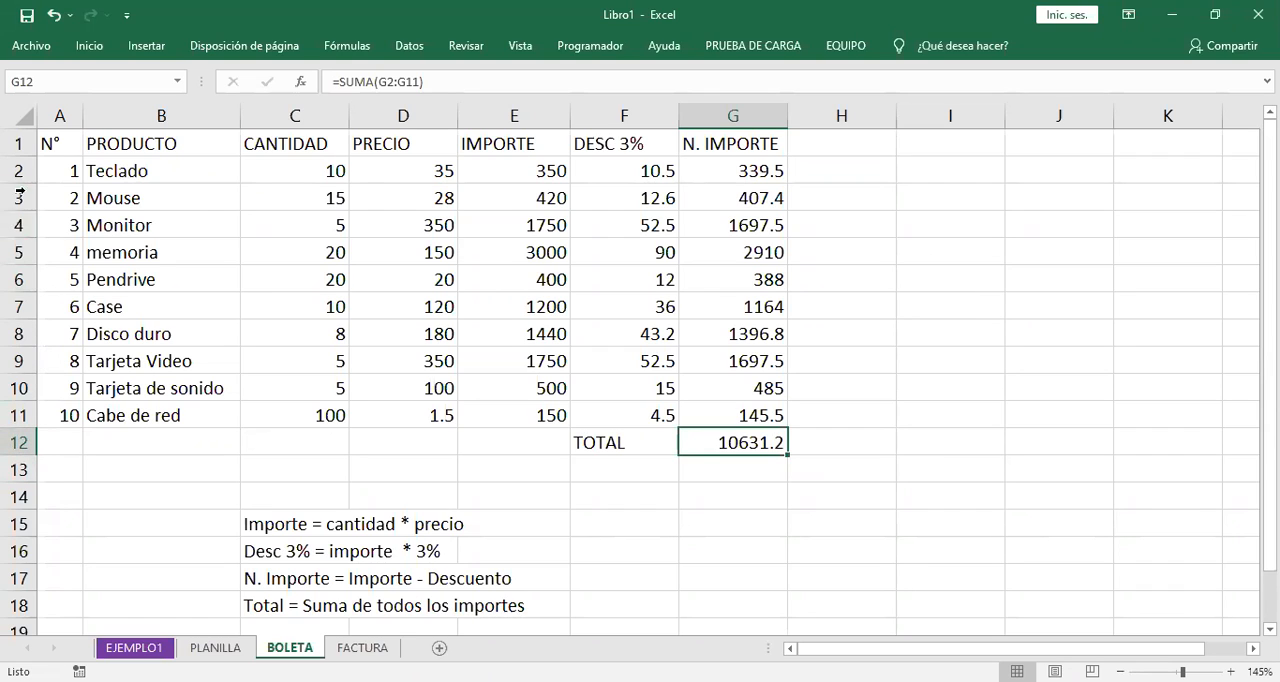
- Insert an empty row above the memoria product, at row 5 of the BOLETA sheet
right_click(17, 252)
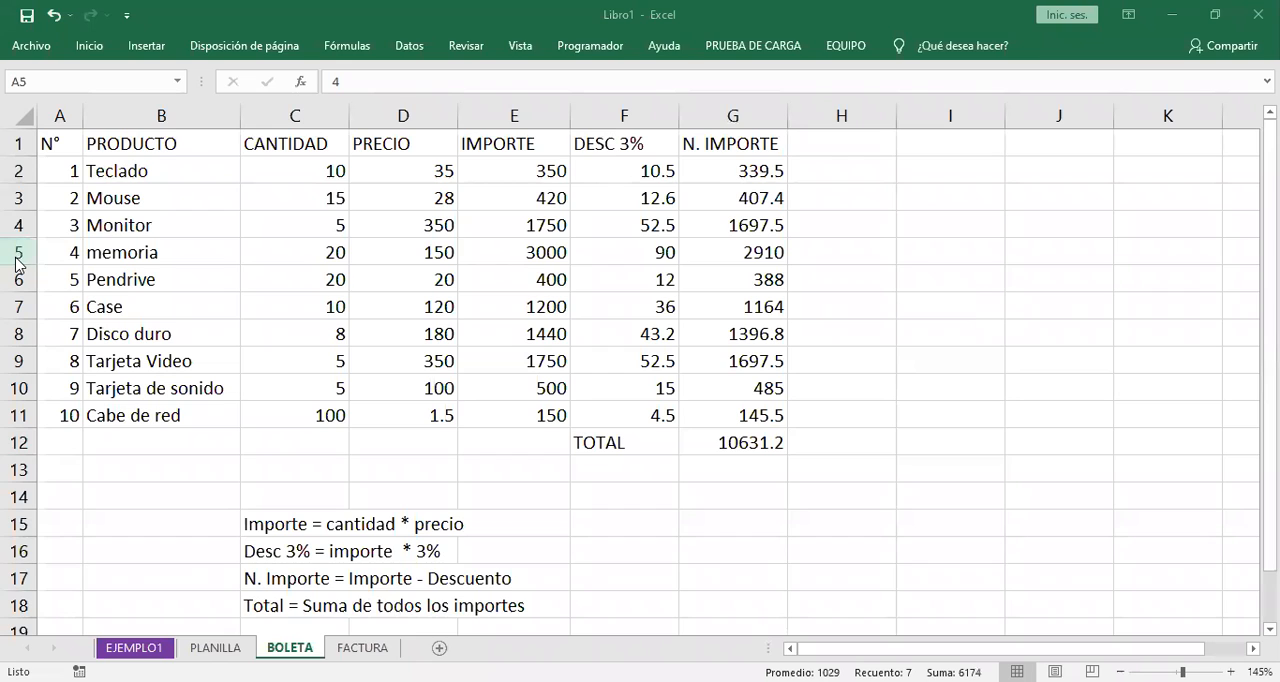
right_click(17, 258)
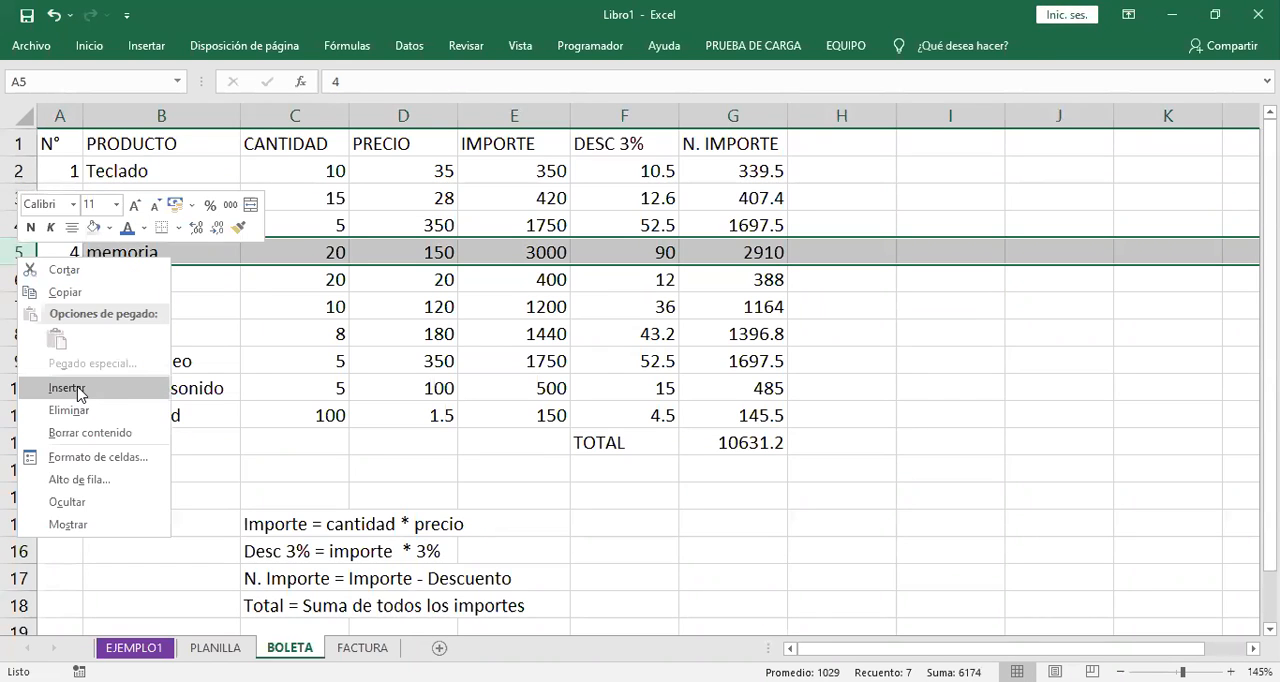
click(67, 388)
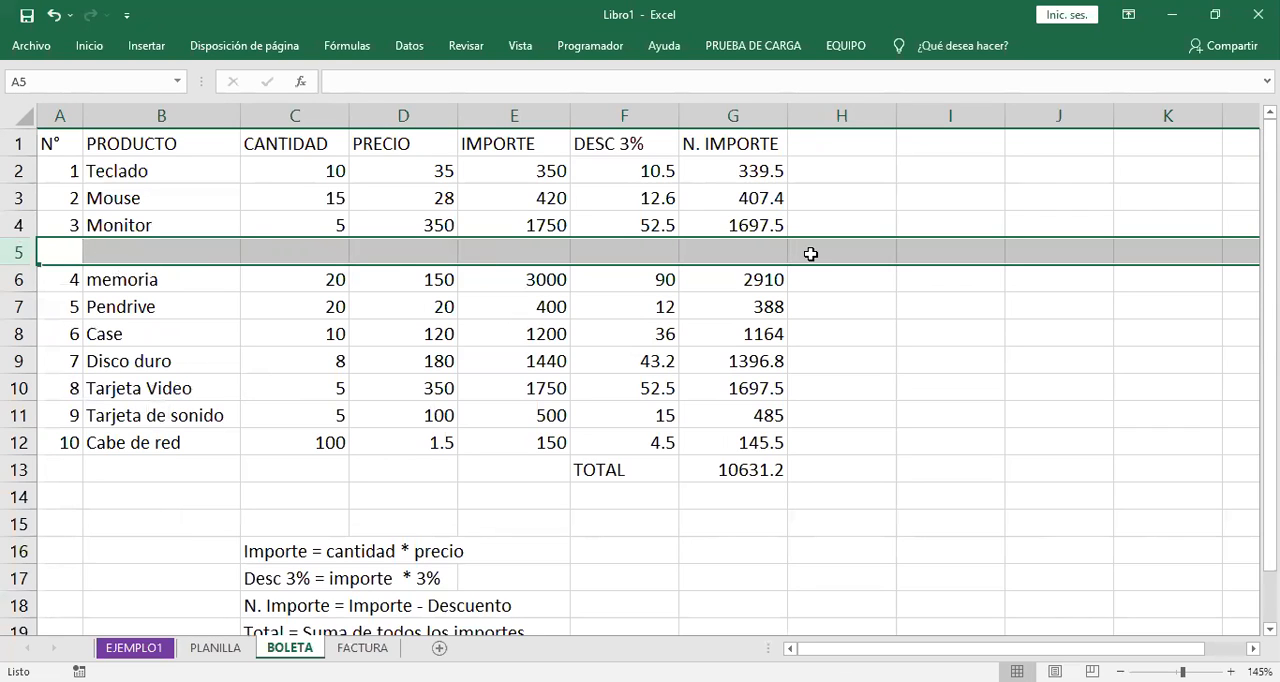
- Delete the empty row 5 between the Monitor and memoria products
click(24, 259)
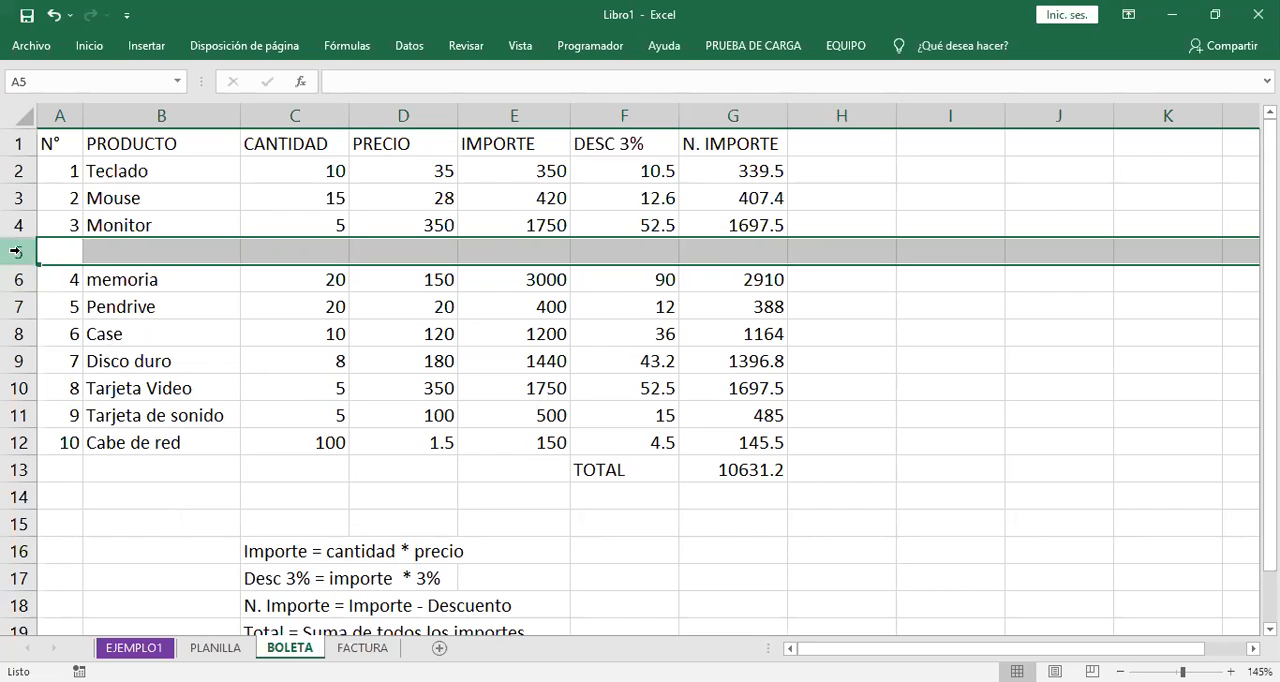
right_click(18, 252)
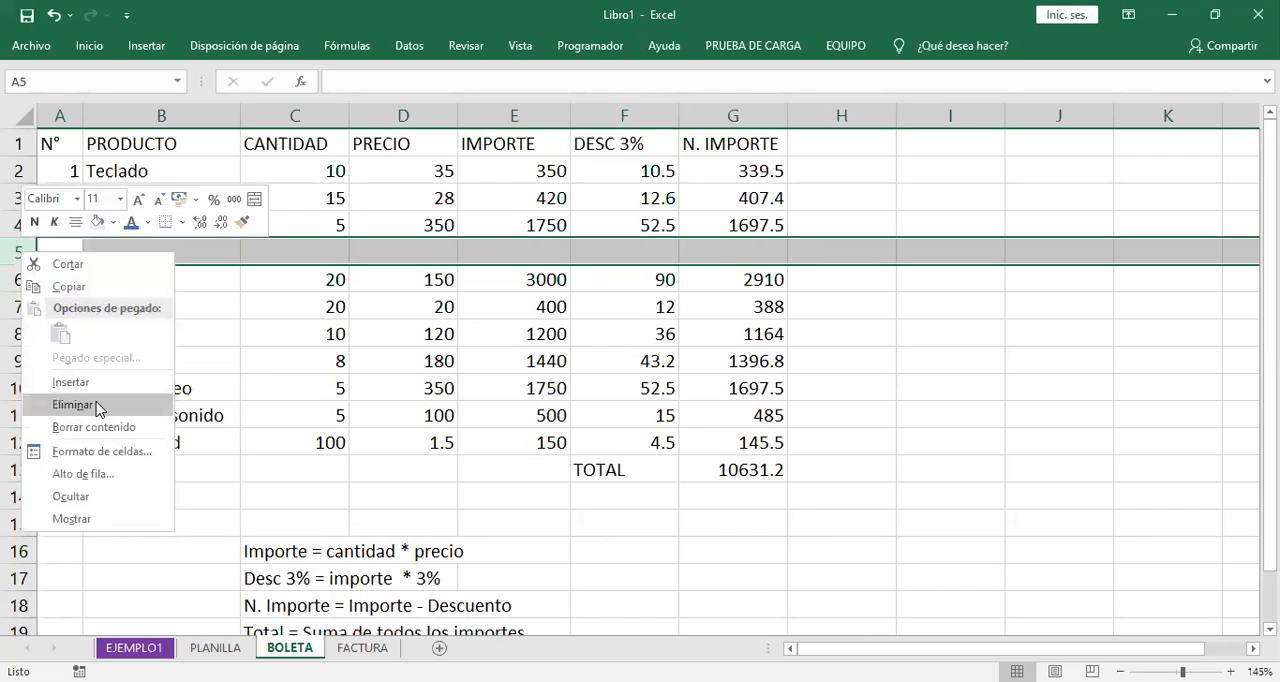
click(101, 406)
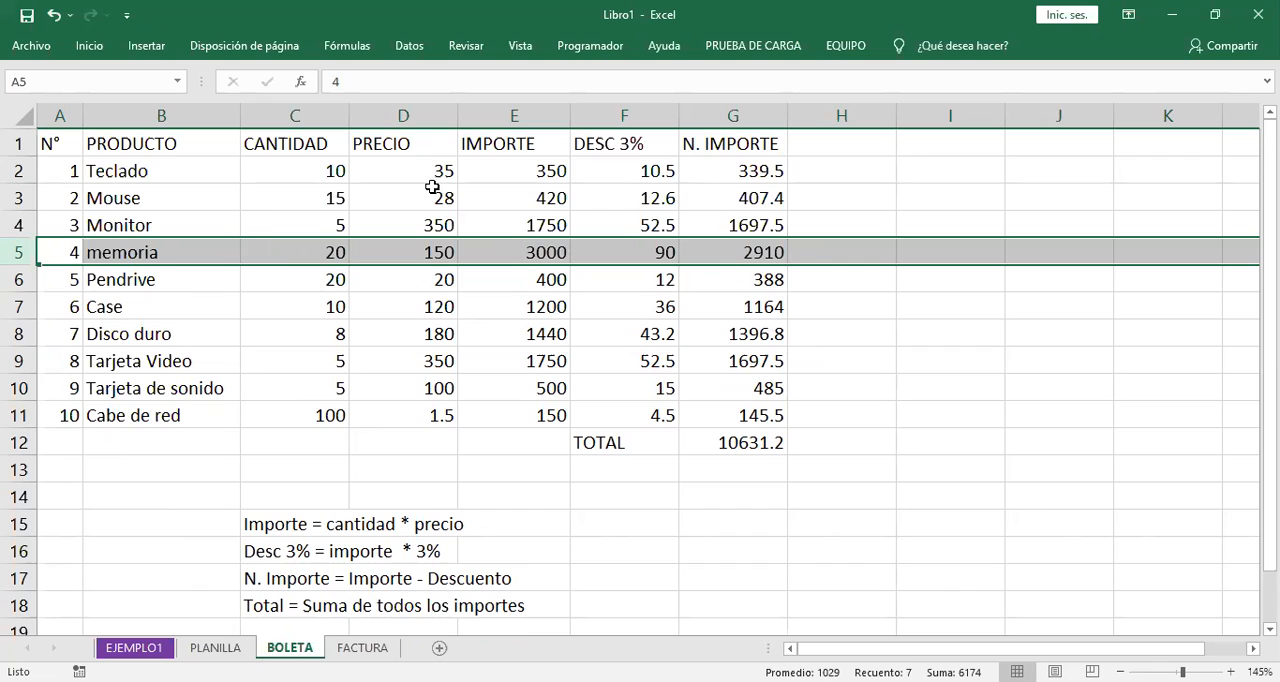
- Look at the insert and delete options available for the PRECIO column, then dismiss them without choosing any
right_click(400, 116)
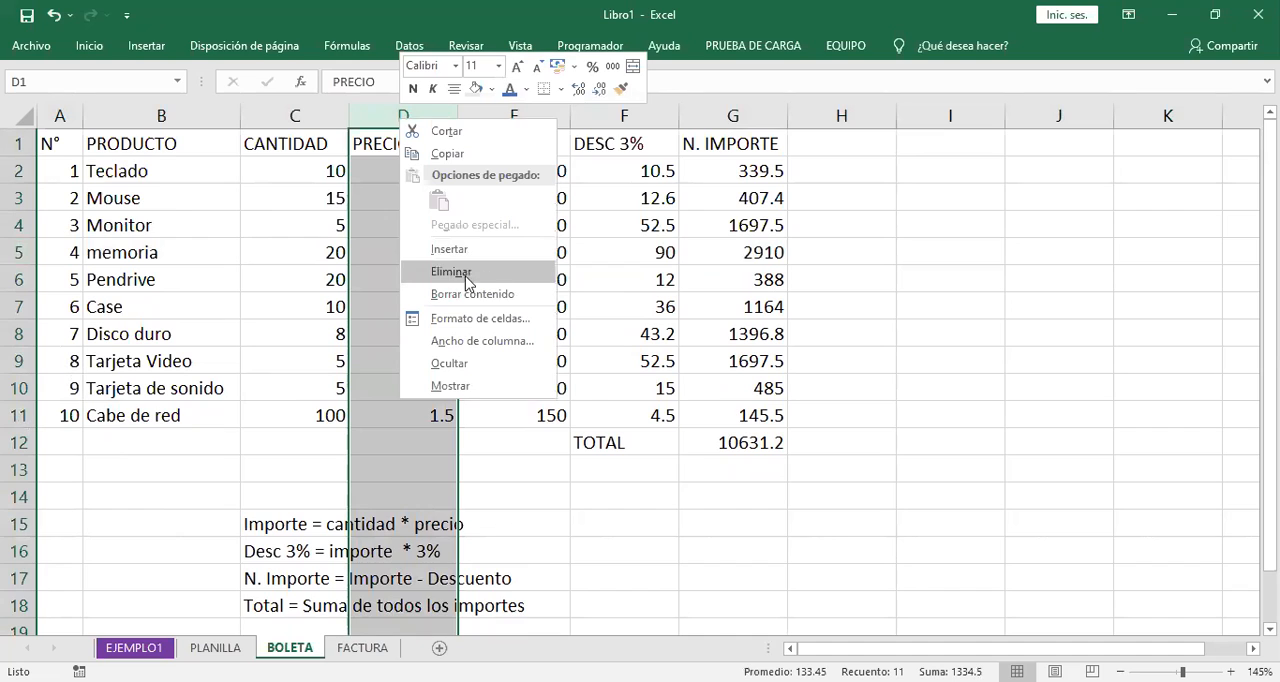
click(966, 361)
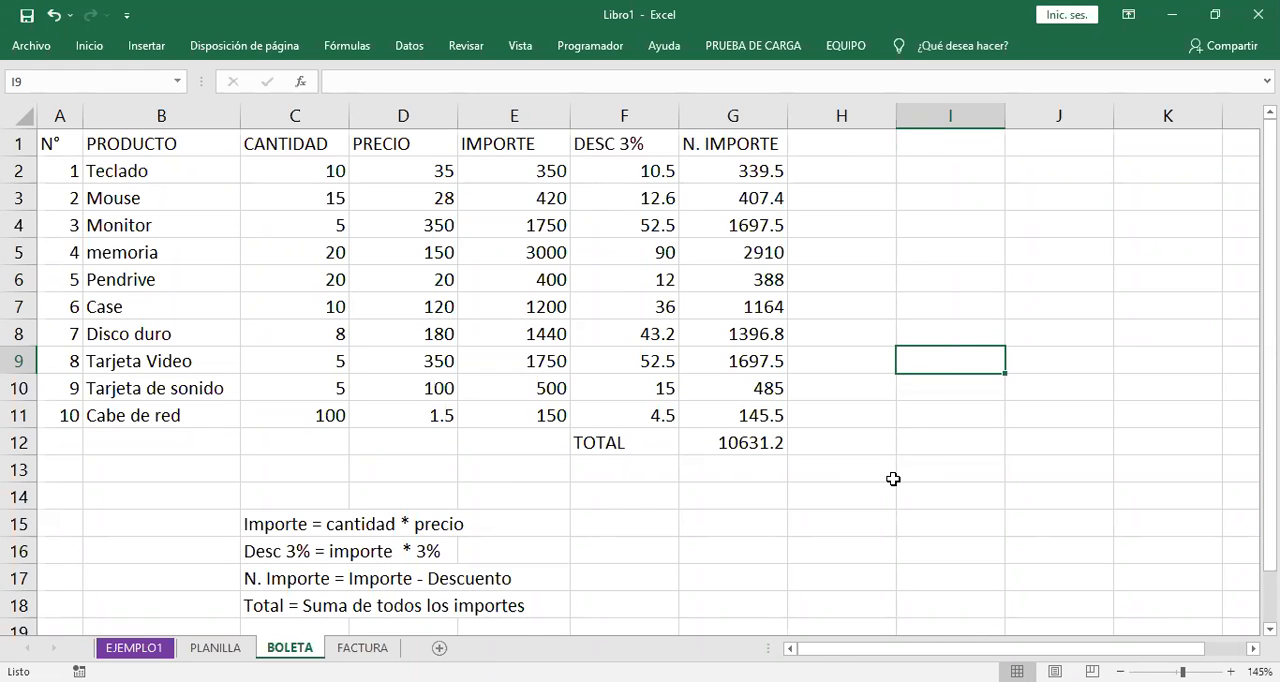
- Examine the N. IMPORTE formula in G2 and the IMPORTE and DESC 3% cells it references, leaving it as is
click(742, 170)
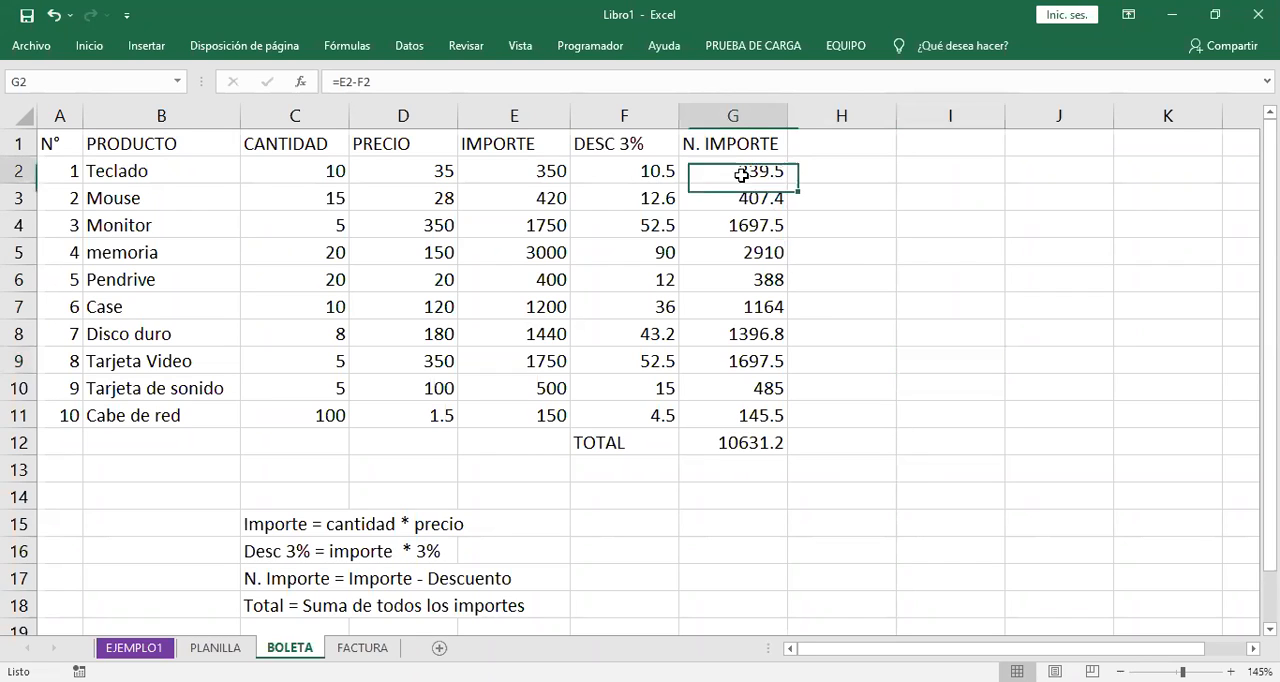
key(F2)
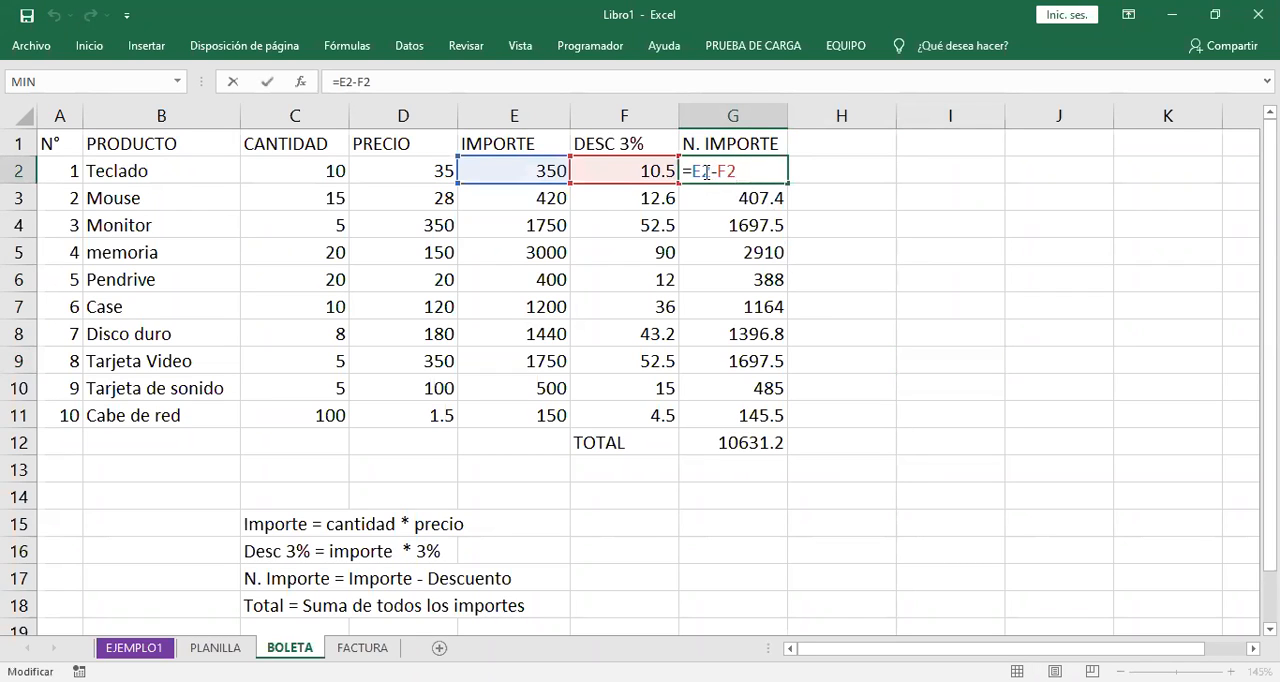
drag(711, 170, 782, 170)
key(Return)
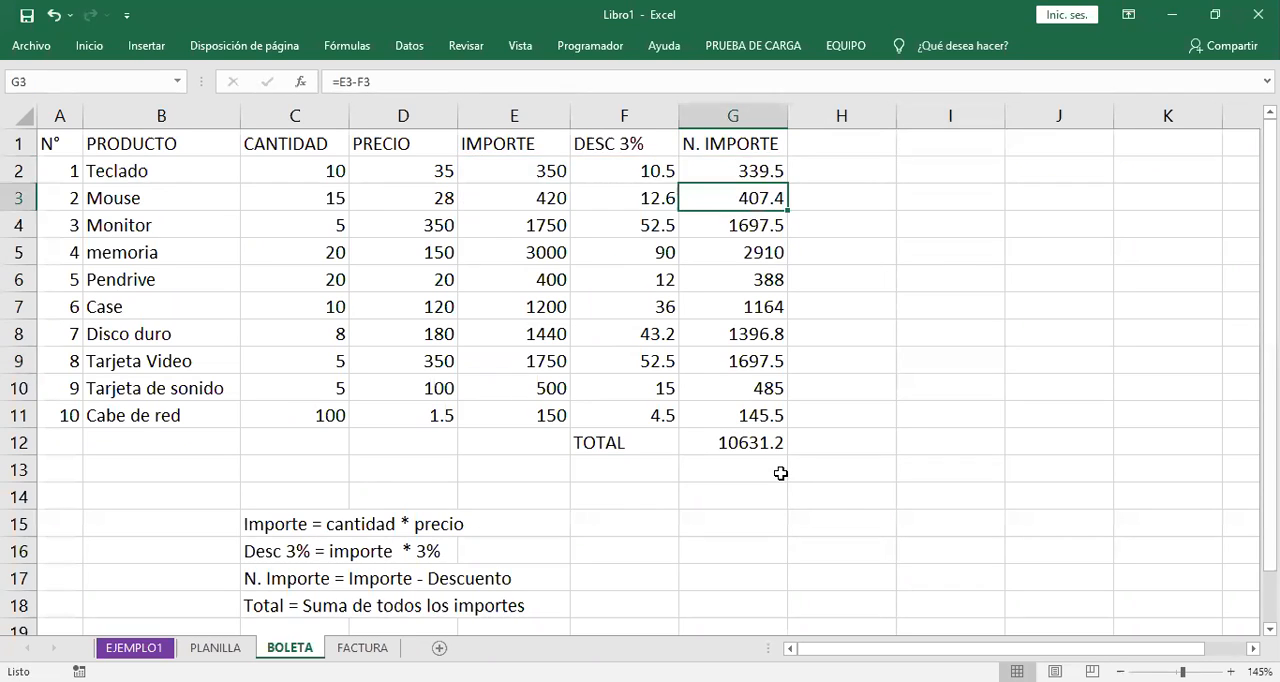
click(643, 89)
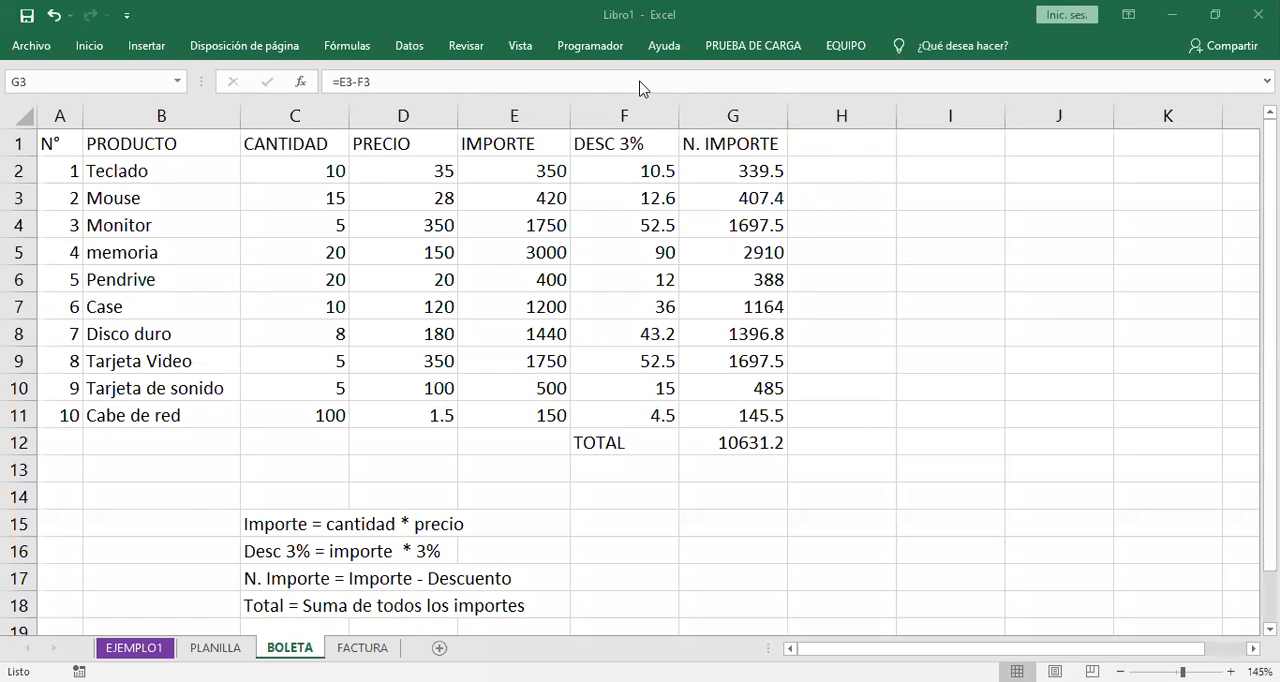